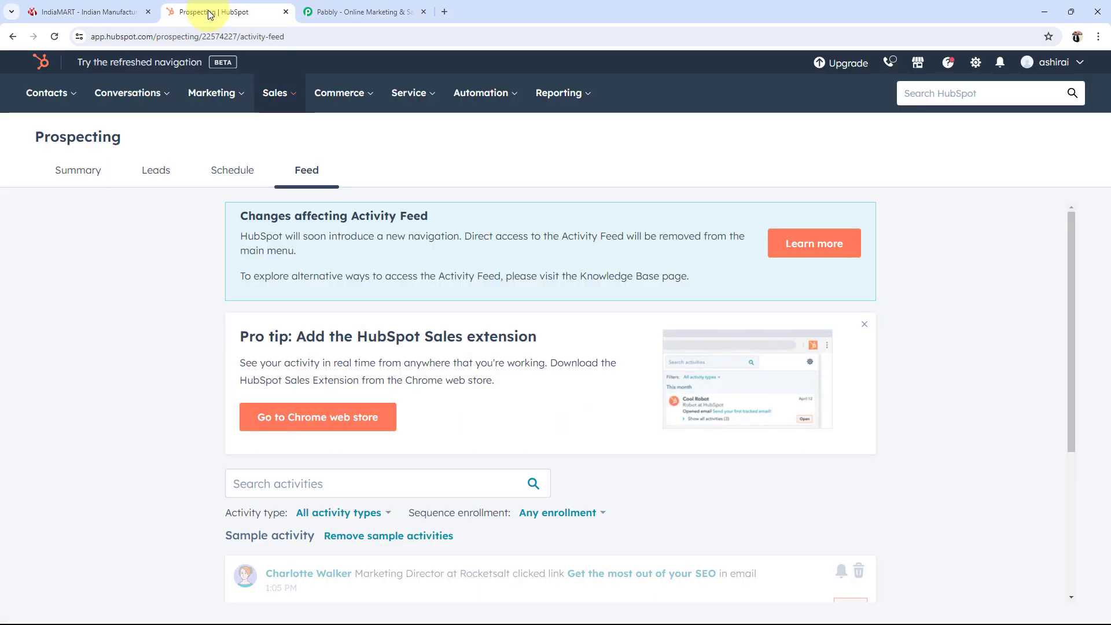
click(94, 5)
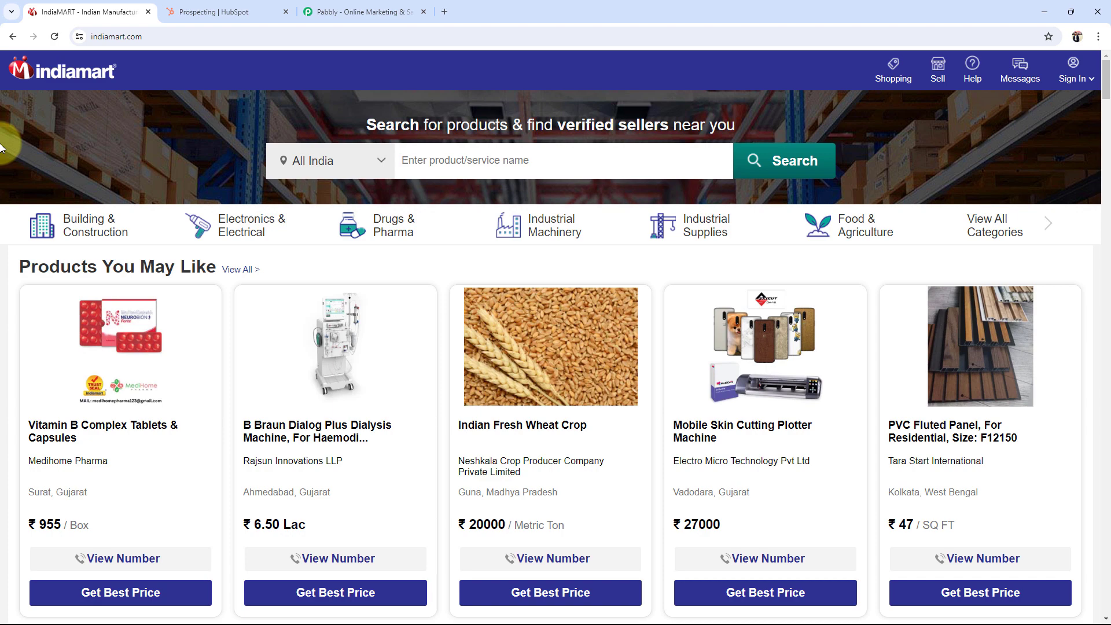
click(250, 9)
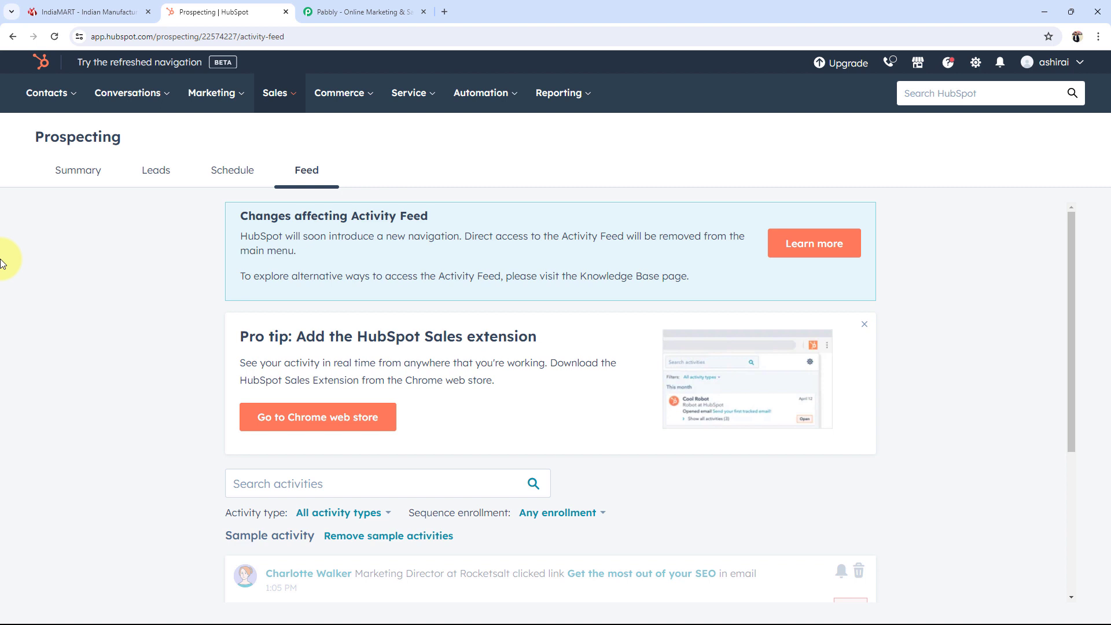
click(40, 6)
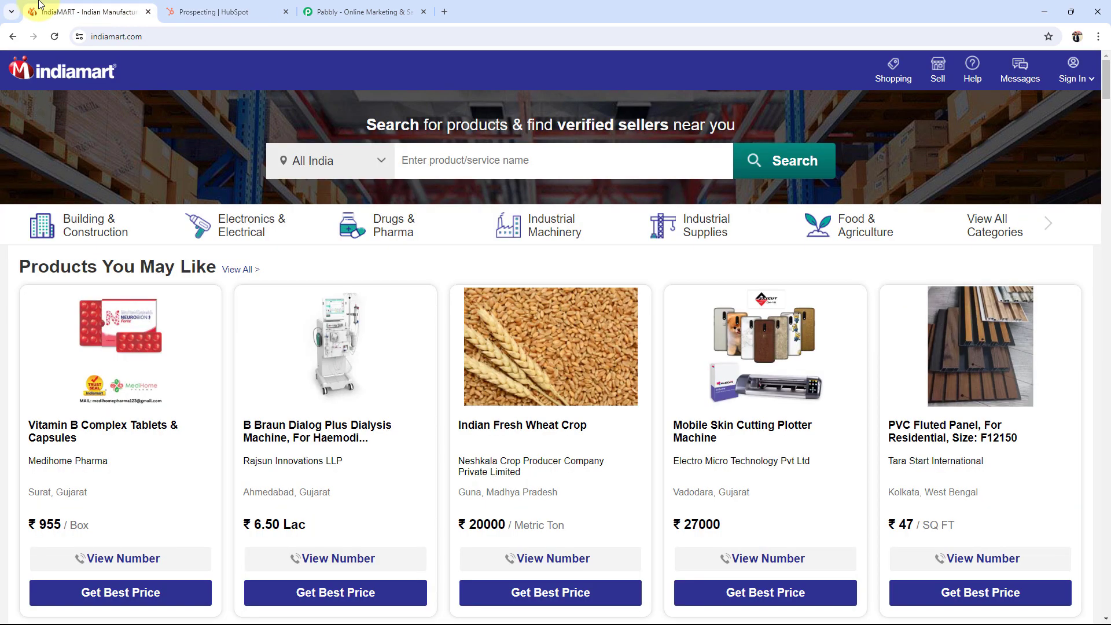
Switch to the Pabbly website, sign in to the account and open the Pabbly Connect application.
click(324, 9)
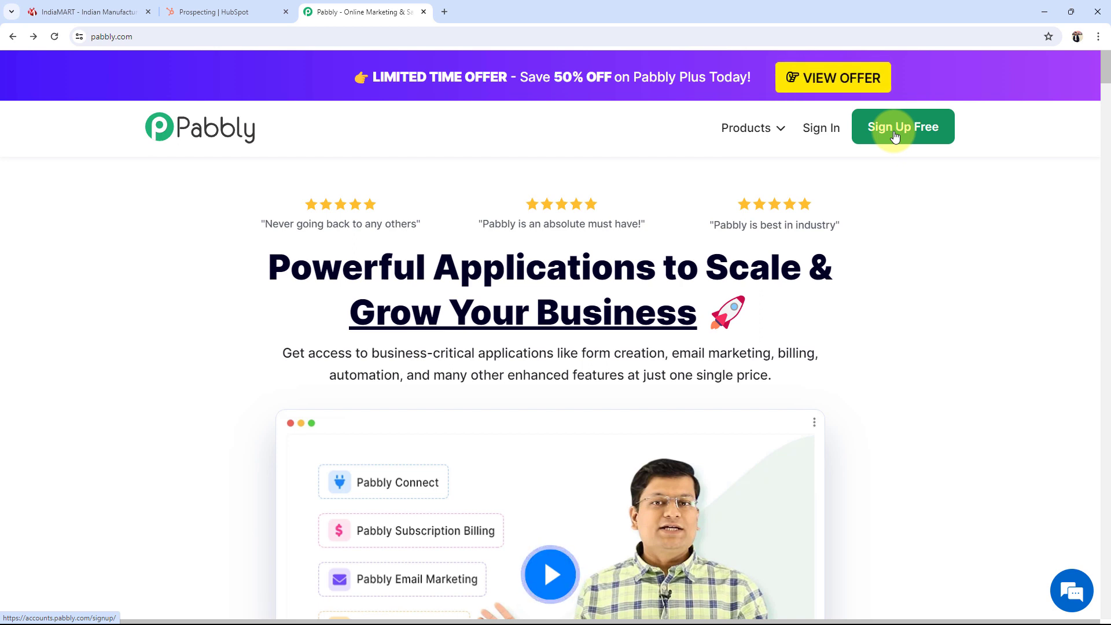
click(819, 128)
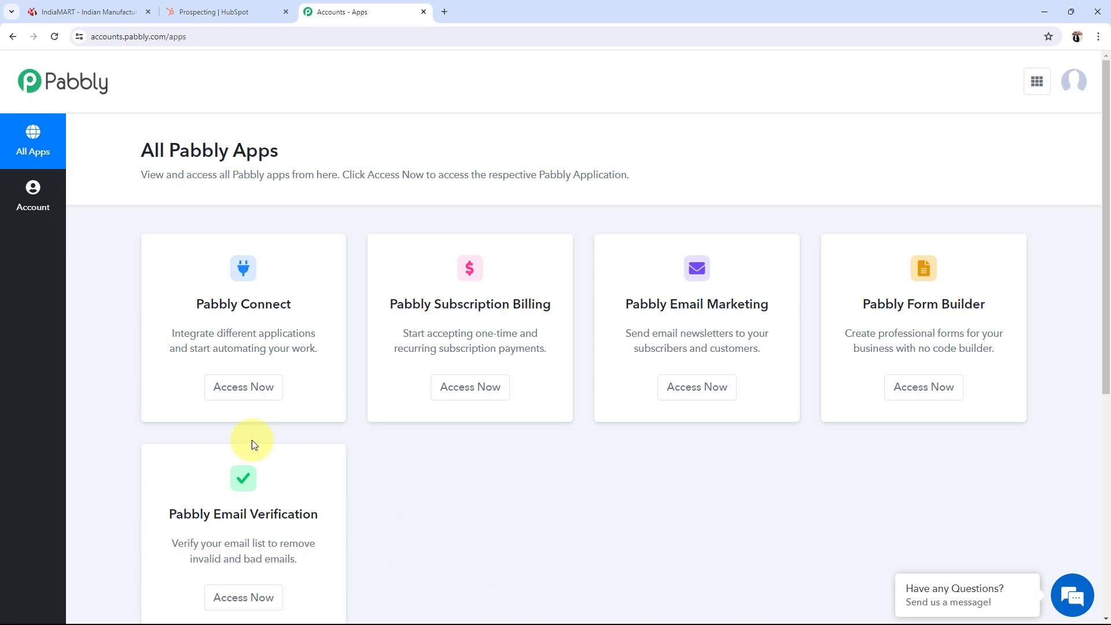
drag(198, 303, 272, 303)
click(237, 388)
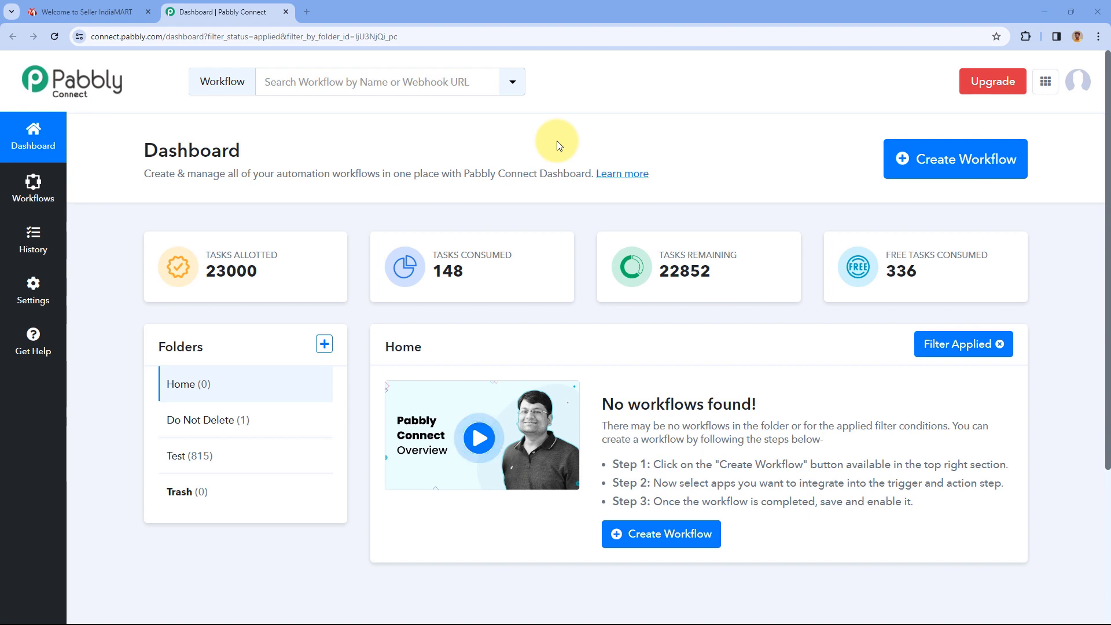
Create a new workflow named "IndiaMART Automation" in the Home folder.
click(979, 167)
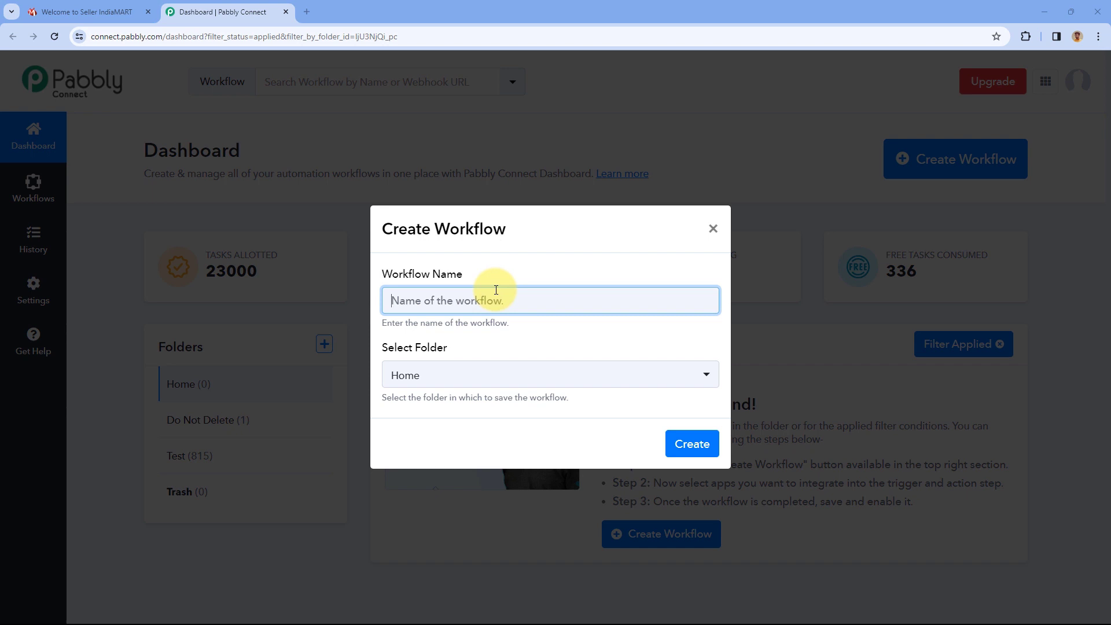
text(IndiaMART Automatio)
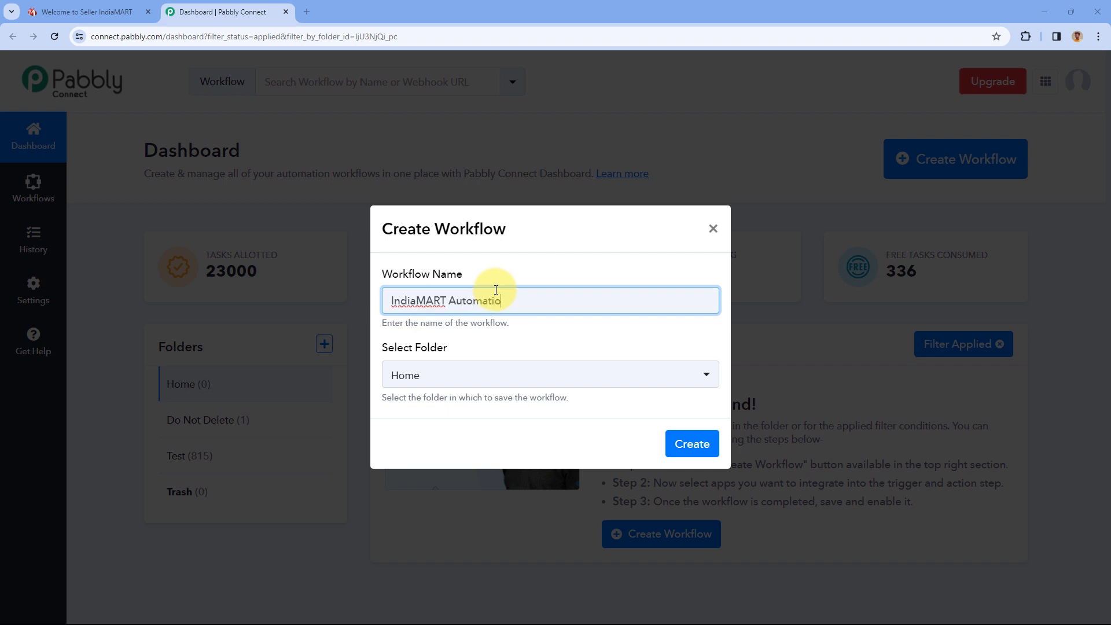
text(n)
click(573, 378)
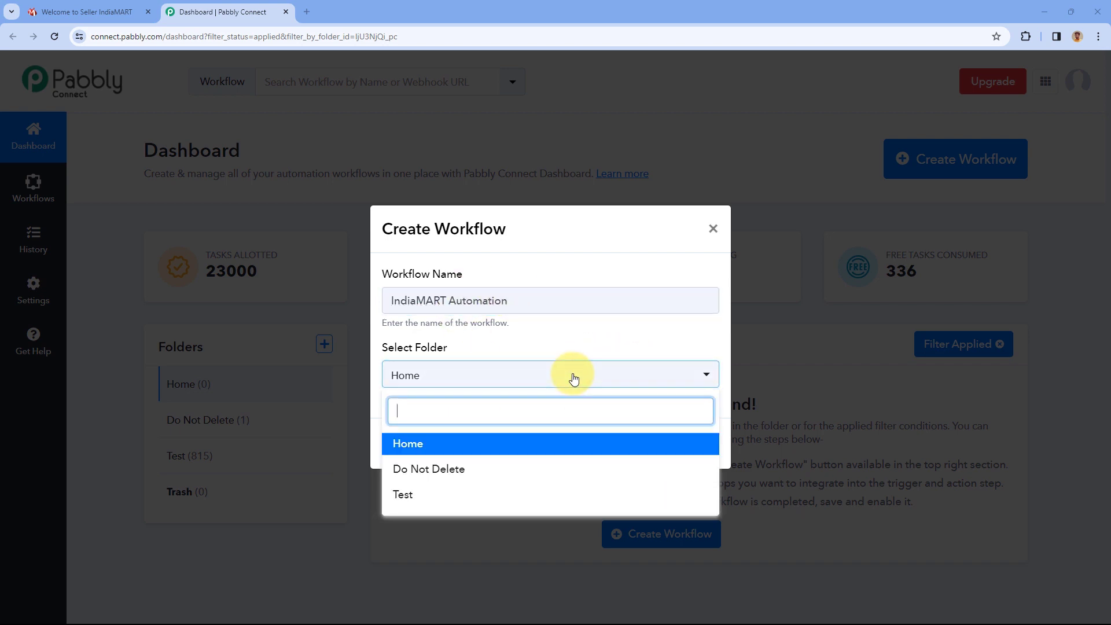
click(466, 443)
click(691, 445)
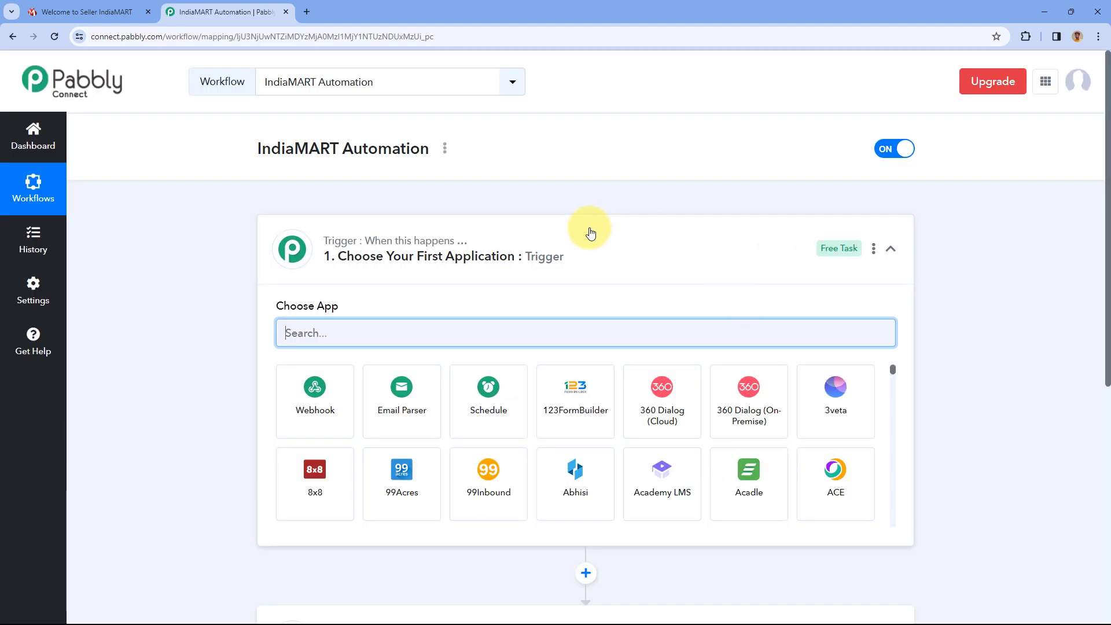
click(595, 235)
scroll(220, 243, down, 1)
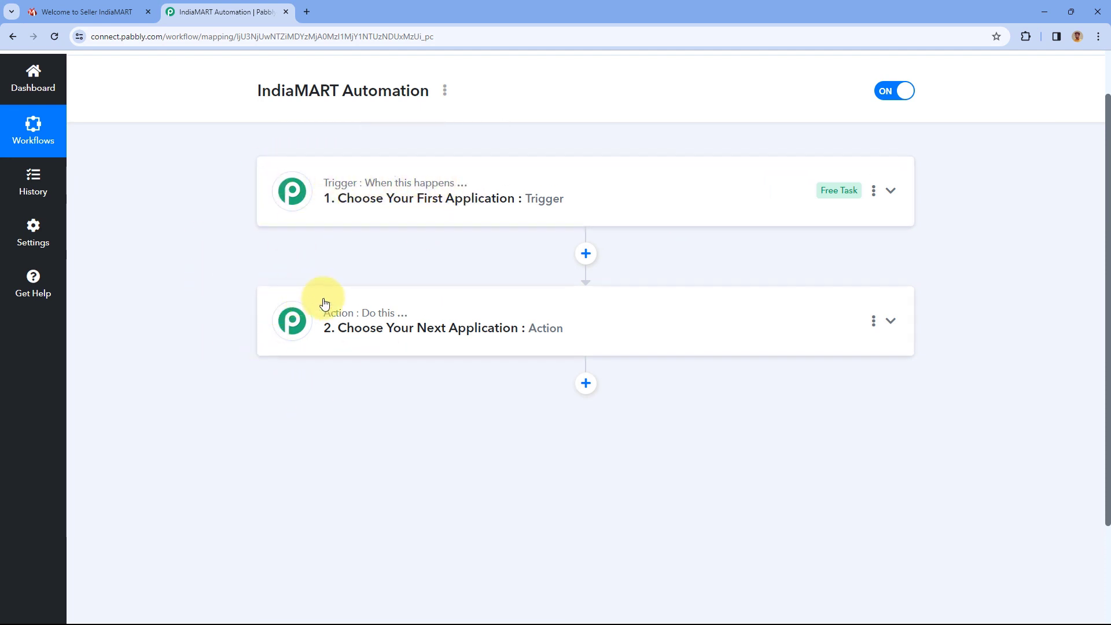
mouse_move(342, 319)
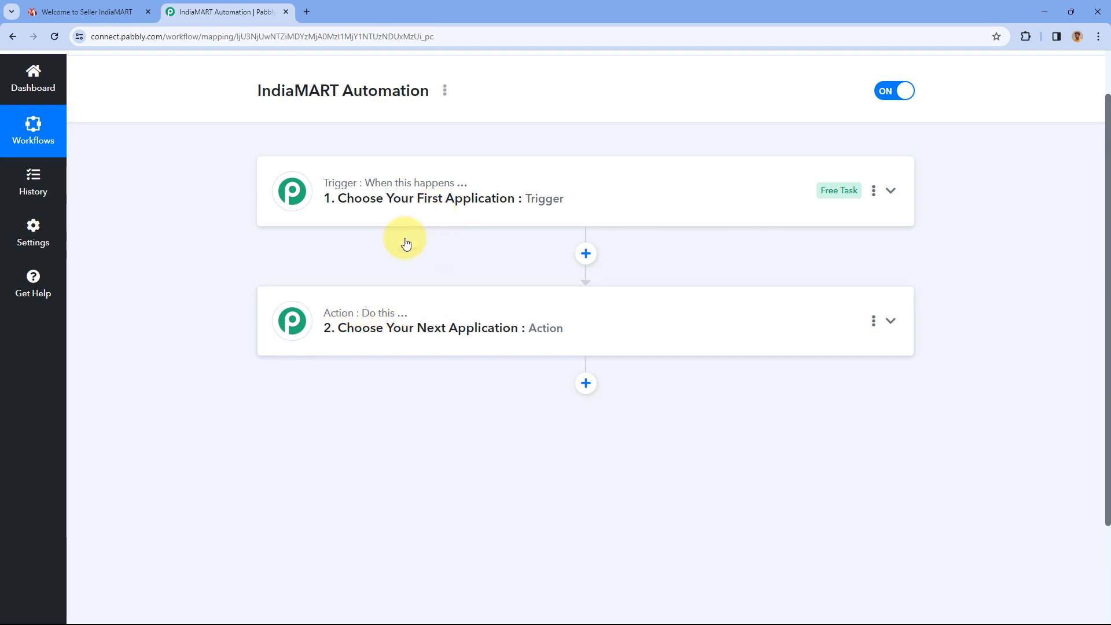
click(576, 202)
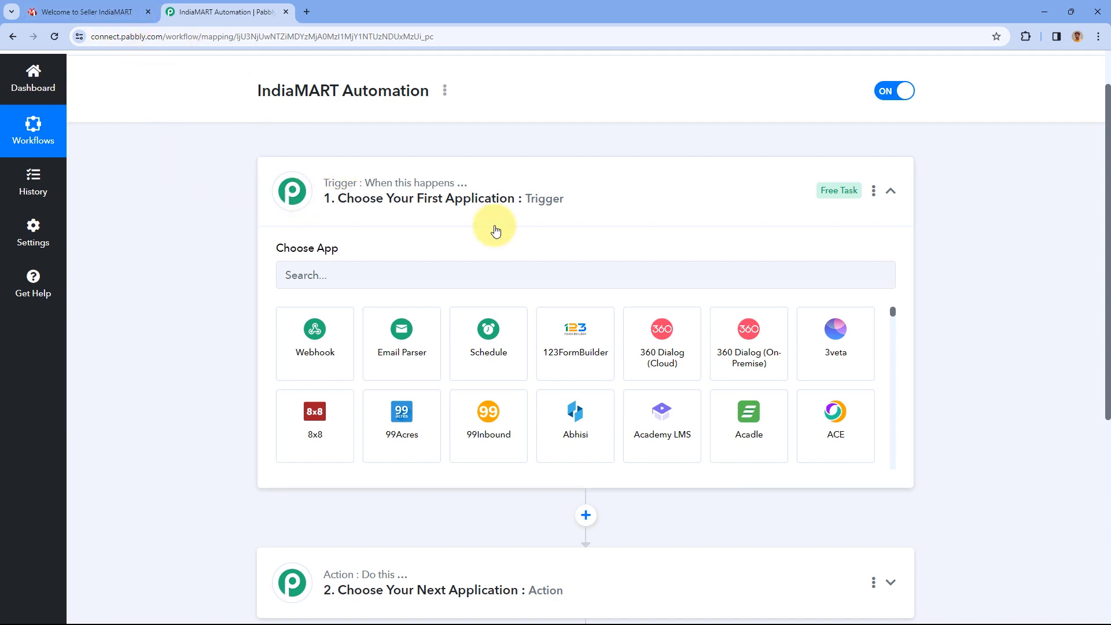
Set the trigger app to IndiaMART with the New Leads event and start adding a new connection for it.
click(349, 273)
text(IndiaMART)
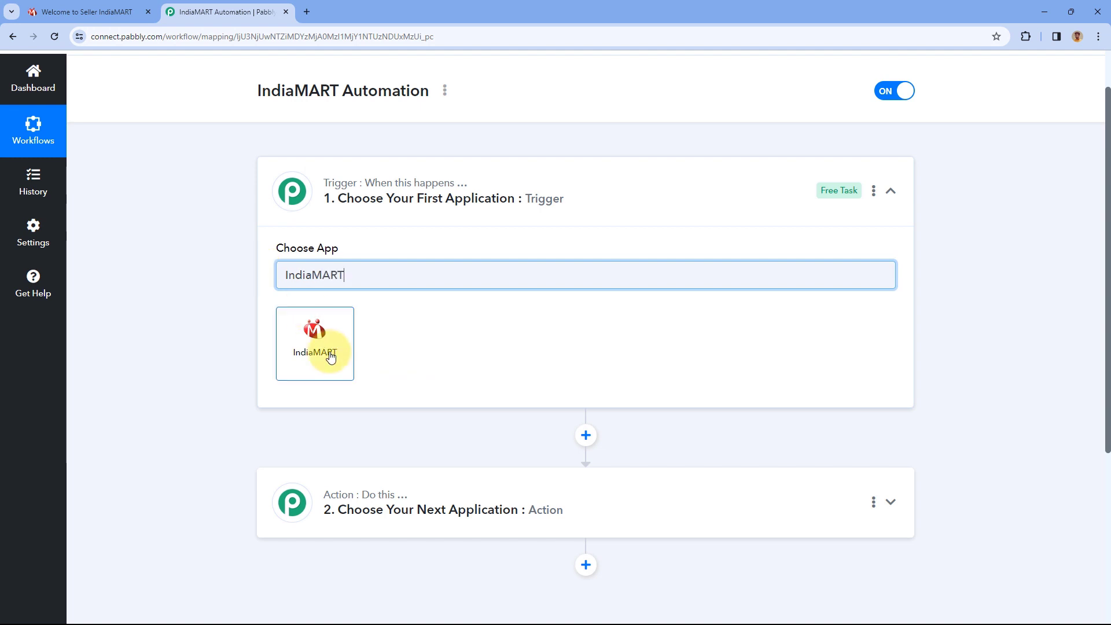
click(309, 331)
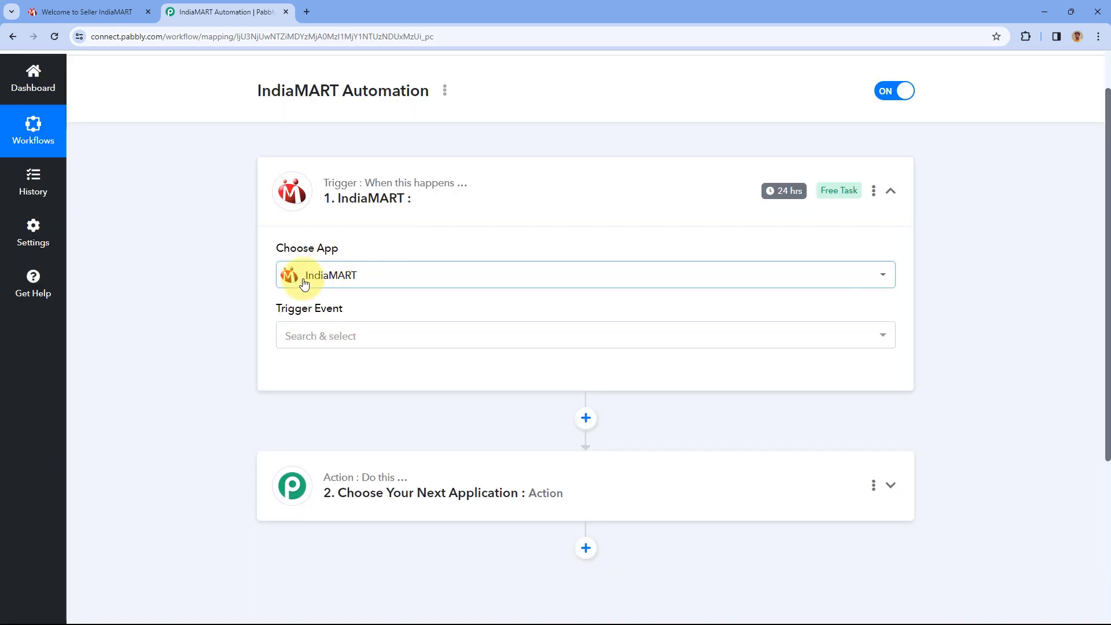
click(300, 334)
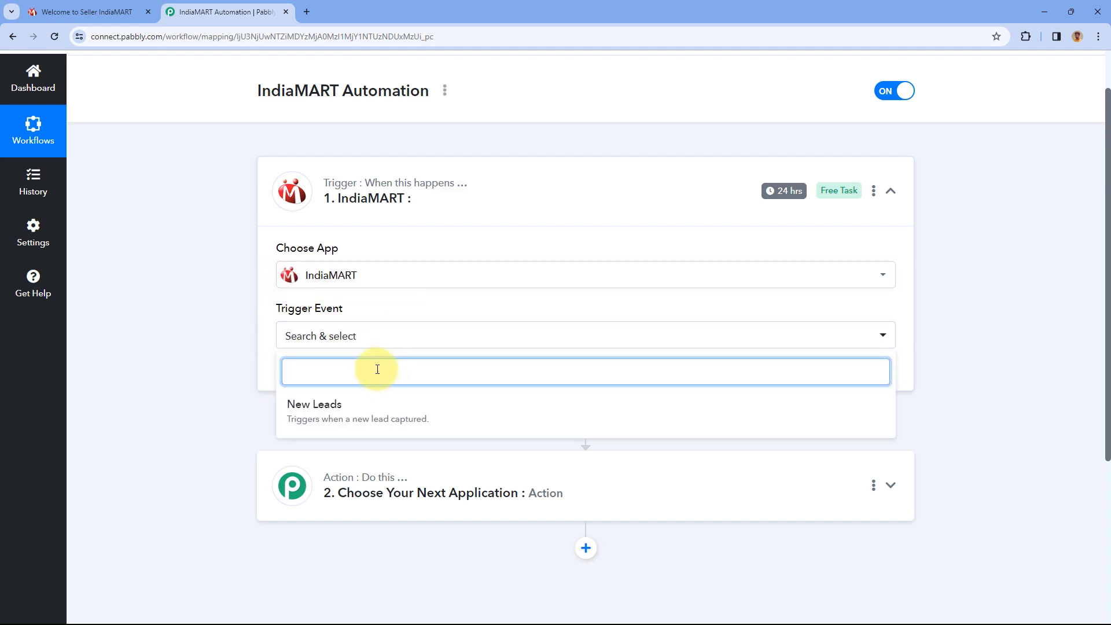
click(339, 411)
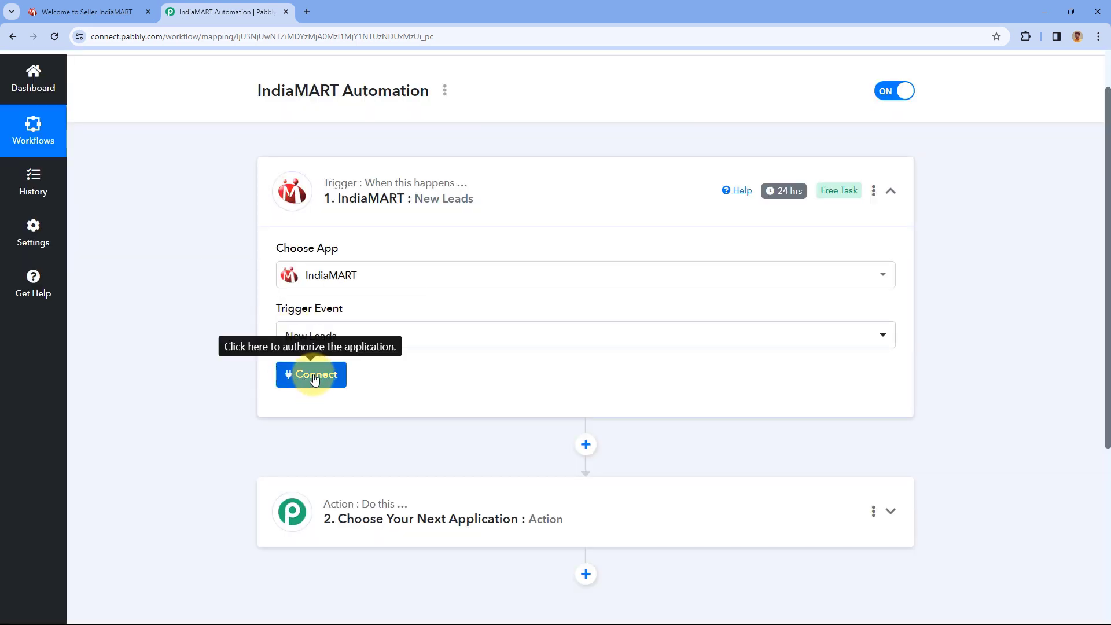
click(315, 379)
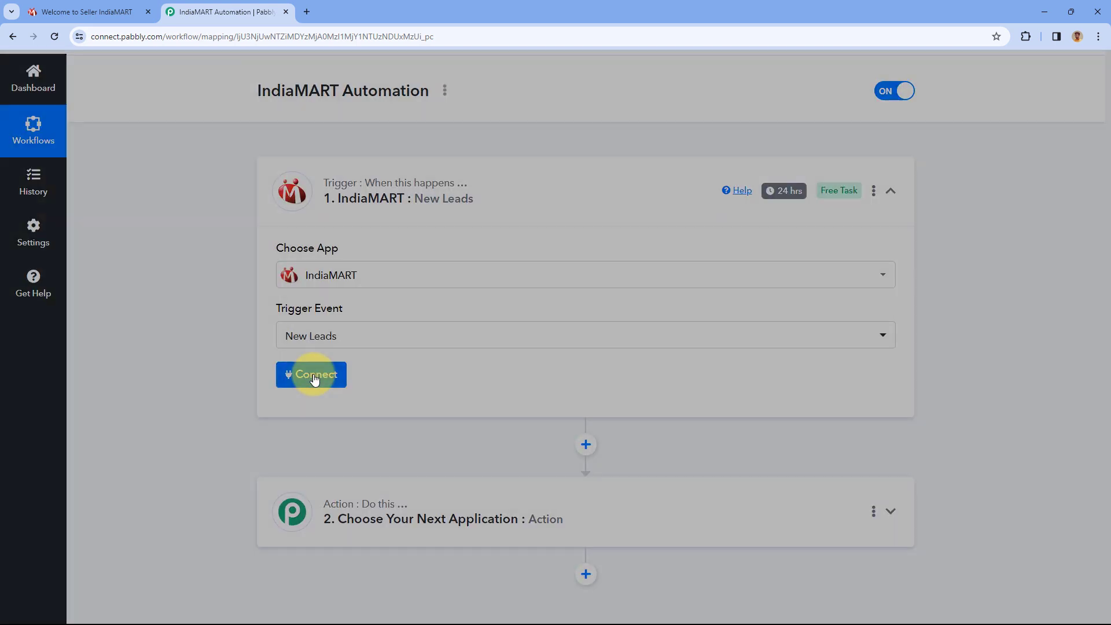
click(513, 201)
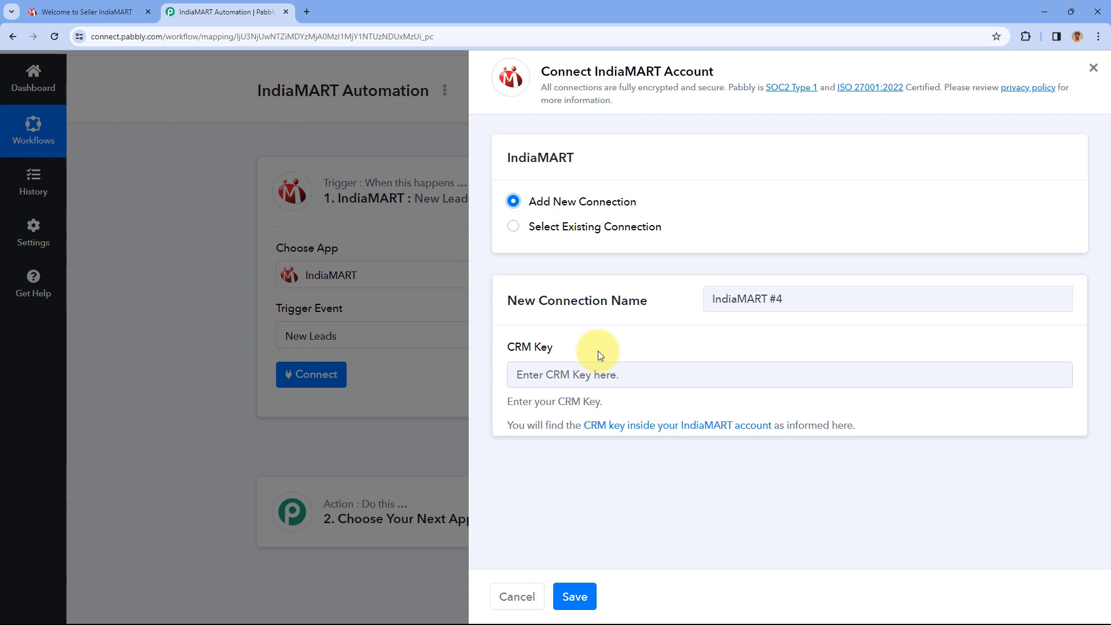
Switch to the IndiaMART seller account, go to the CRM API page from its account settings and copy the current API key.
click(98, 7)
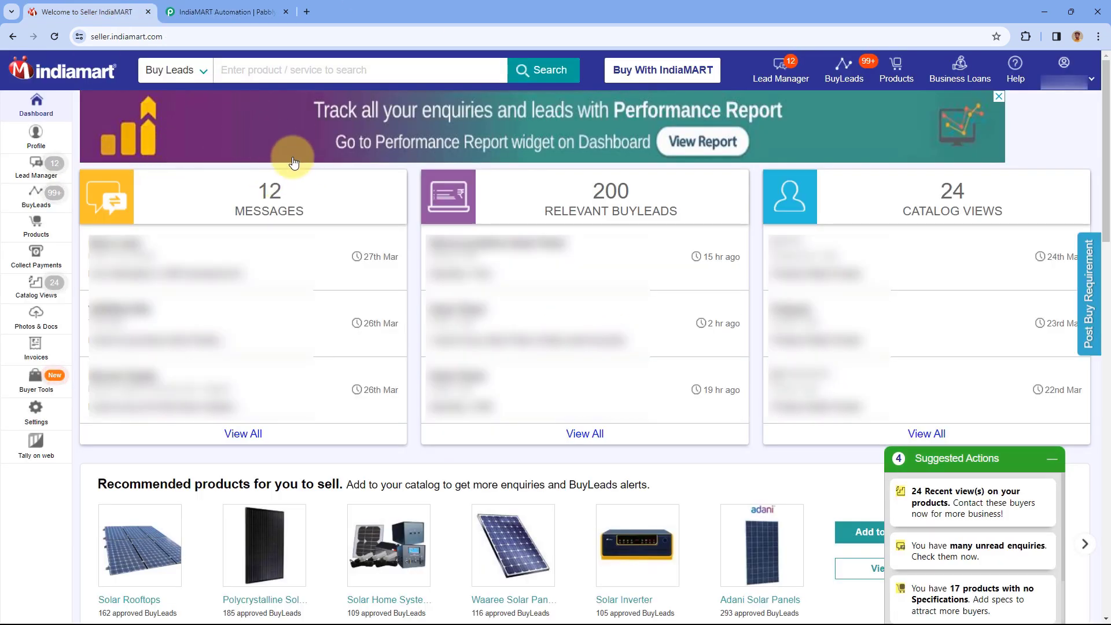
click(51, 415)
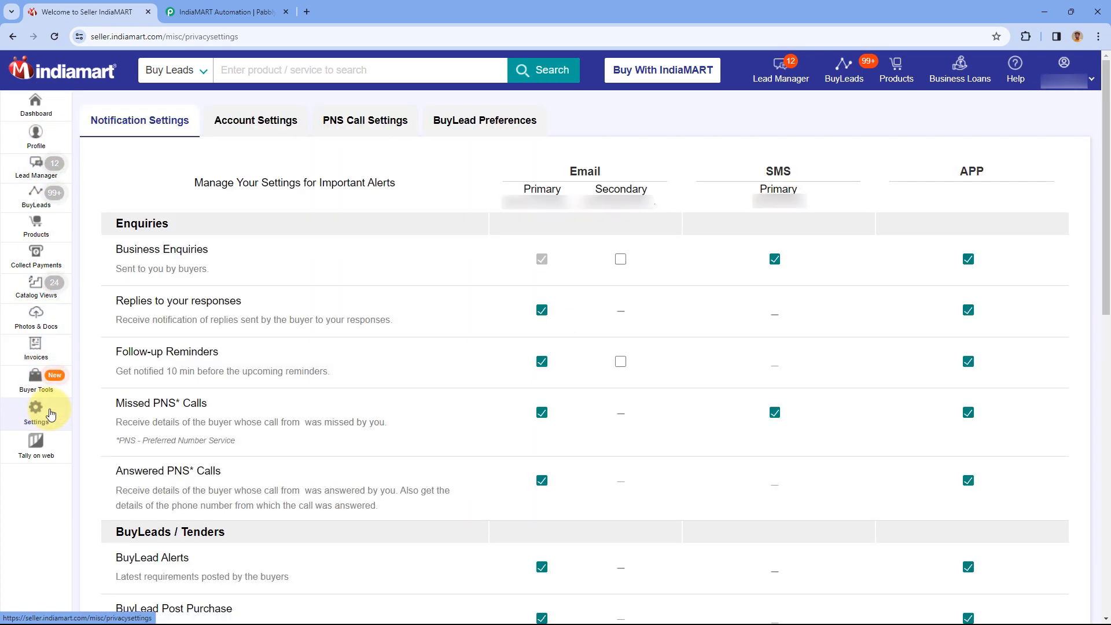
click(248, 131)
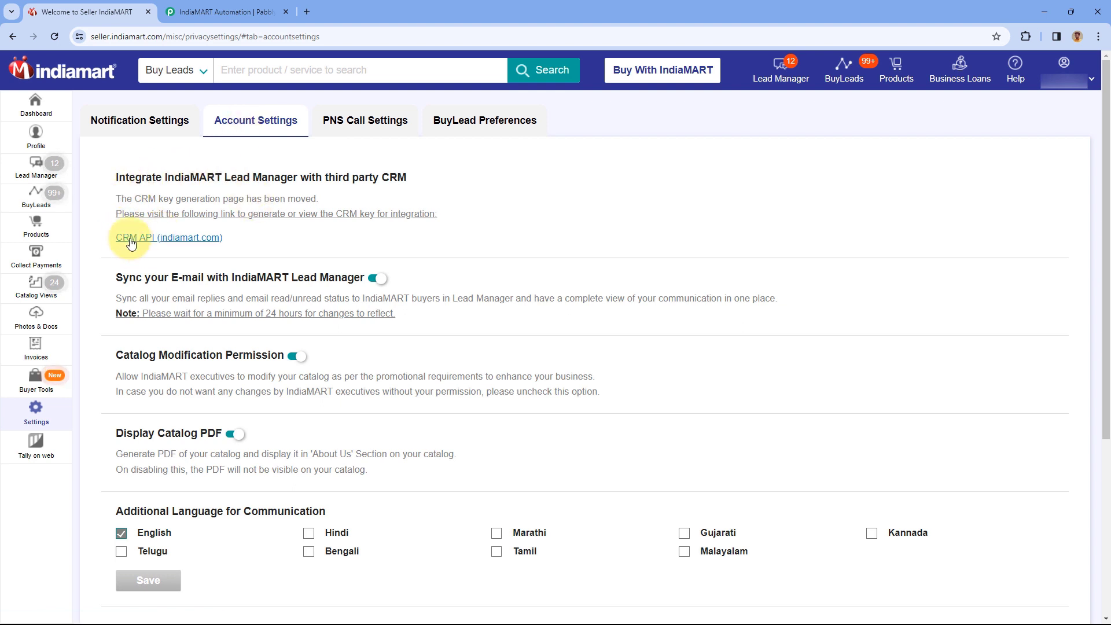
click(157, 243)
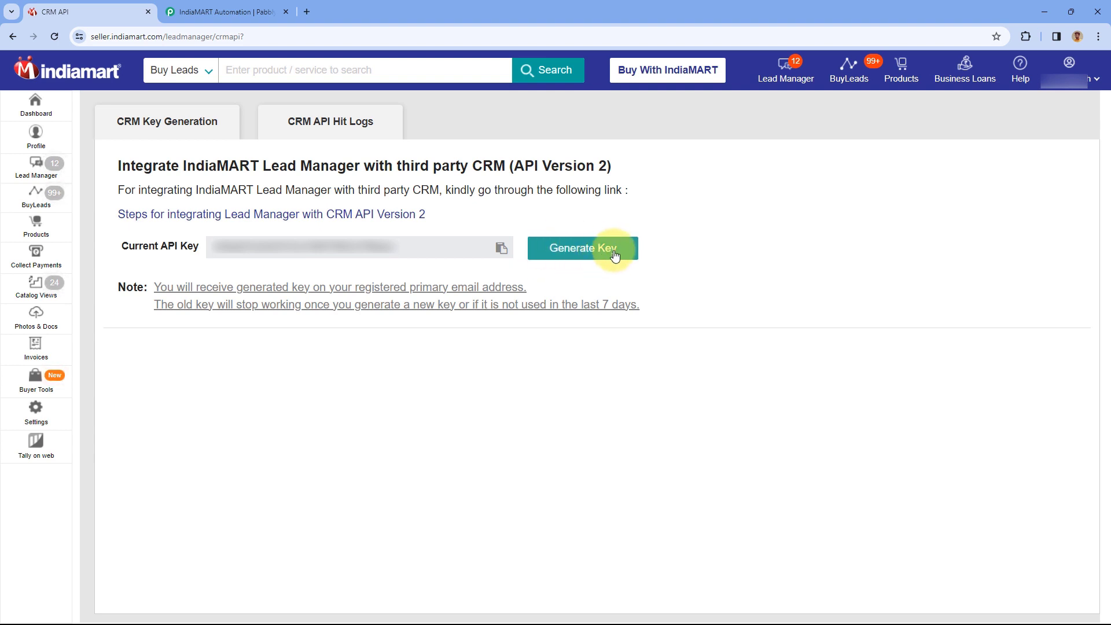
click(501, 250)
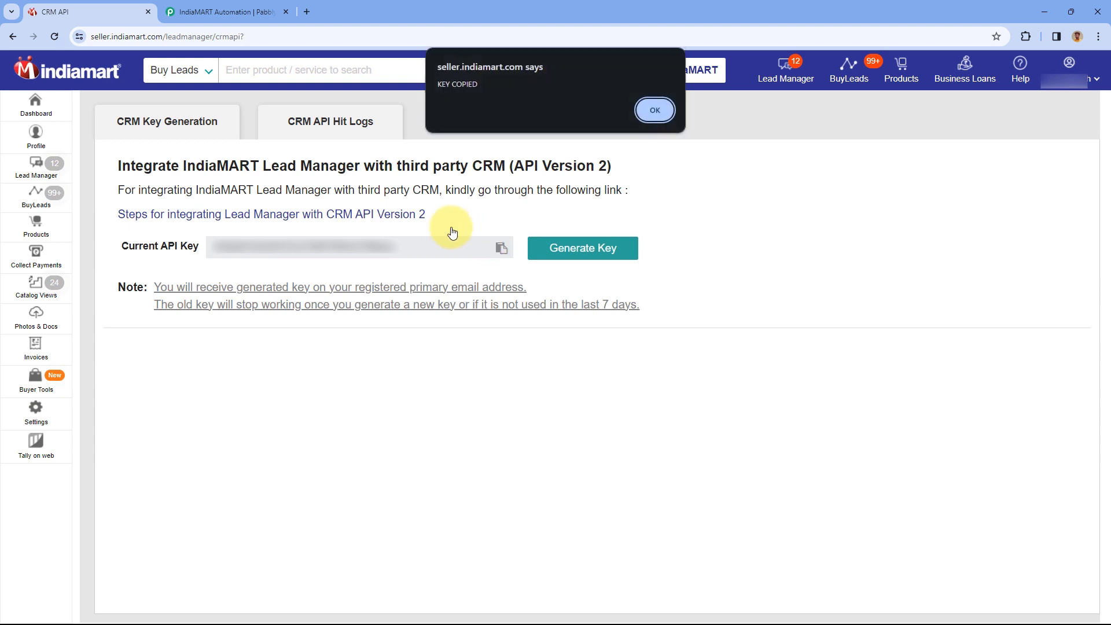
click(654, 106)
Return to Pabbly Connect, paste the CRM key into the new IndiaMART connection and save it.
click(243, 12)
click(535, 375)
key(ctrl+v)
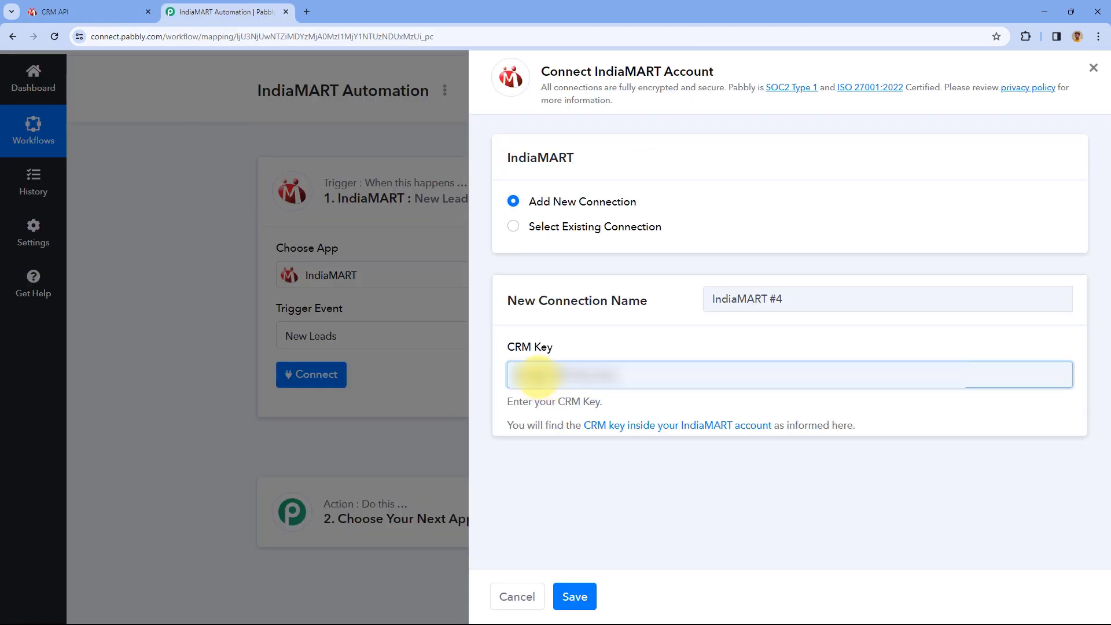
right_click(535, 375)
click(568, 243)
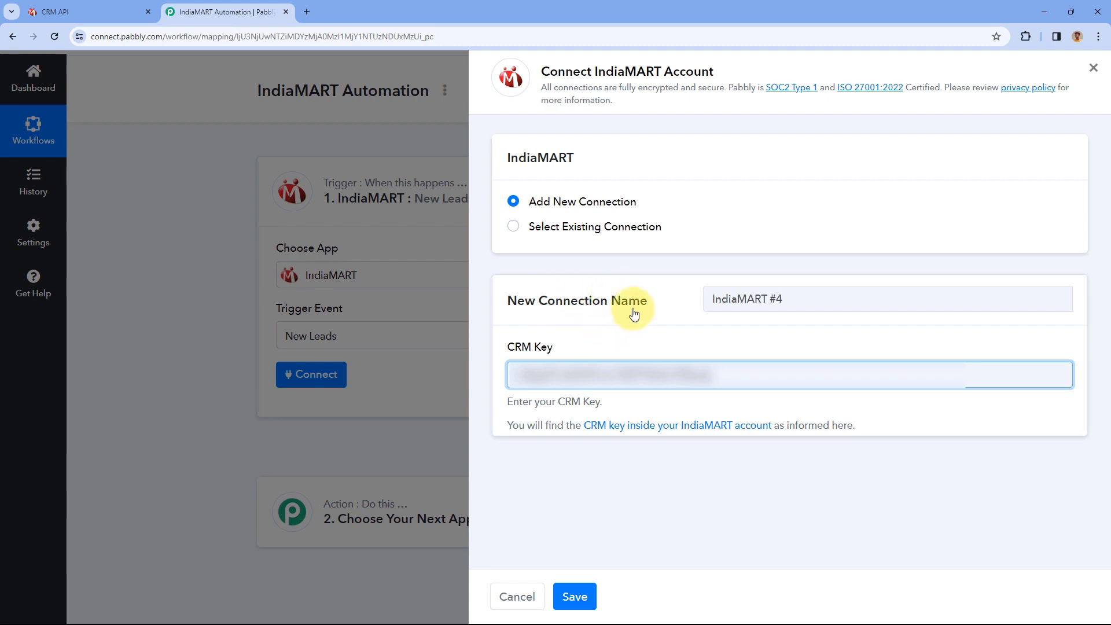
click(584, 596)
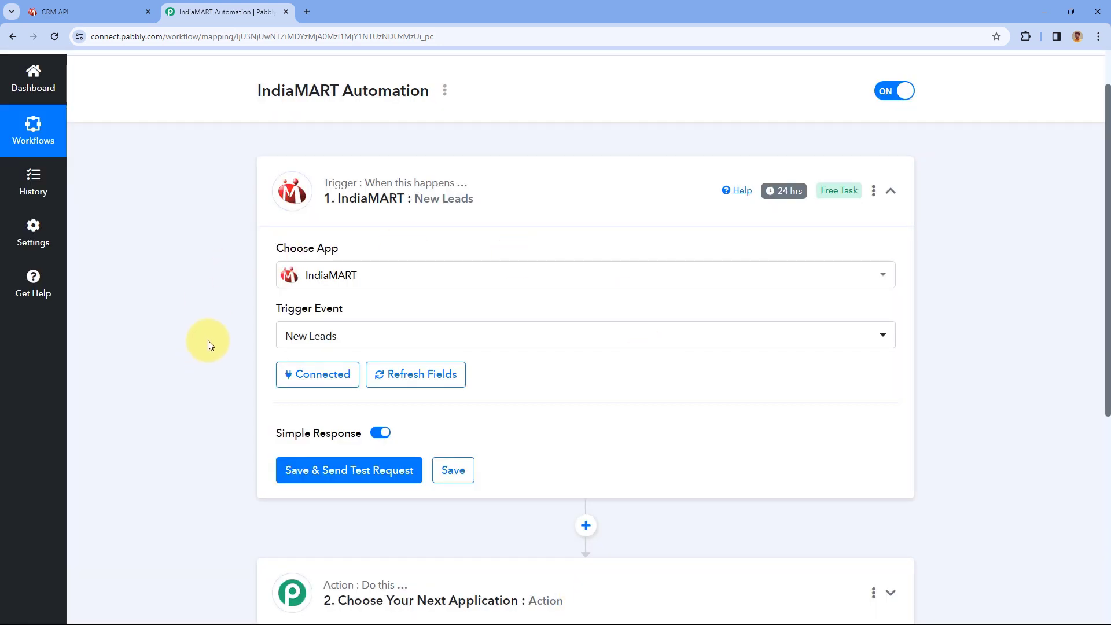
Save the IndiaMART New Leads trigger and send a test request with Simple Response left on.
scroll(222, 318, down, 1)
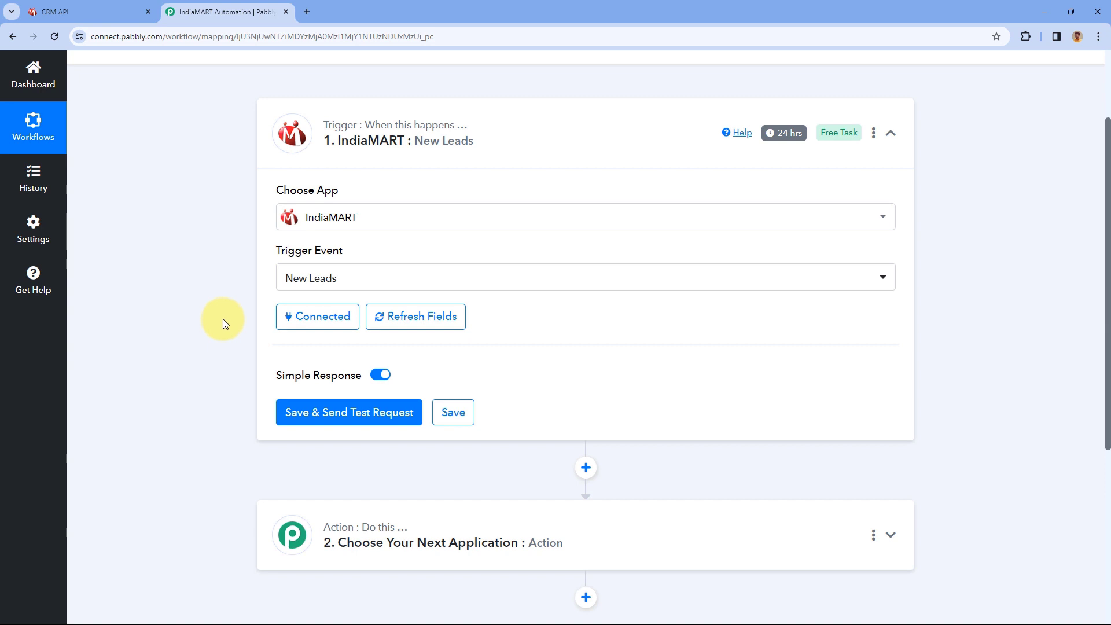
scroll(227, 306, down, 2)
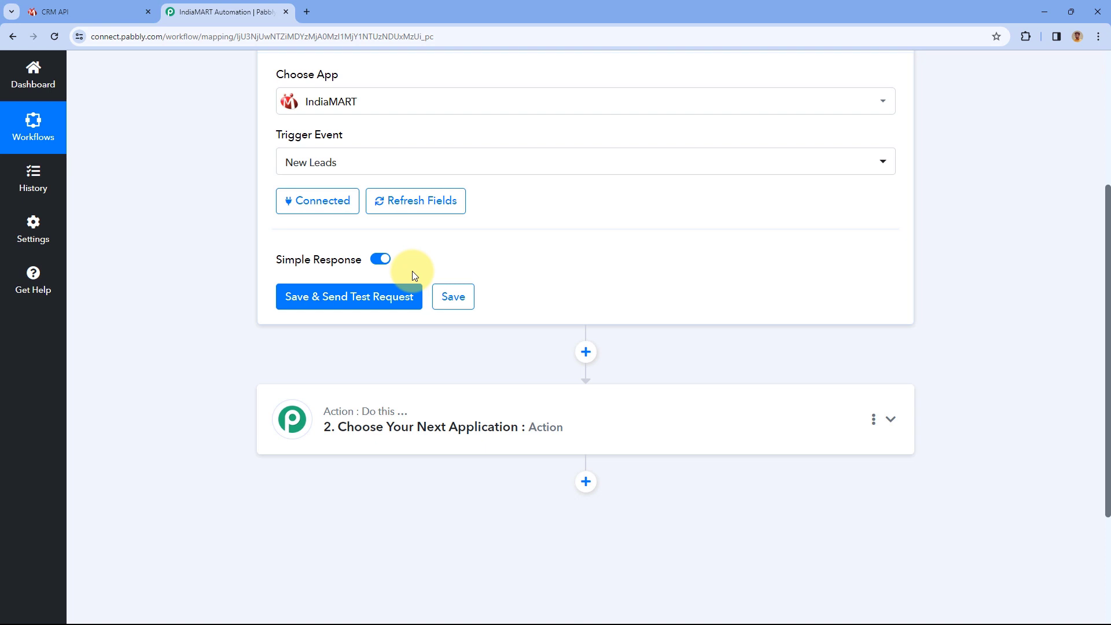
click(357, 295)
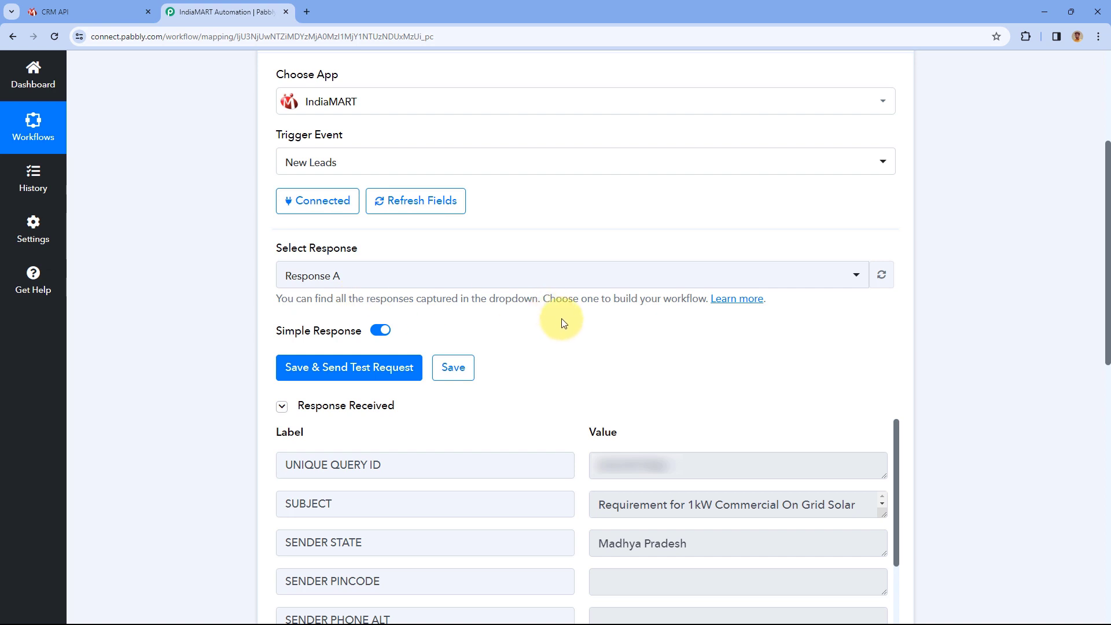
Examine the unique query ID, the full subject and the sender state in the IndiaMART trigger's received response.
scroll(561, 319, down, 2)
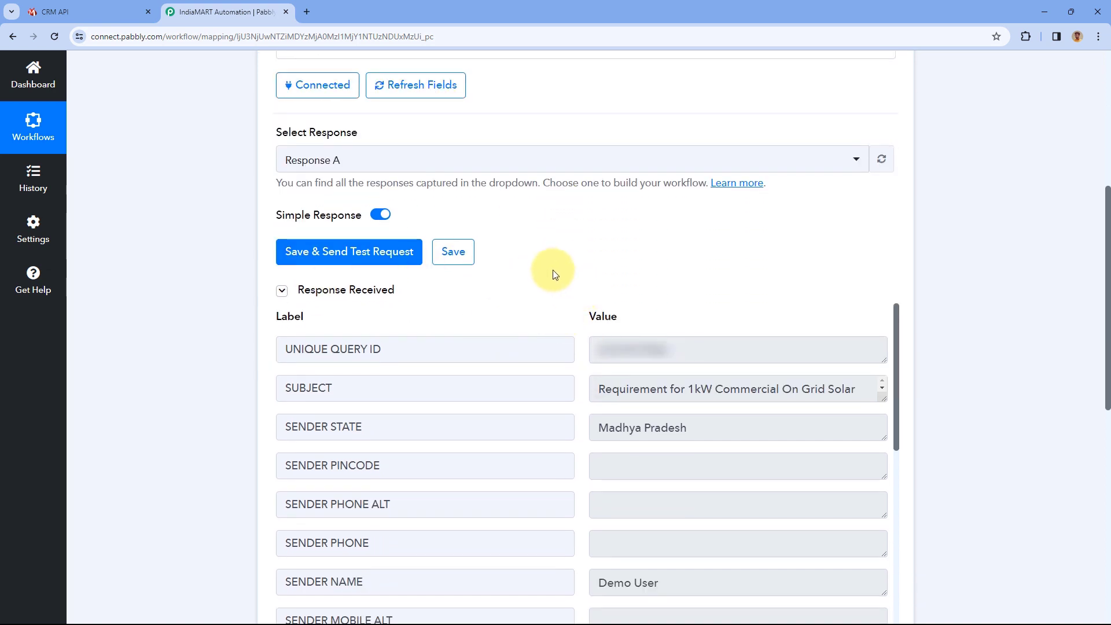
scroll(553, 272, down, 3)
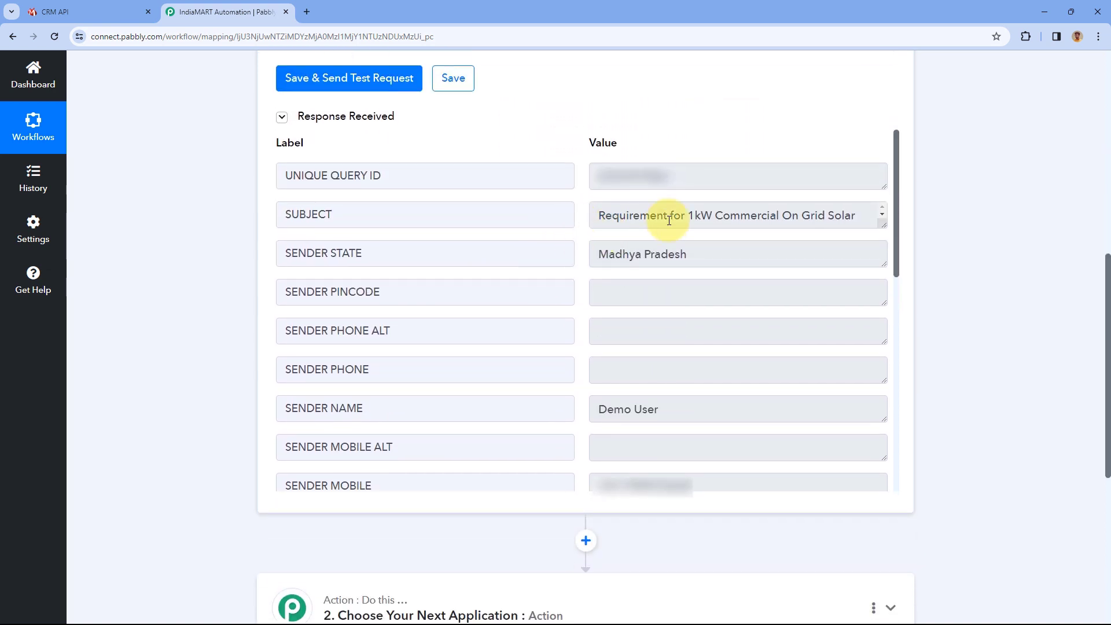
drag(884, 230, 883, 264)
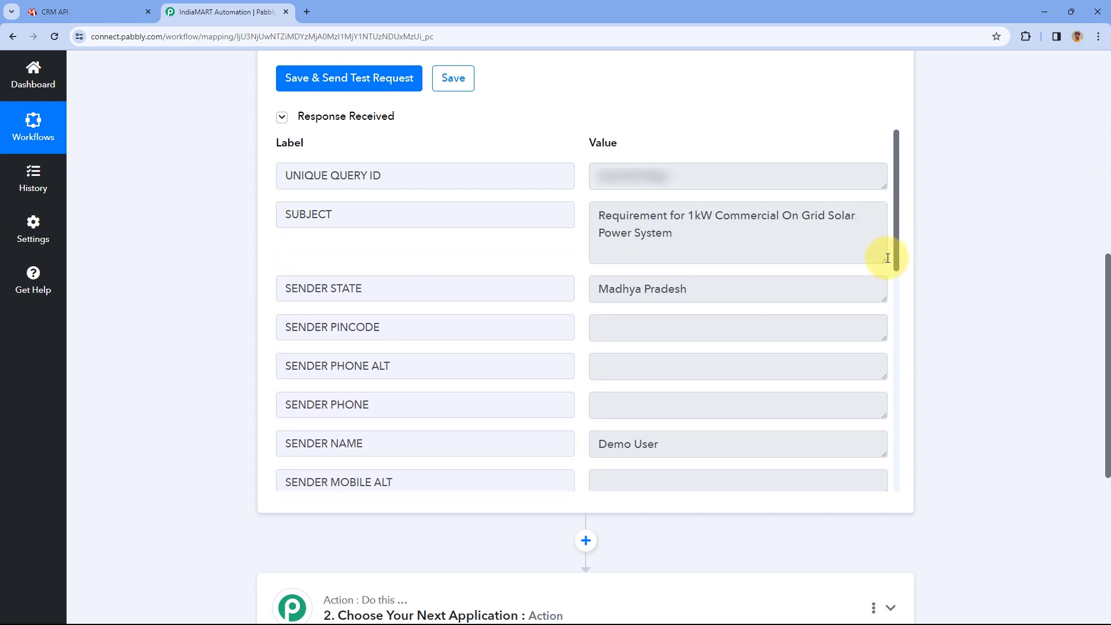
drag(736, 228, 595, 208)
click(588, 198)
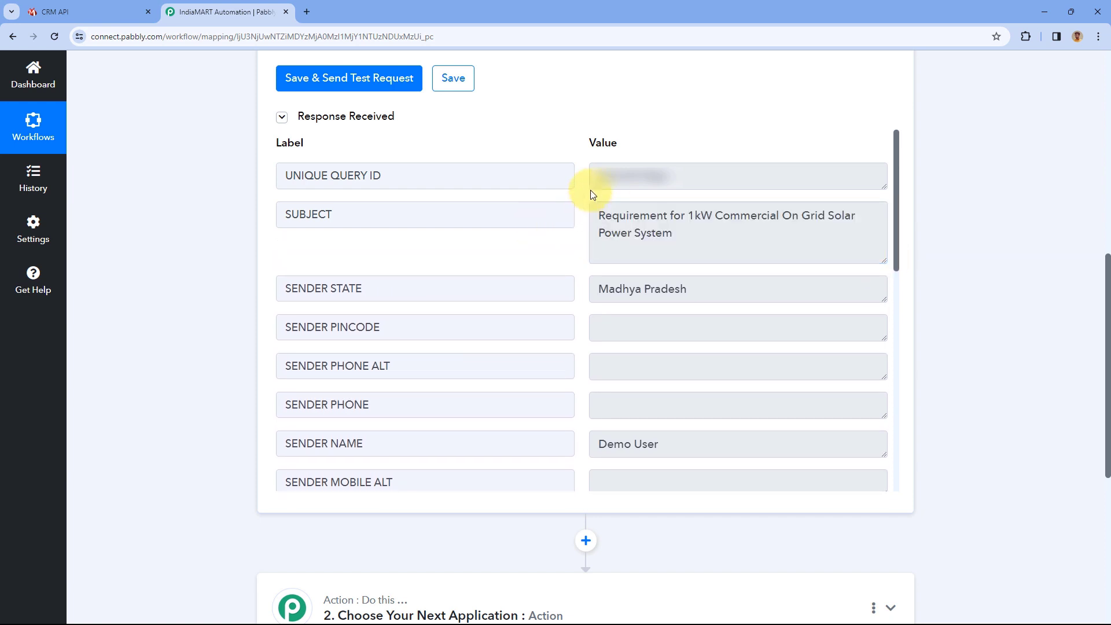
drag(687, 179, 577, 183)
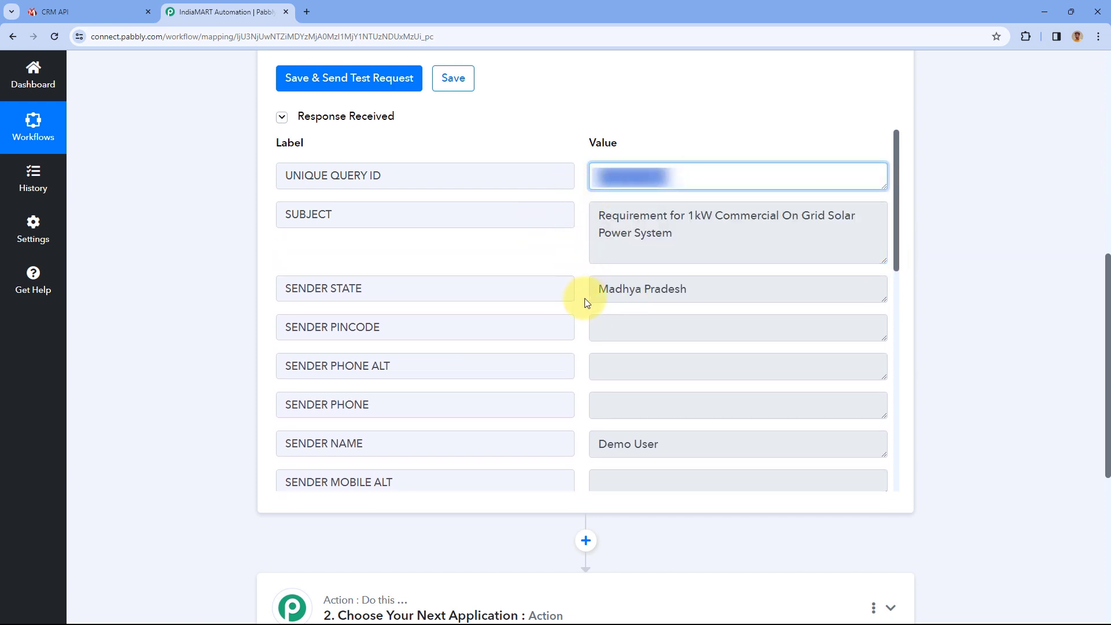
click(601, 285)
drag(601, 285, 697, 285)
click(588, 270)
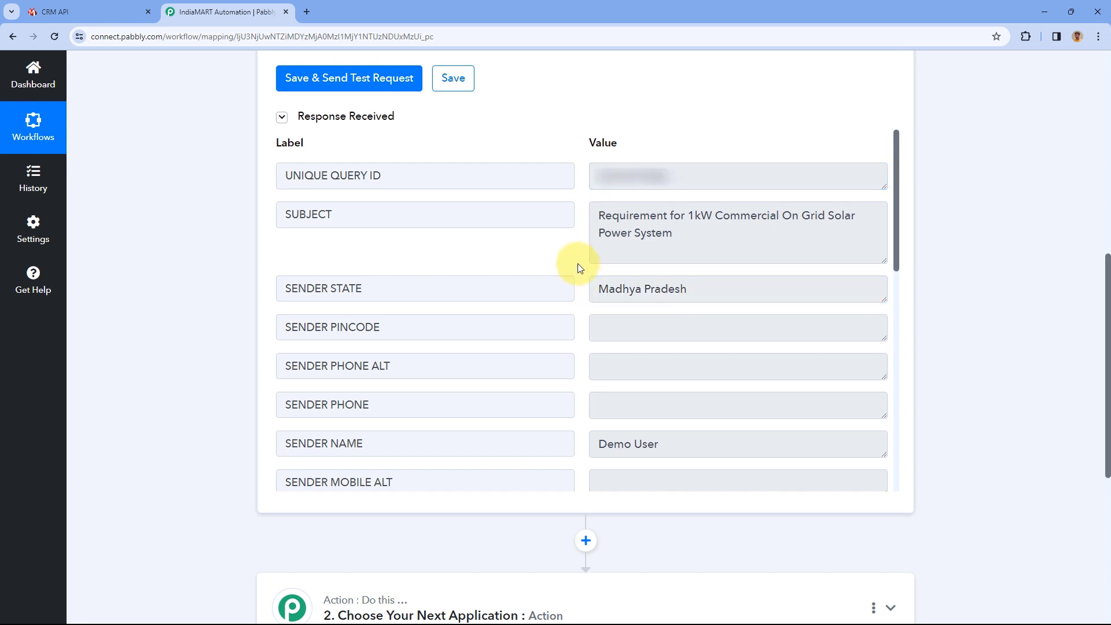
Check the sender's name, mobile, email, city and address values in the received response.
scroll(577, 266, down, 2)
click(659, 327)
drag(659, 326, 608, 372)
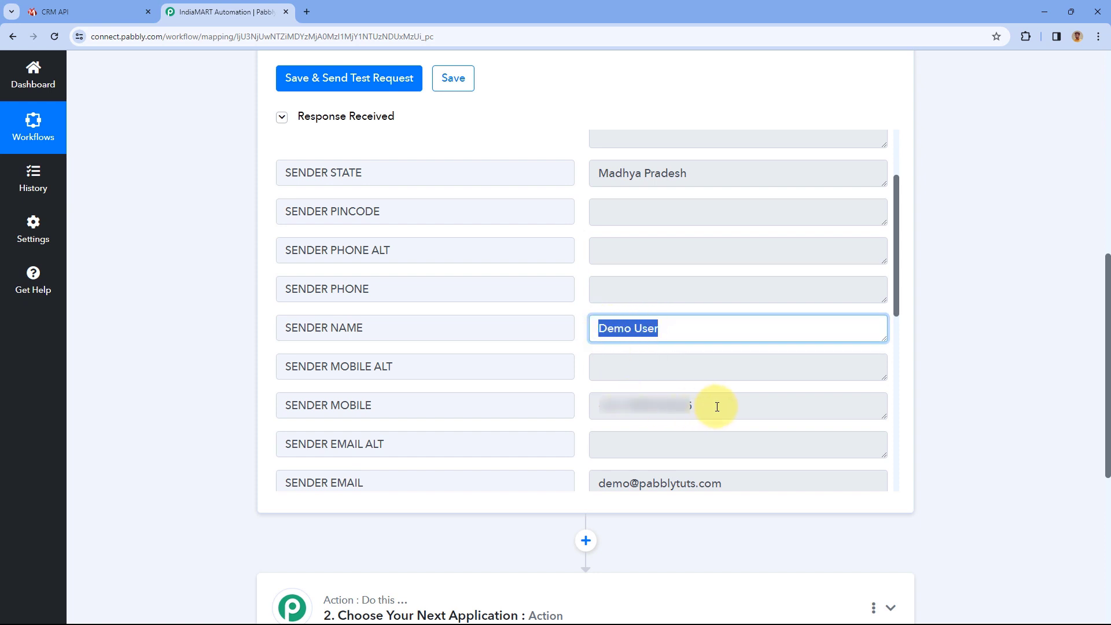
drag(714, 404, 581, 406)
drag(723, 484, 613, 485)
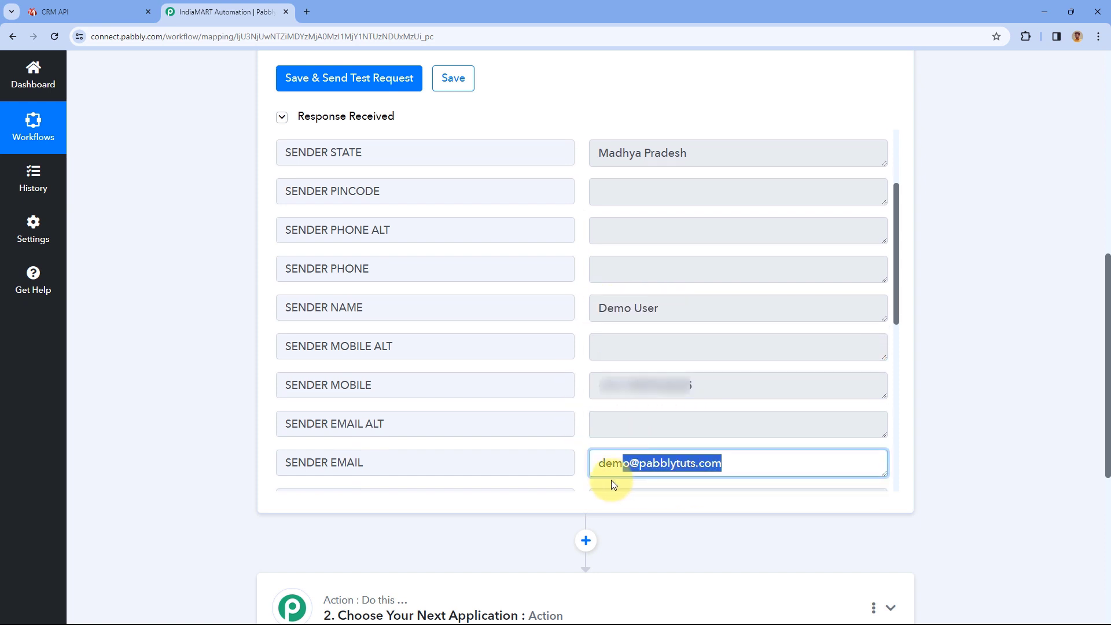
click(579, 355)
scroll(580, 355, down, 6)
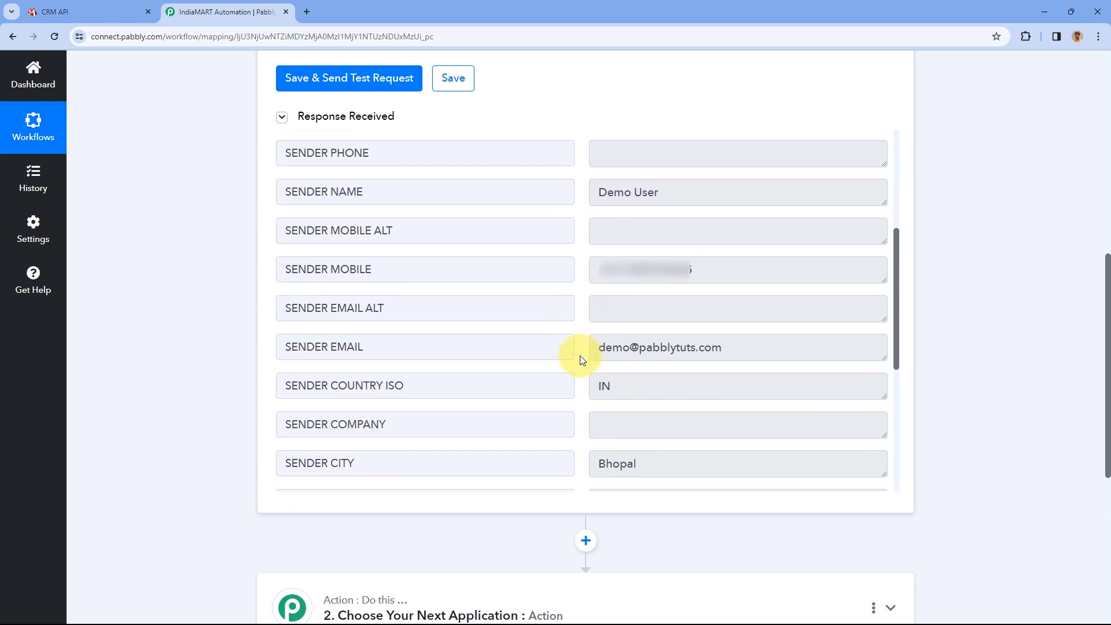
drag(657, 234, 579, 241)
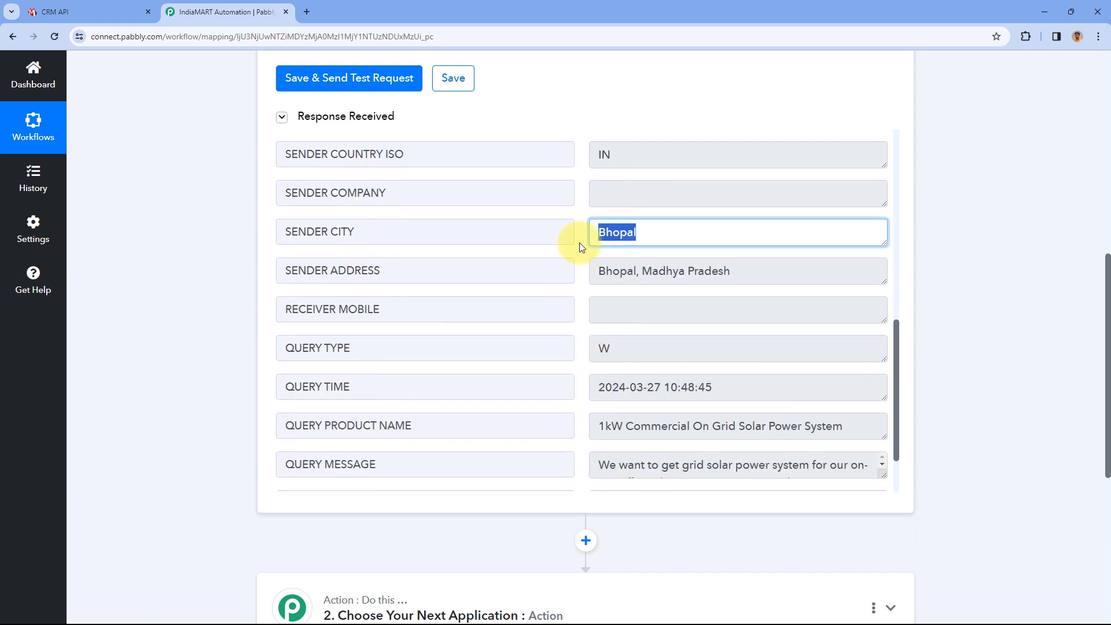
drag(737, 271, 584, 268)
click(582, 265)
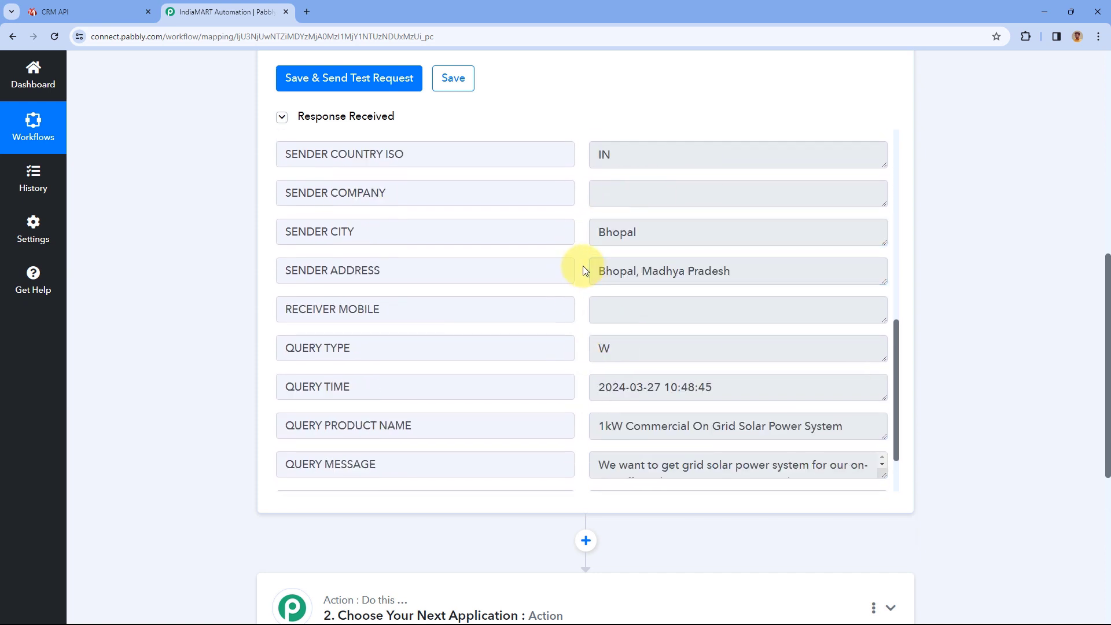
Enlarge the query message value in the received response and read it along with the product name.
scroll(582, 266, down, 2)
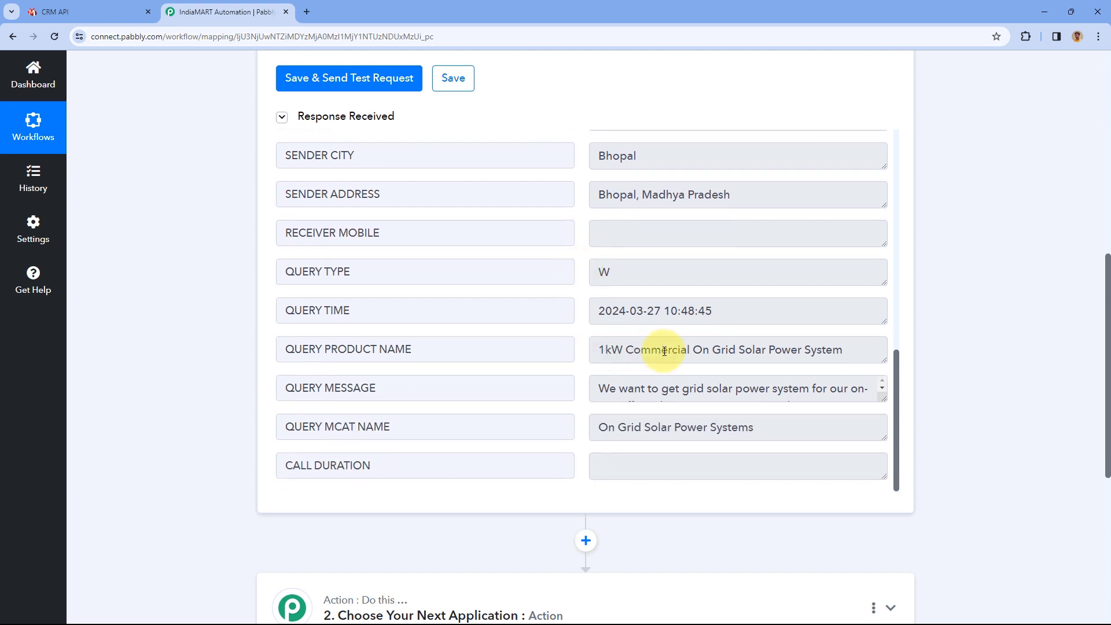
scroll(711, 278, down, 2)
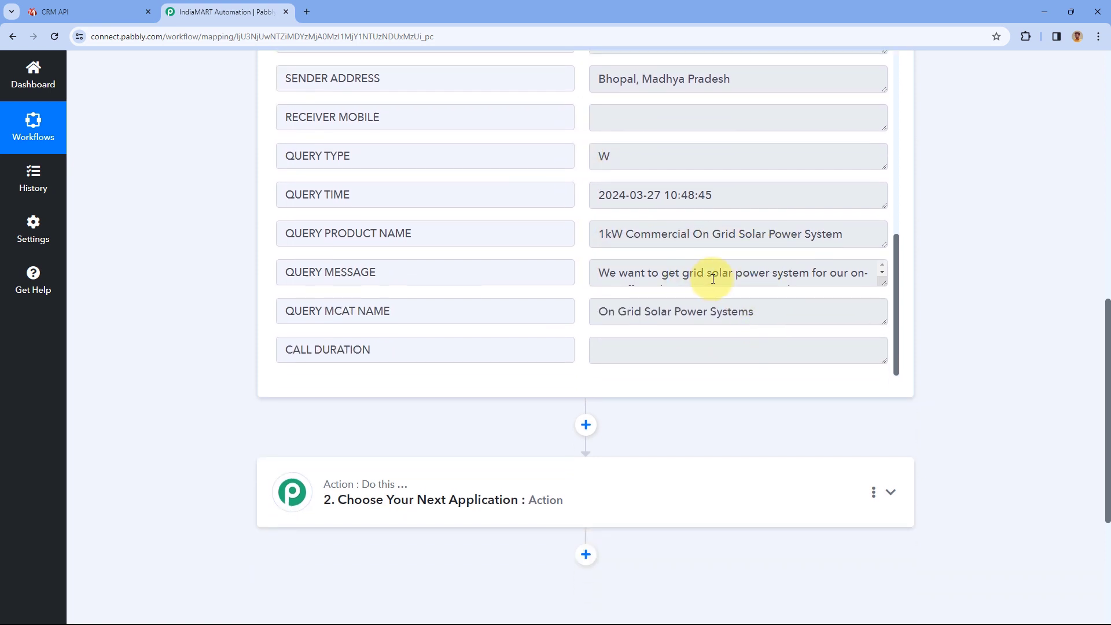
drag(883, 281, 885, 351)
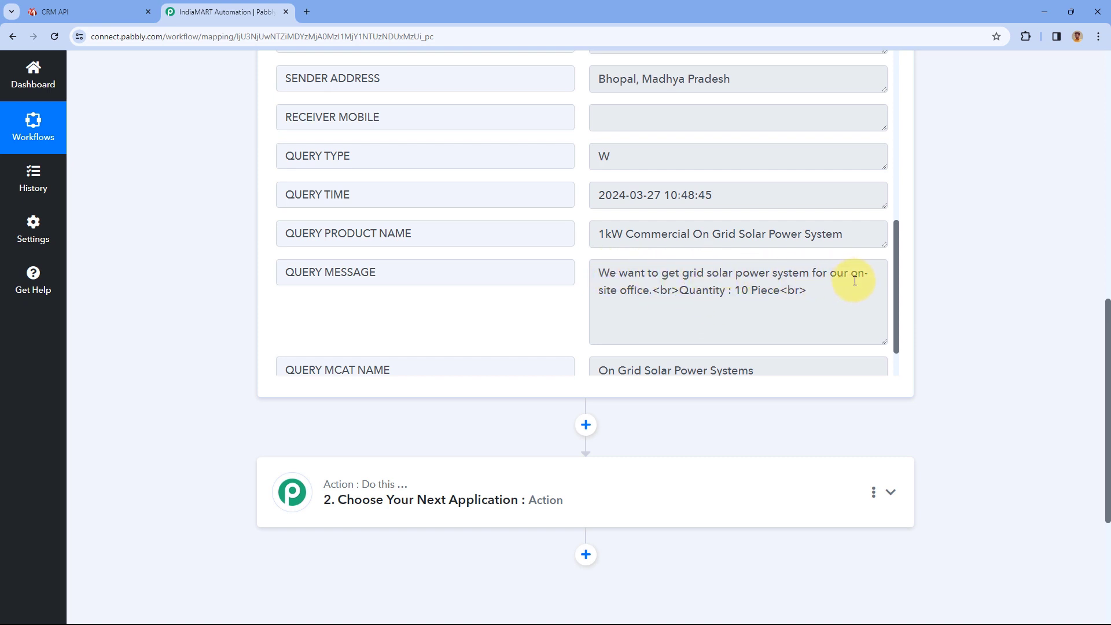
scroll(694, 293, down, 1)
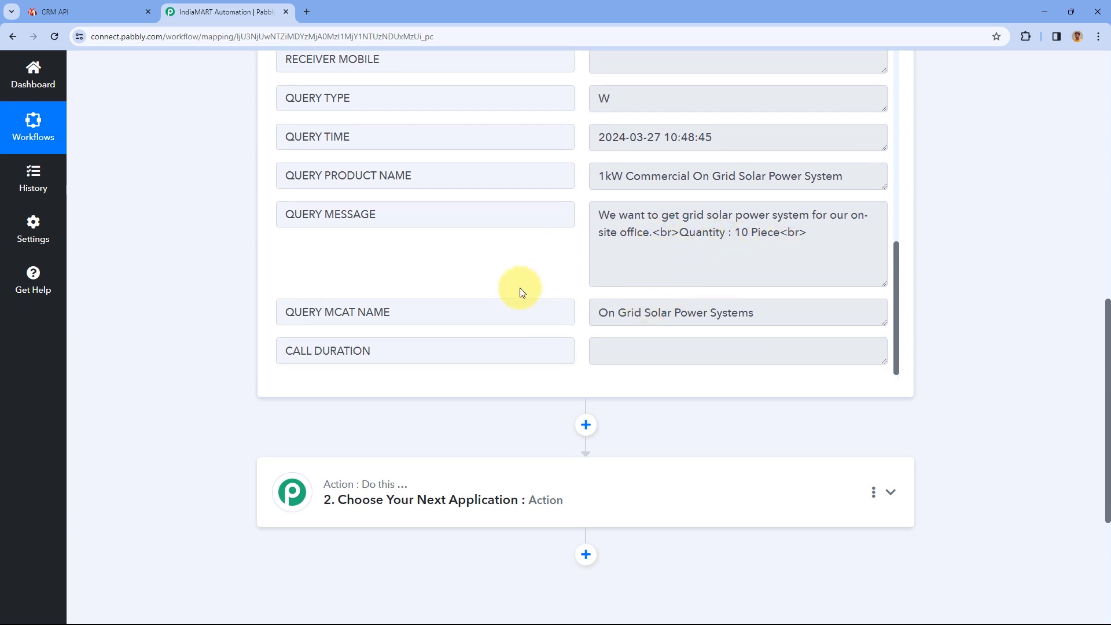
Collapse the IndiaMART New Leads trigger step.
scroll(240, 257, up, 3)
scroll(242, 263, up, 3)
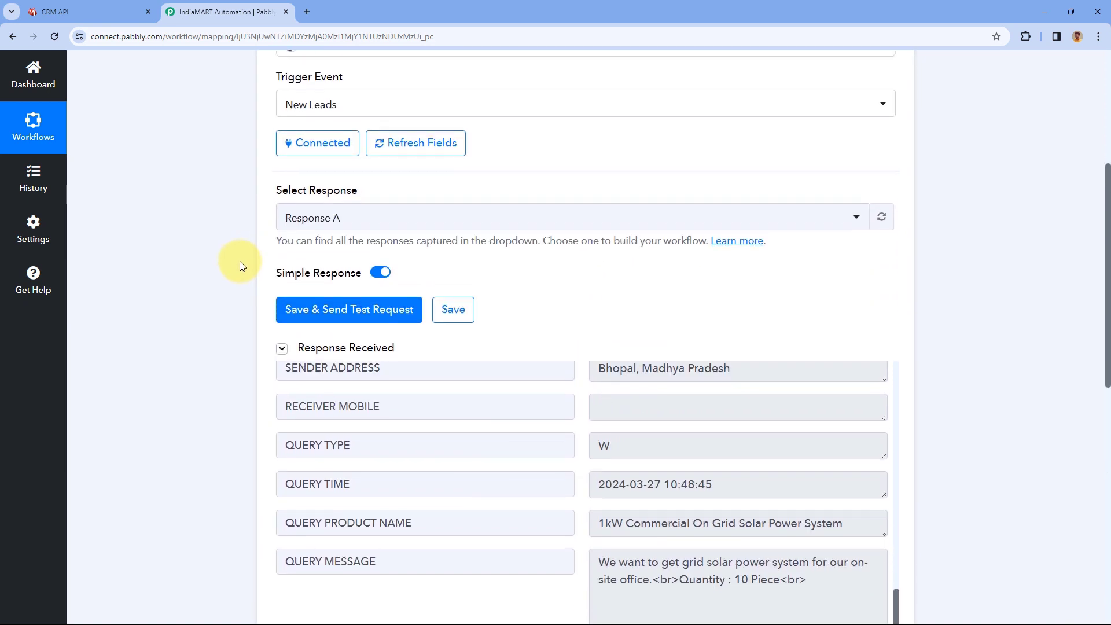
scroll(579, 425, up, 7)
scroll(578, 414, up, 4)
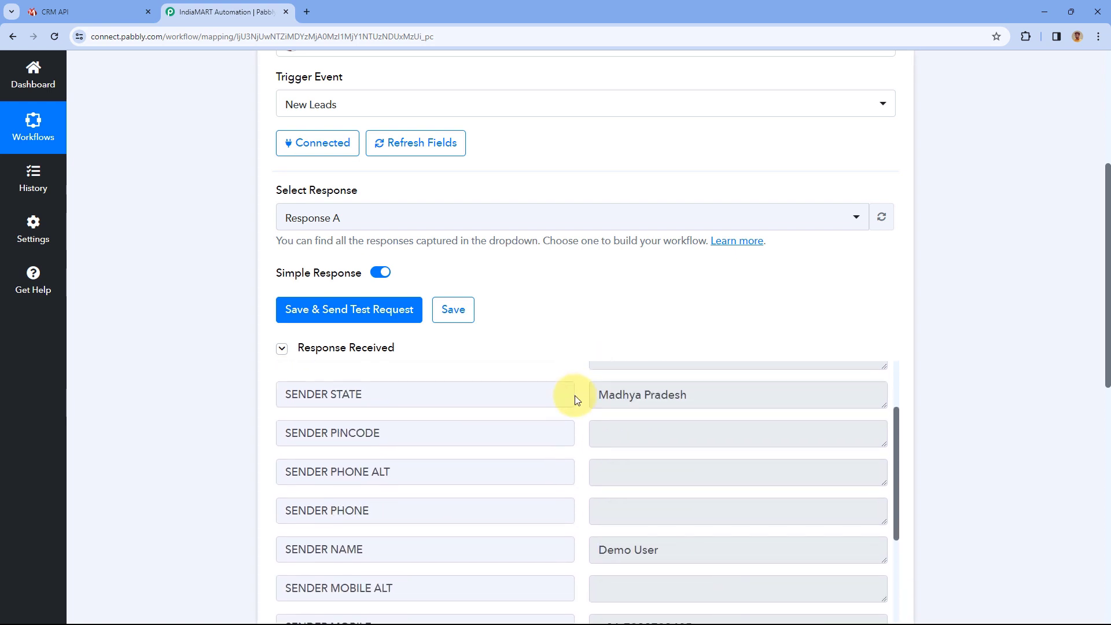
scroll(520, 330, up, 5)
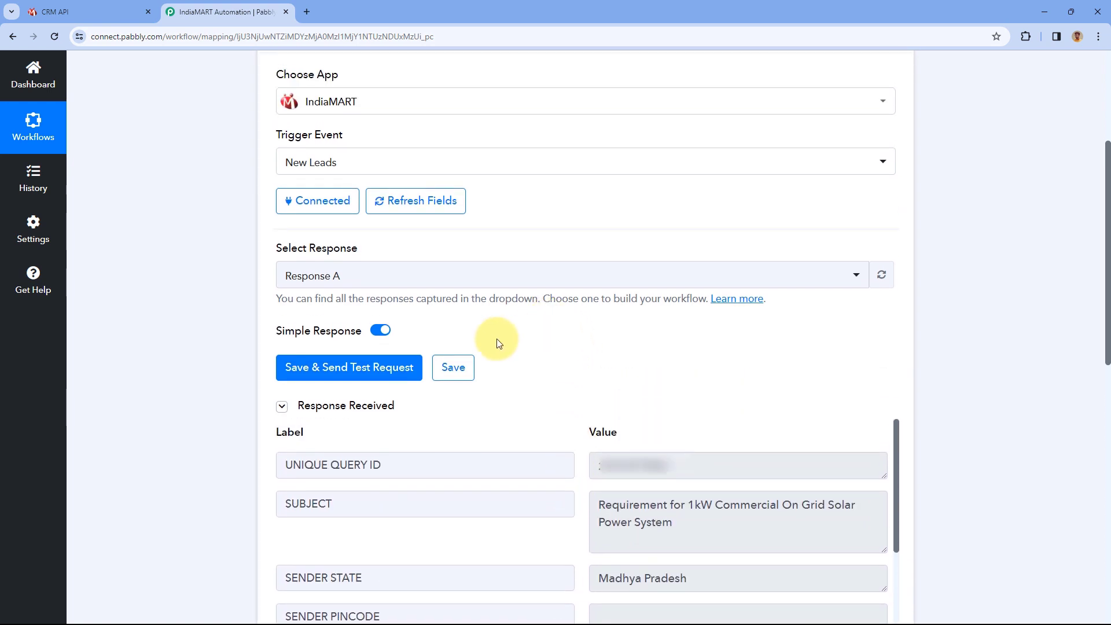
click(565, 242)
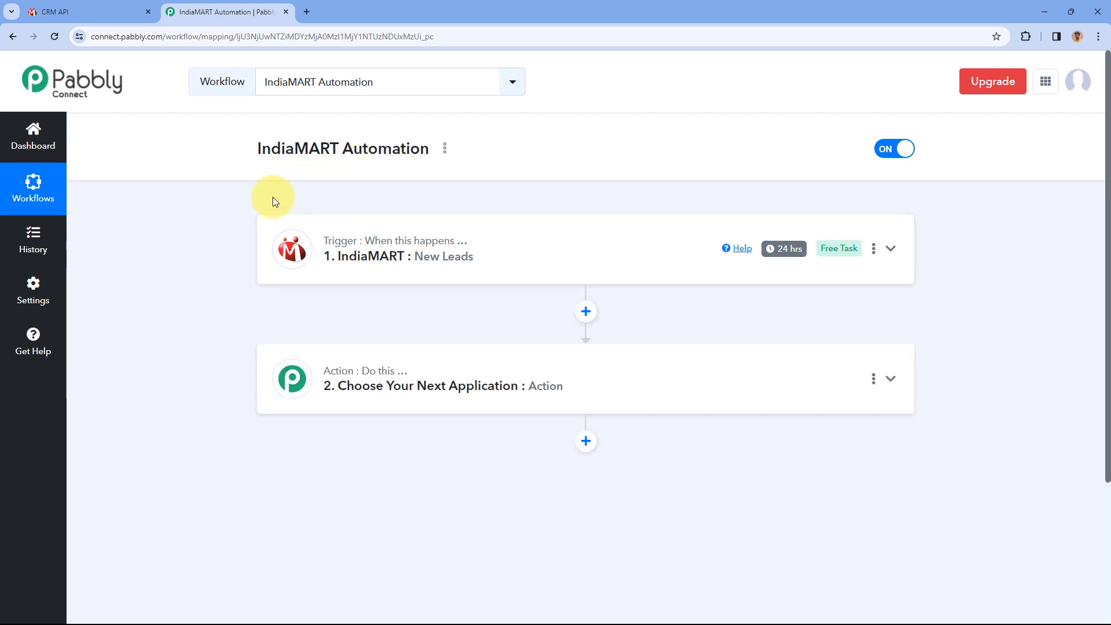
Set the workflow's action app to HubSpot CRM with the Create a Contact event.
scroll(228, 205, down, 1)
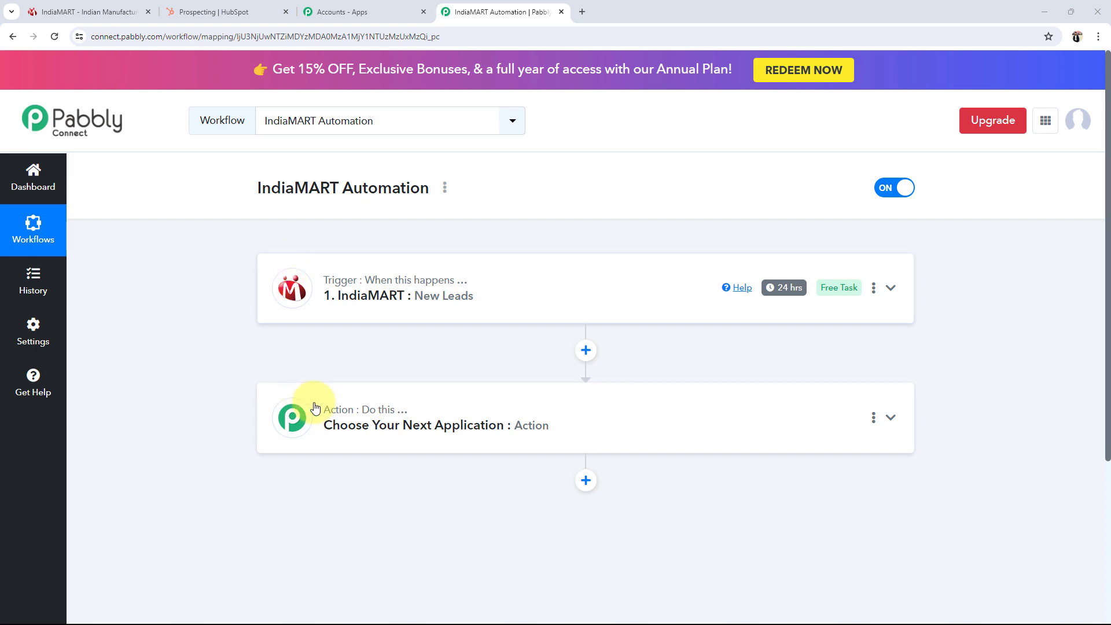
click(248, 7)
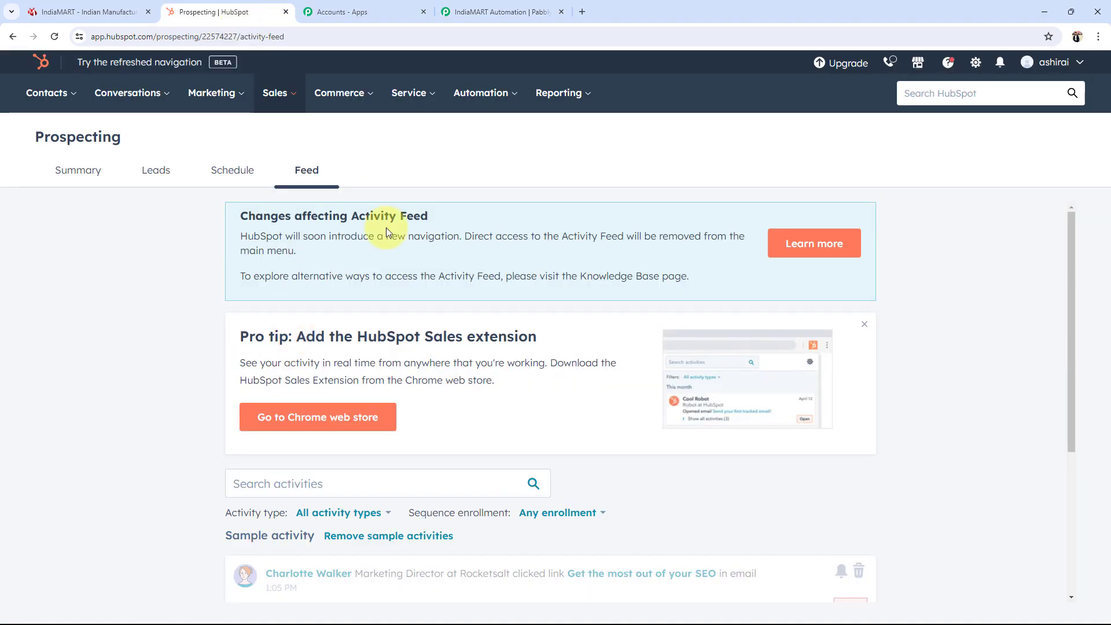
click(444, 11)
click(335, 398)
scroll(310, 480, down, 3)
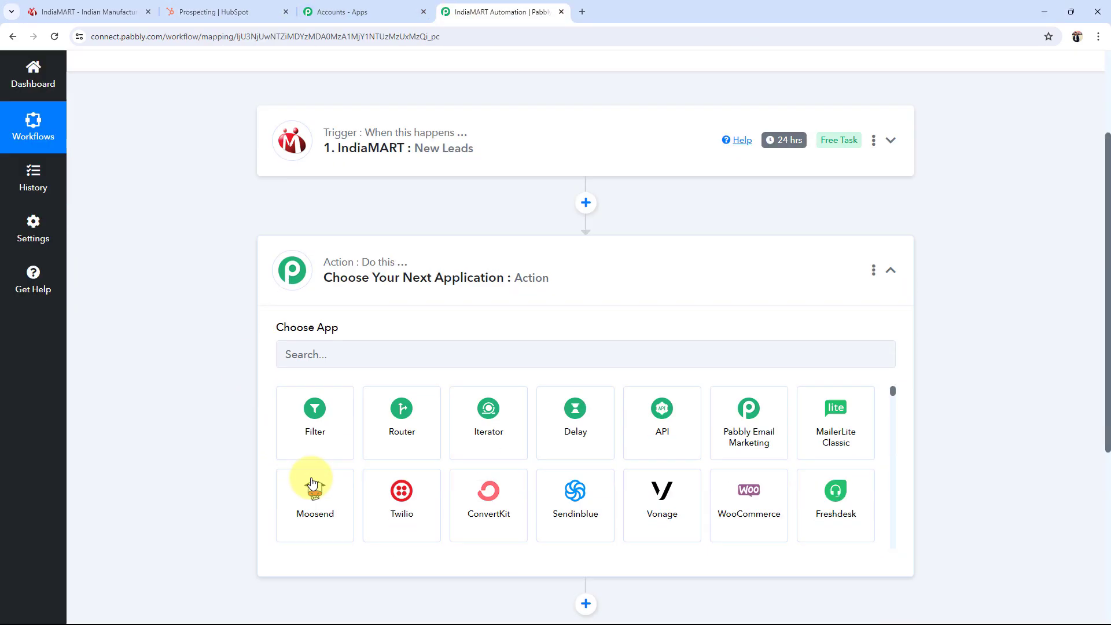
click(292, 289)
text(h)
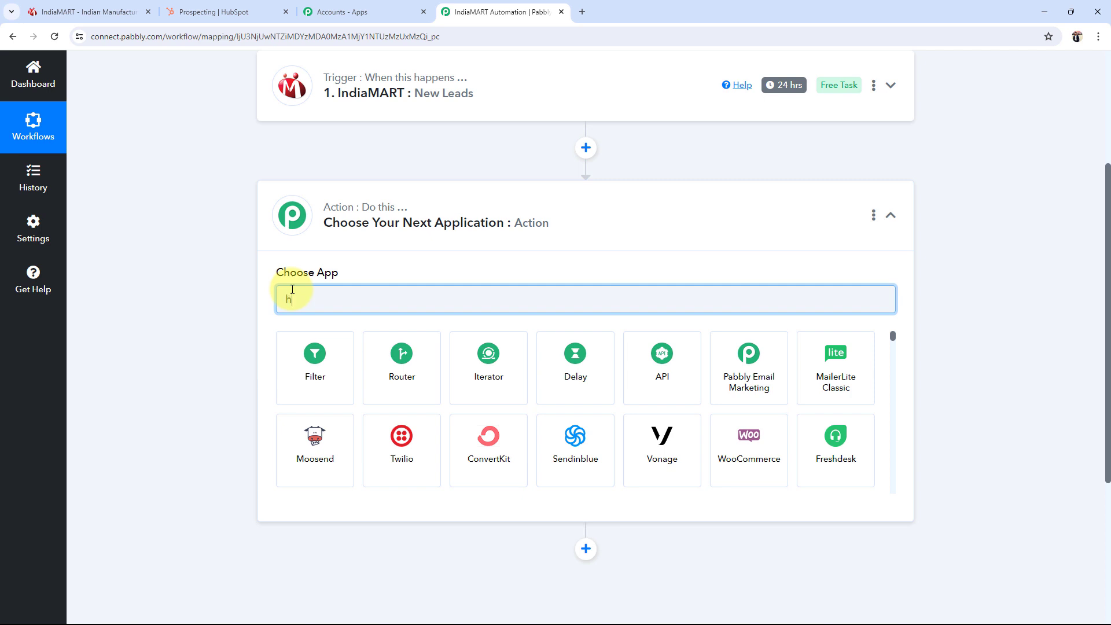
text(ubs)
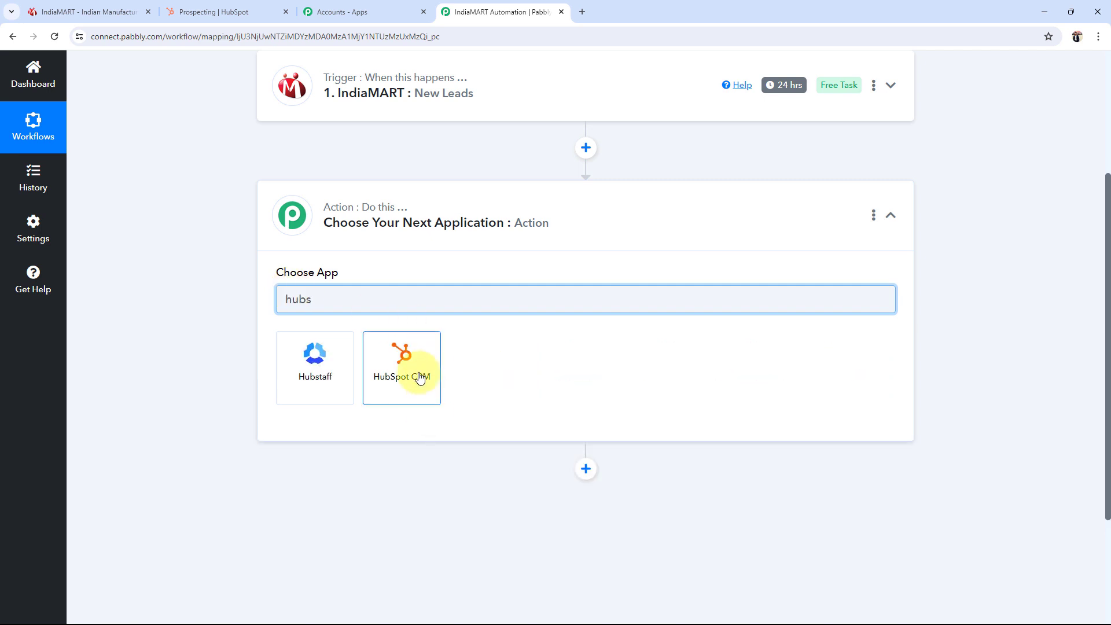
click(420, 378)
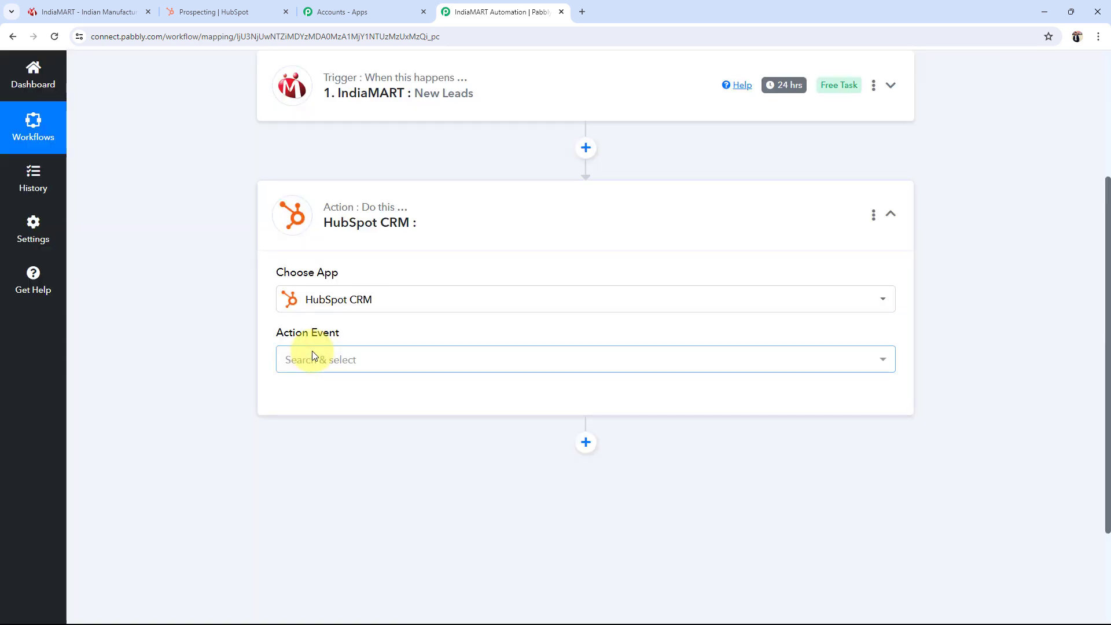
click(313, 357)
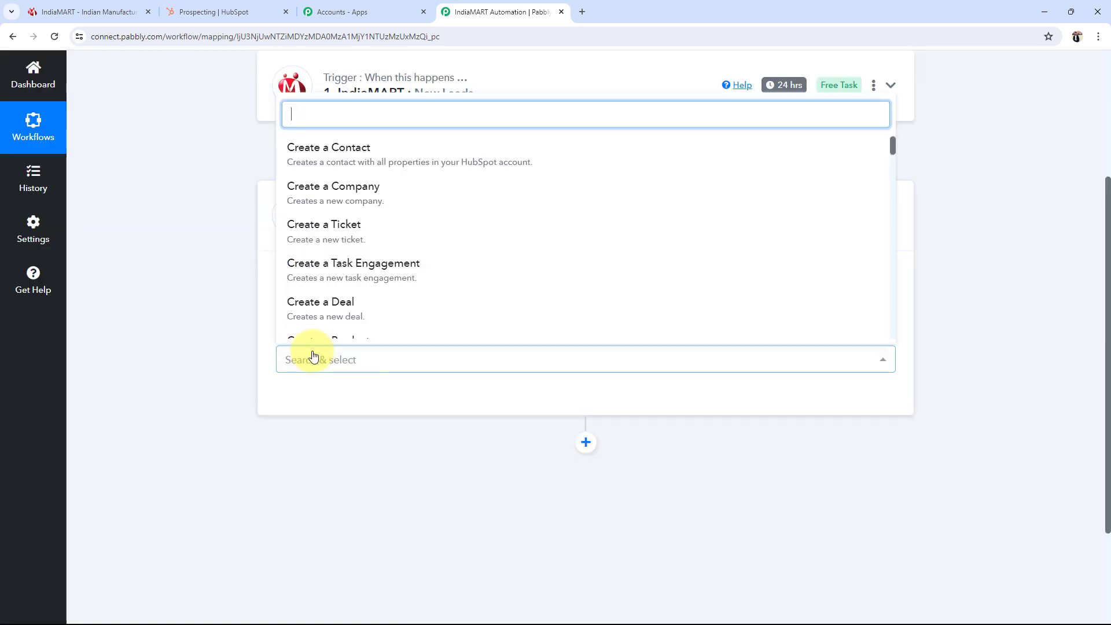
click(297, 155)
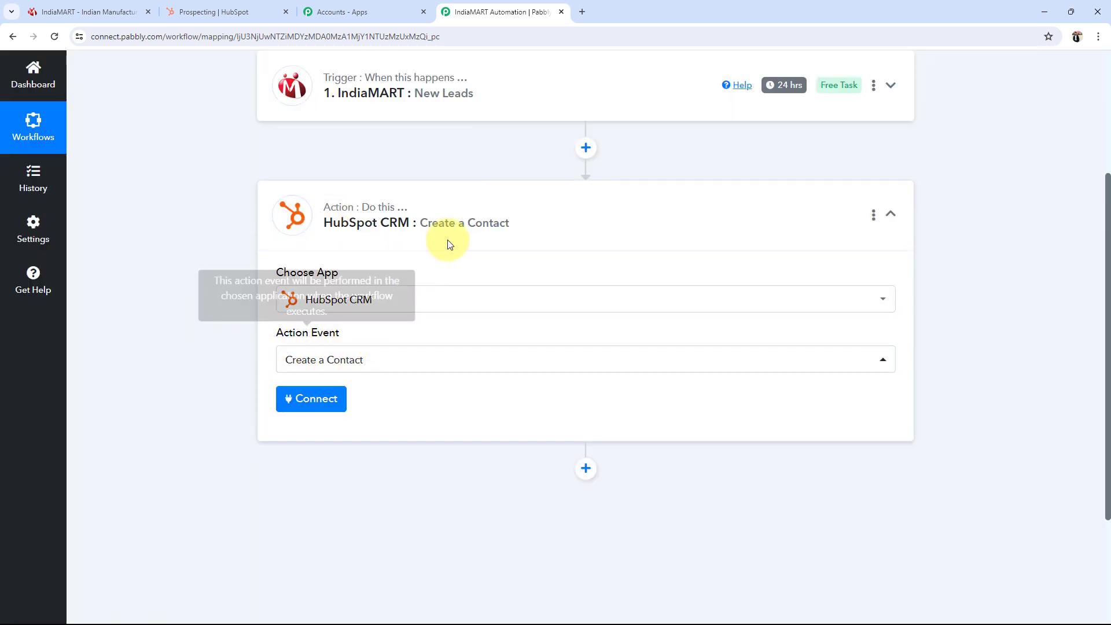
Add a new HubSpot CRM connection for the action and authorize Pabbly Connect for the first listed HubSpot account.
click(309, 405)
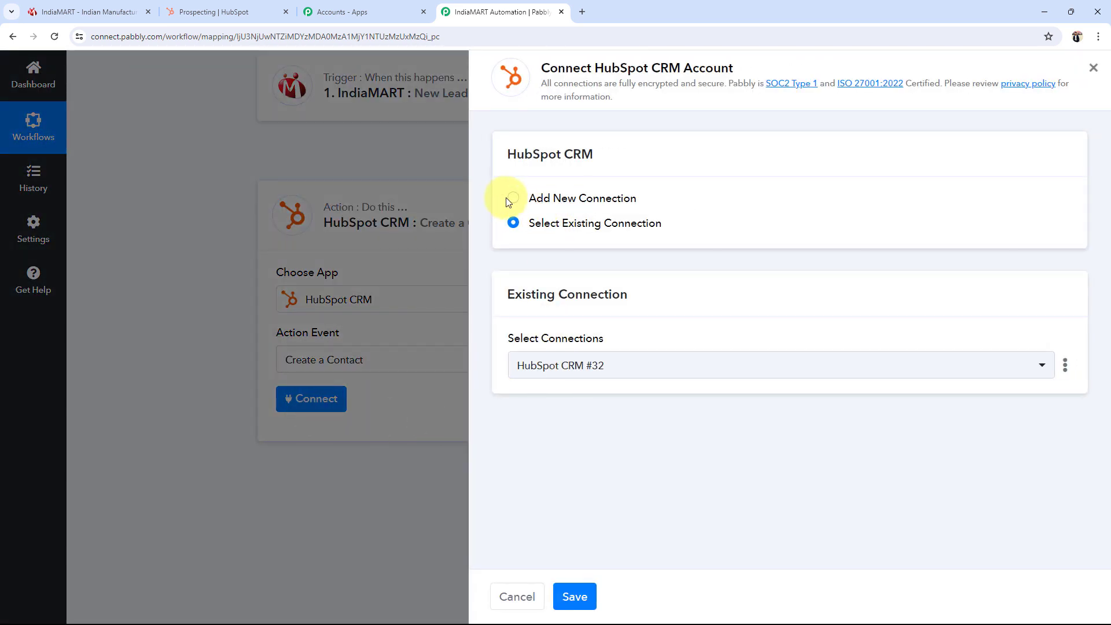
click(513, 198)
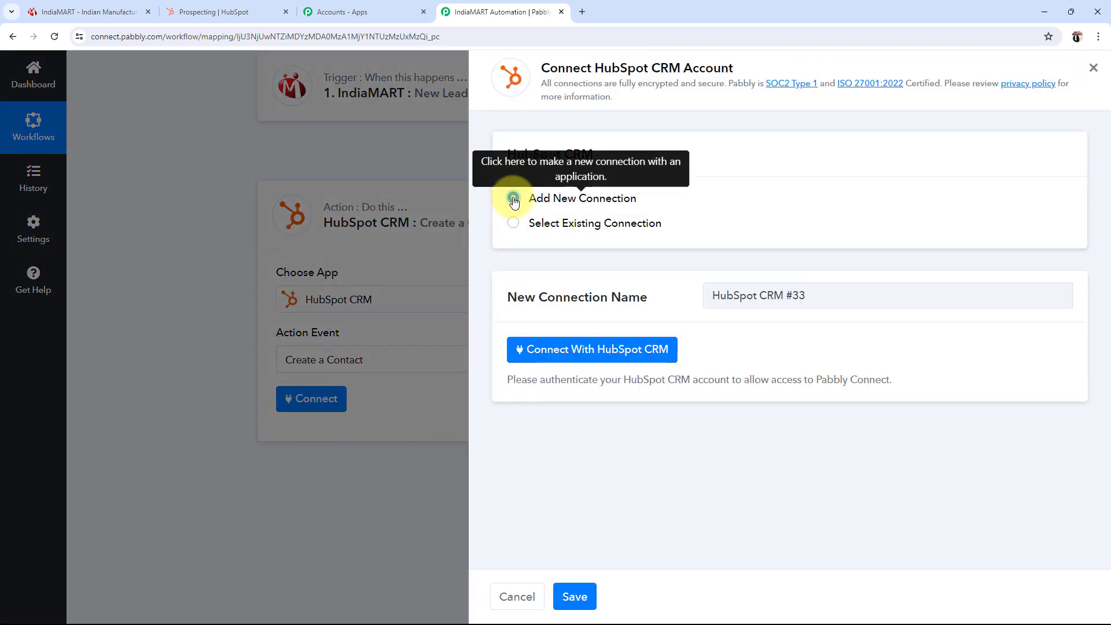
click(538, 350)
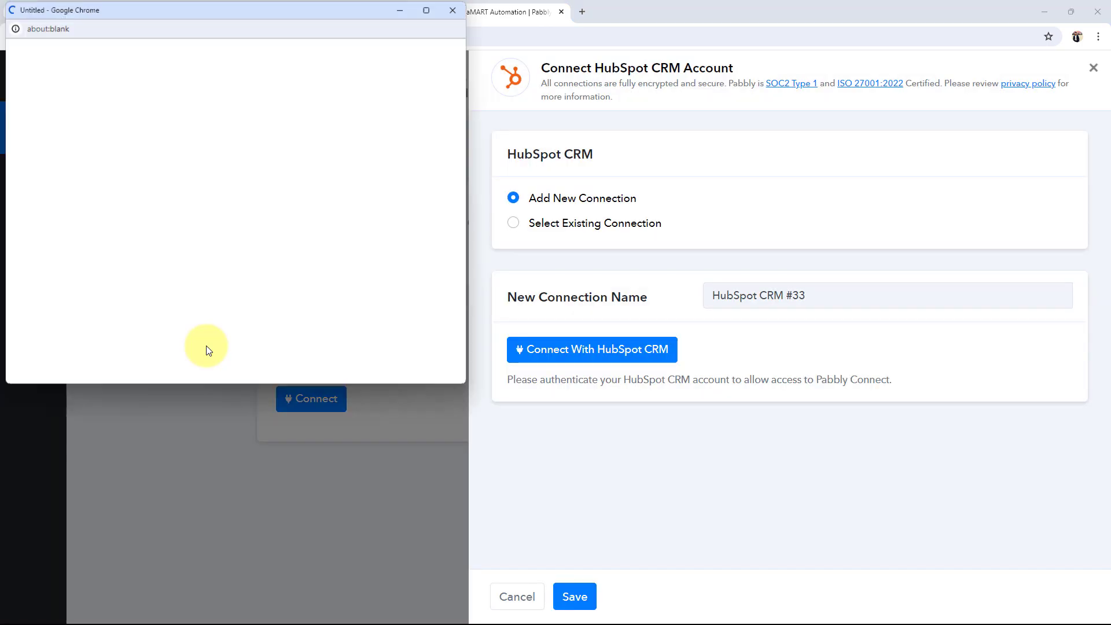
scroll(203, 293, down, 3)
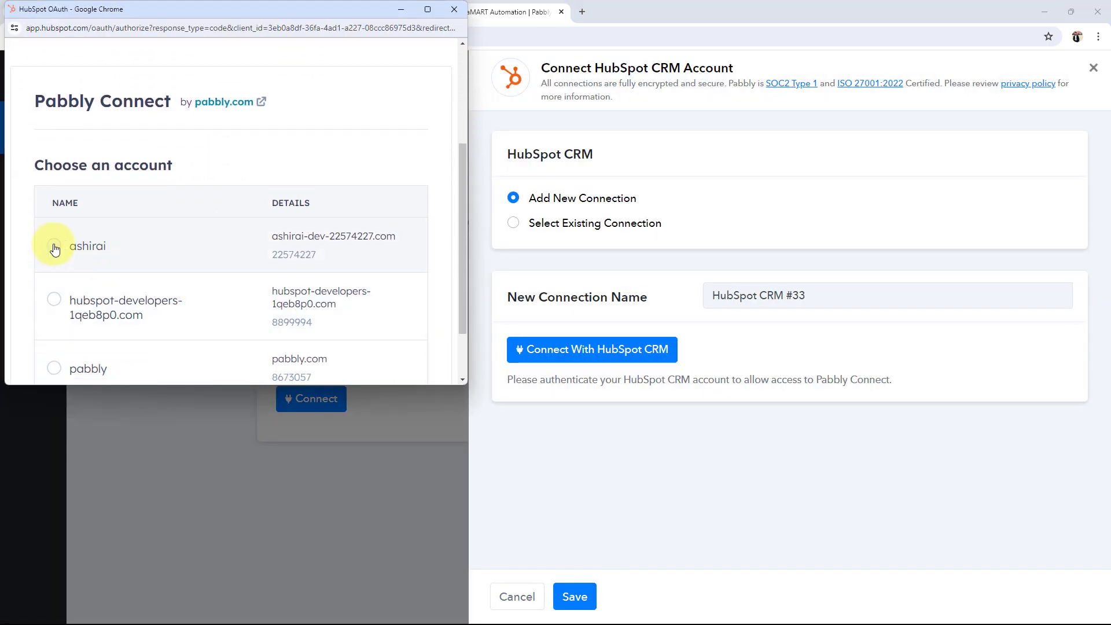
click(54, 246)
scroll(82, 242, down, 2)
click(109, 349)
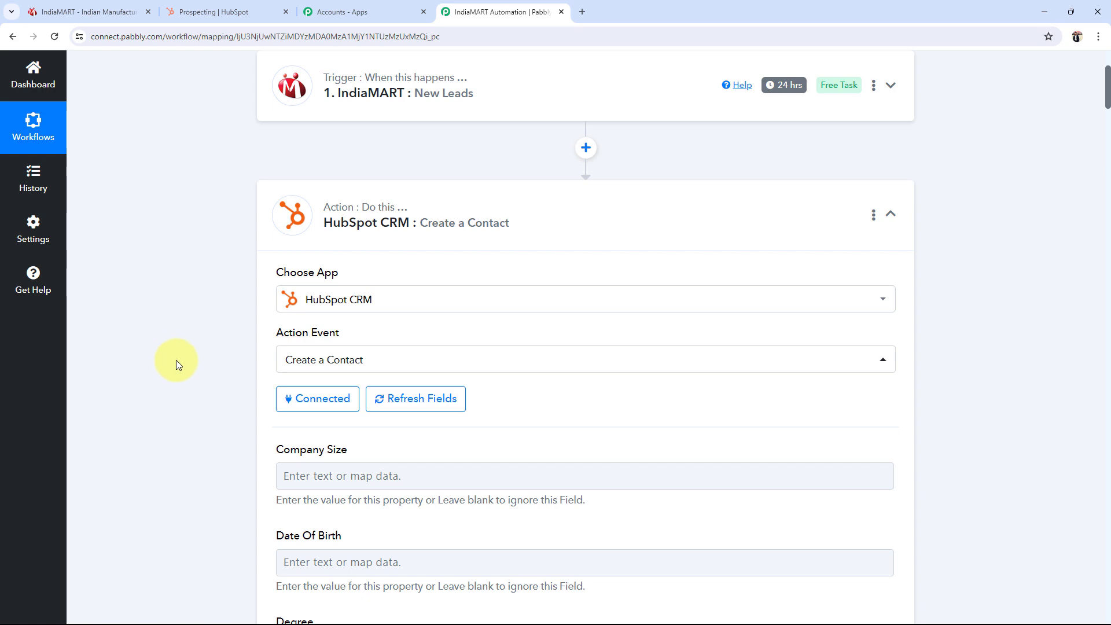
Look through the contact fields of the HubSpot CRM action from Company Size down to Status, including Member Email.
scroll(176, 359, down, 4)
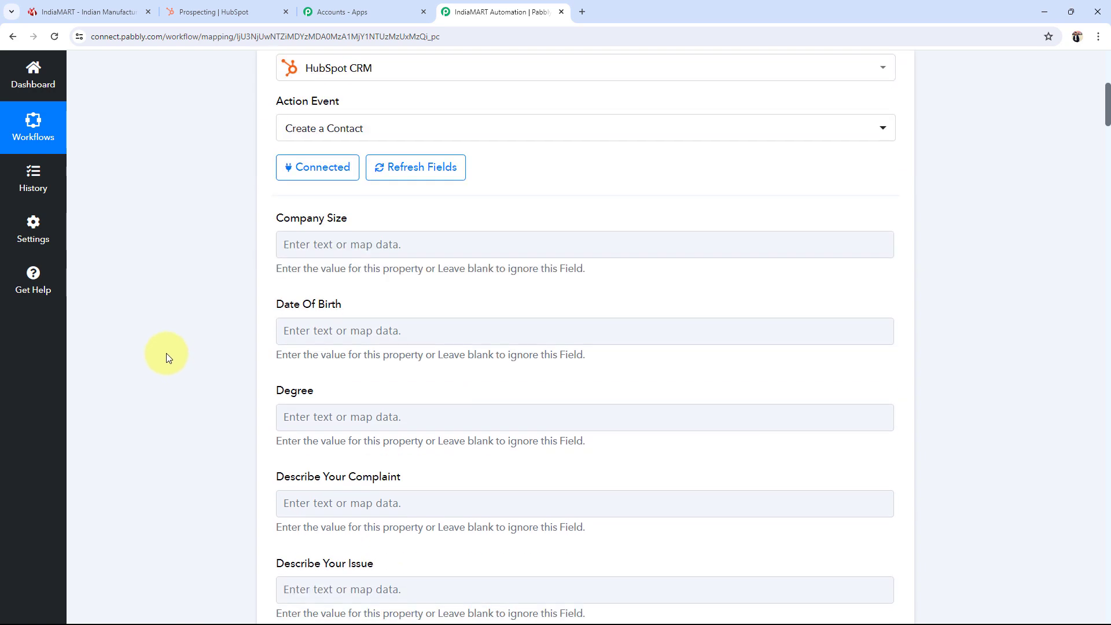
scroll(166, 353, down, 3)
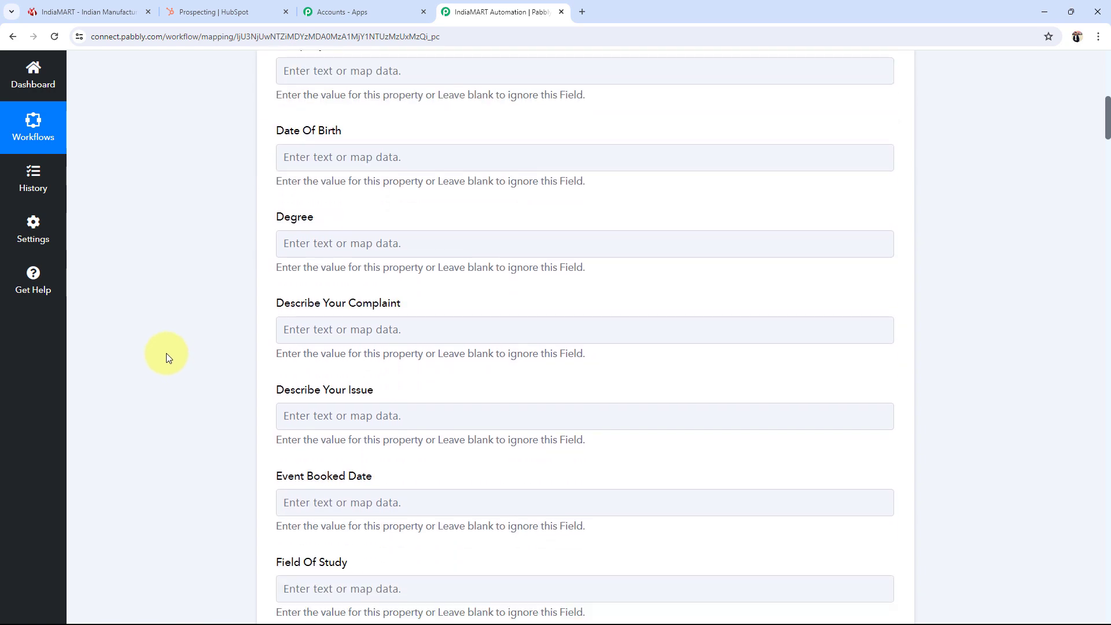
scroll(166, 357, down, 3)
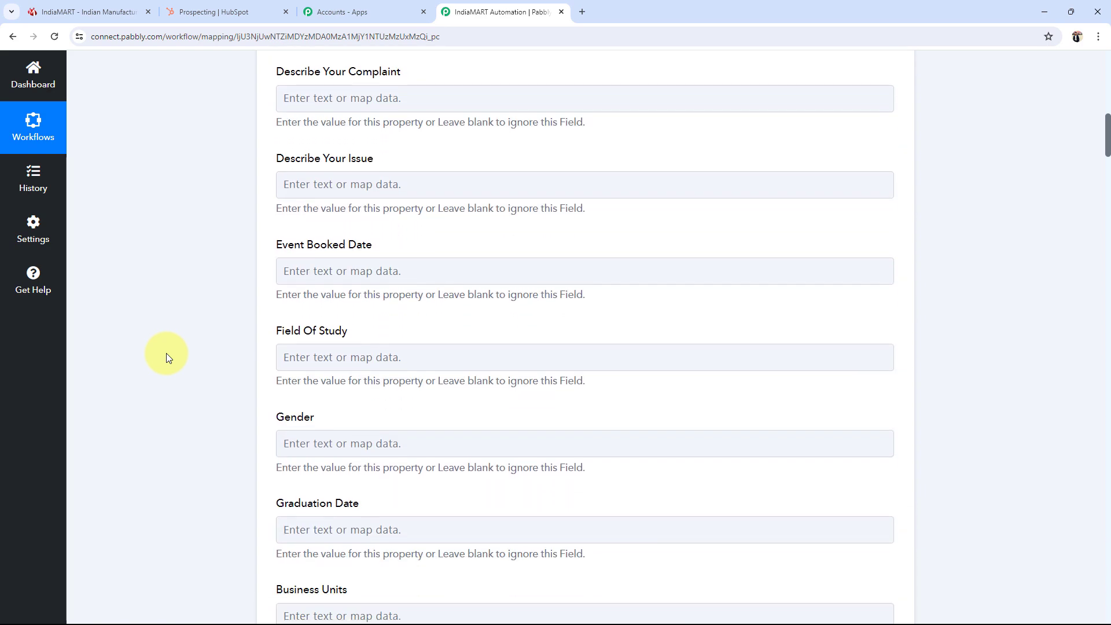
scroll(166, 357, down, 3)
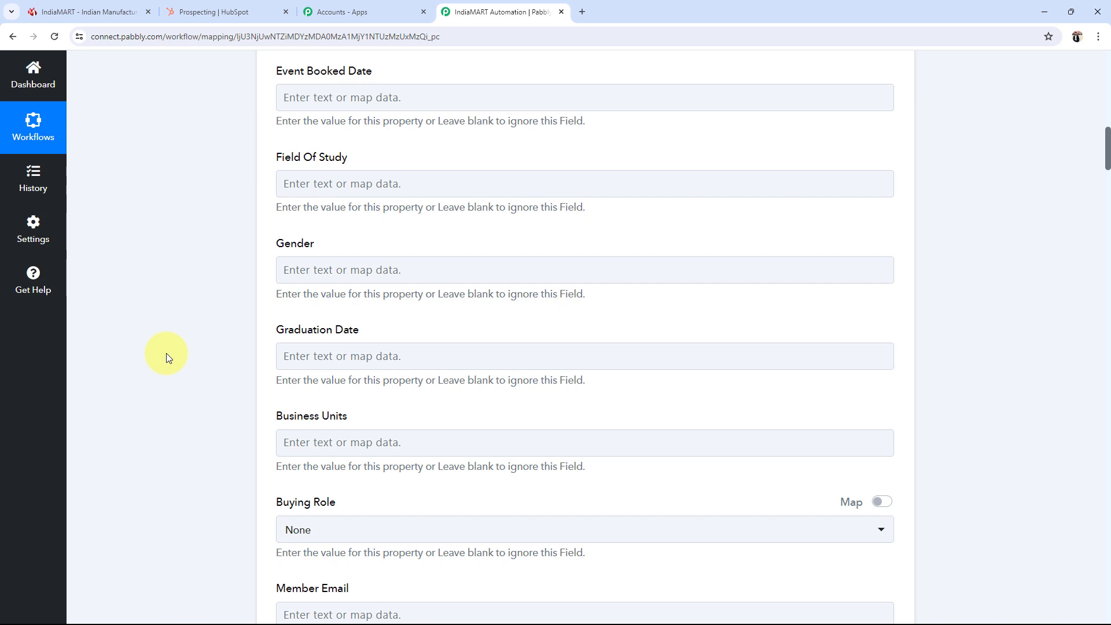
scroll(166, 357, down, 3)
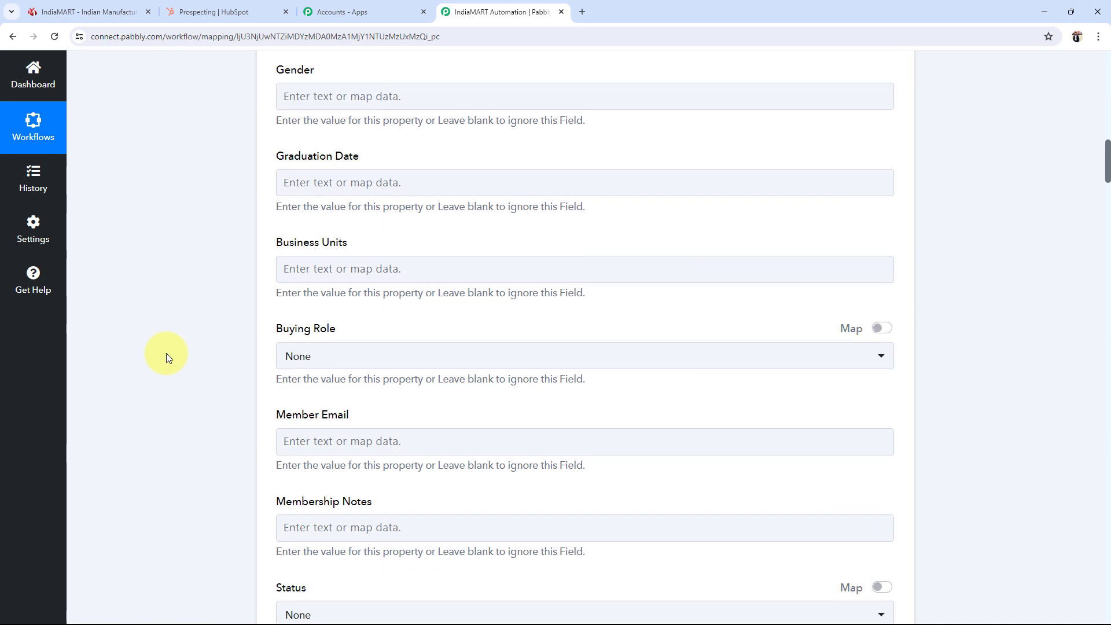
click(304, 447)
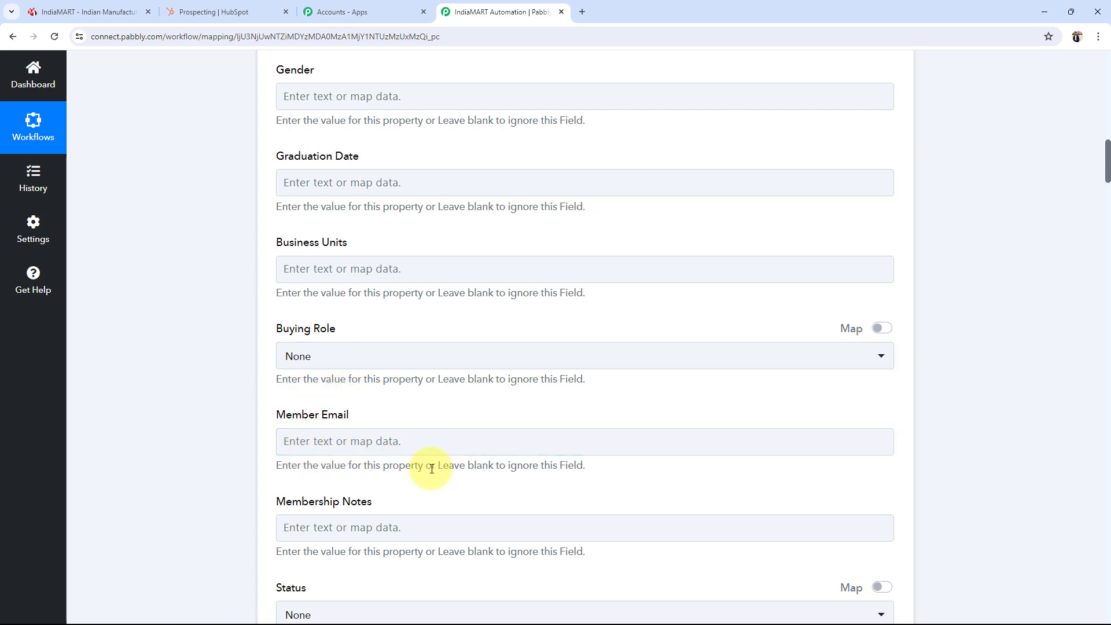
click(262, 466)
scroll(262, 466, up, 20)
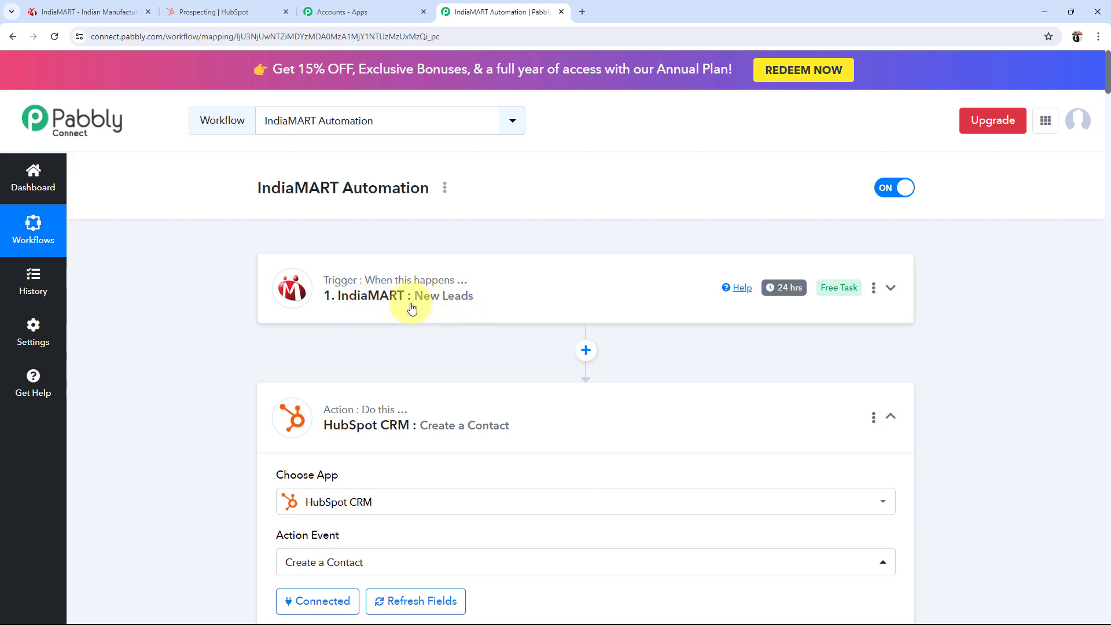
Map the Member Email field to the SENDER EMAIL value from the IndiaMART New Leads step.
scroll(136, 409, down, 15)
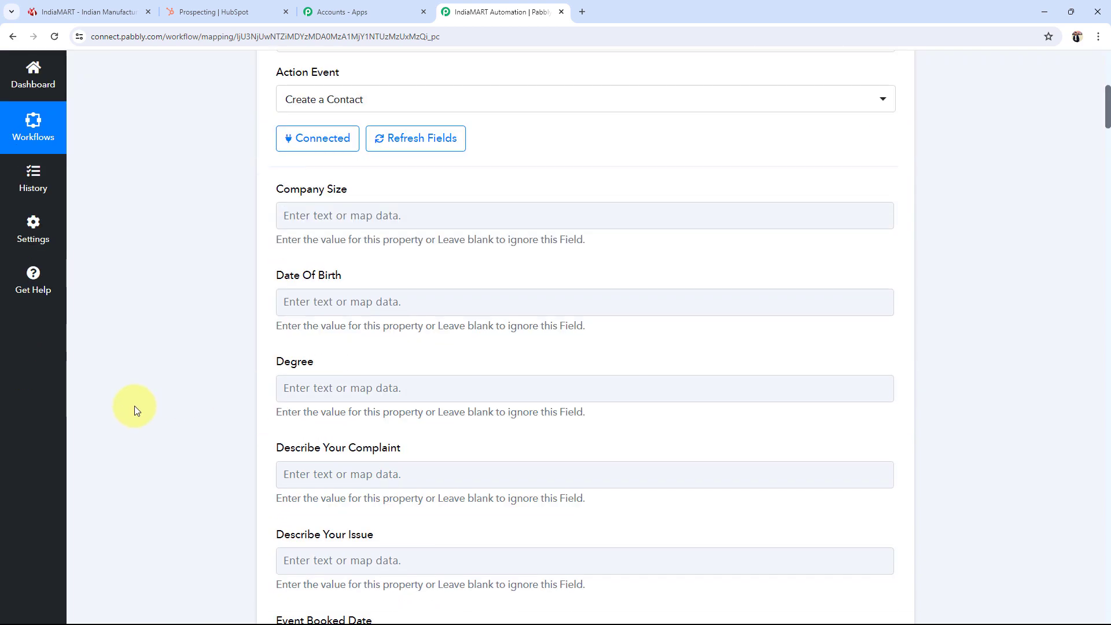
scroll(134, 407, down, 8)
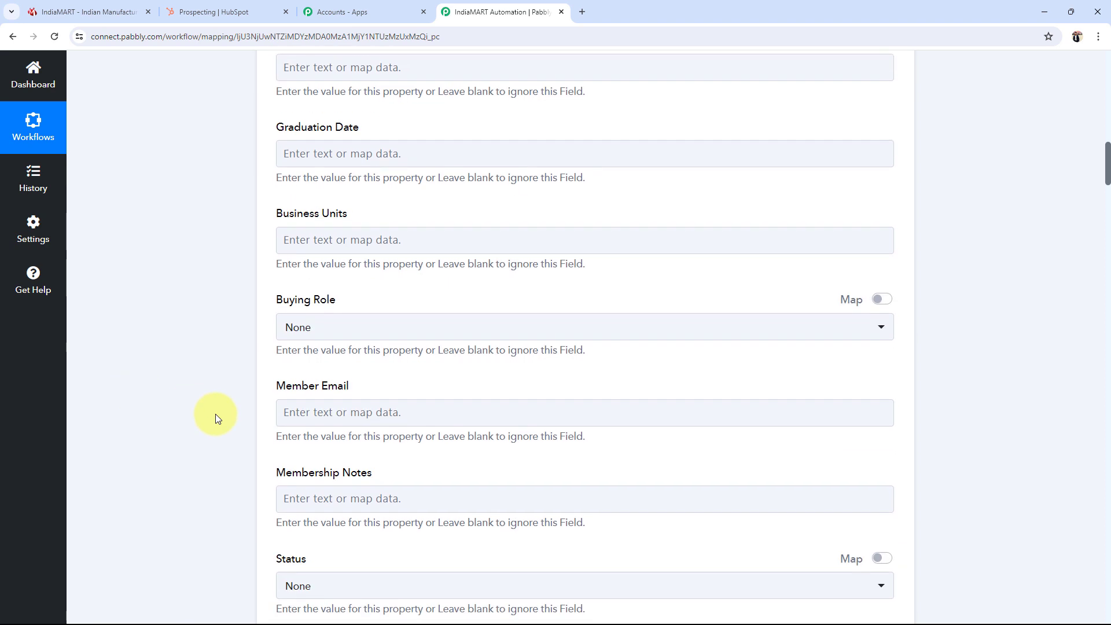
scroll(222, 408, down, 1)
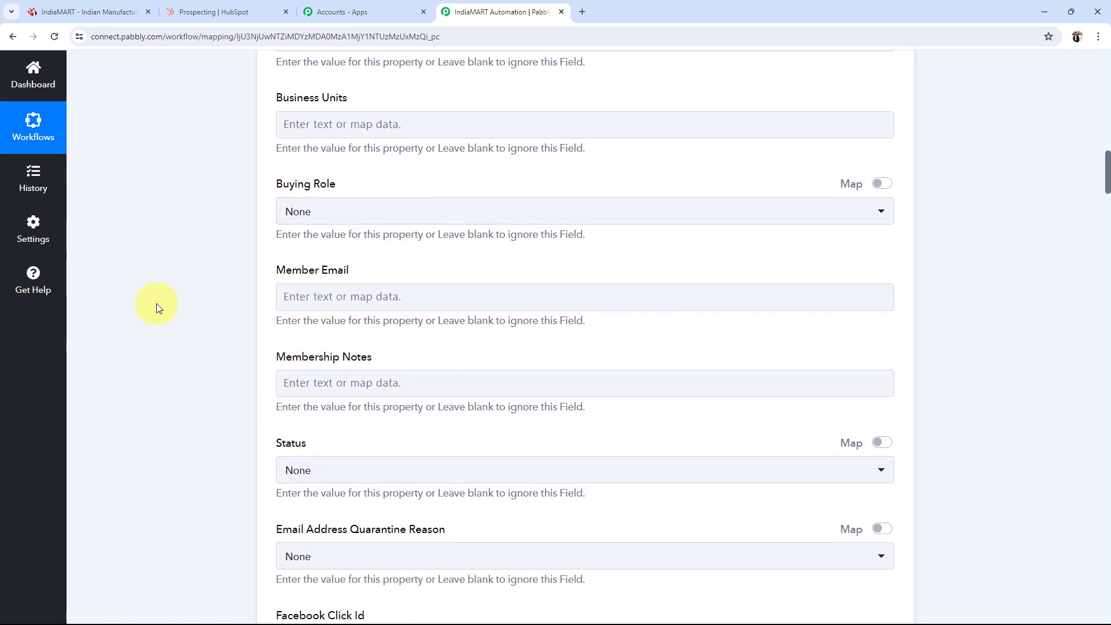
click(303, 294)
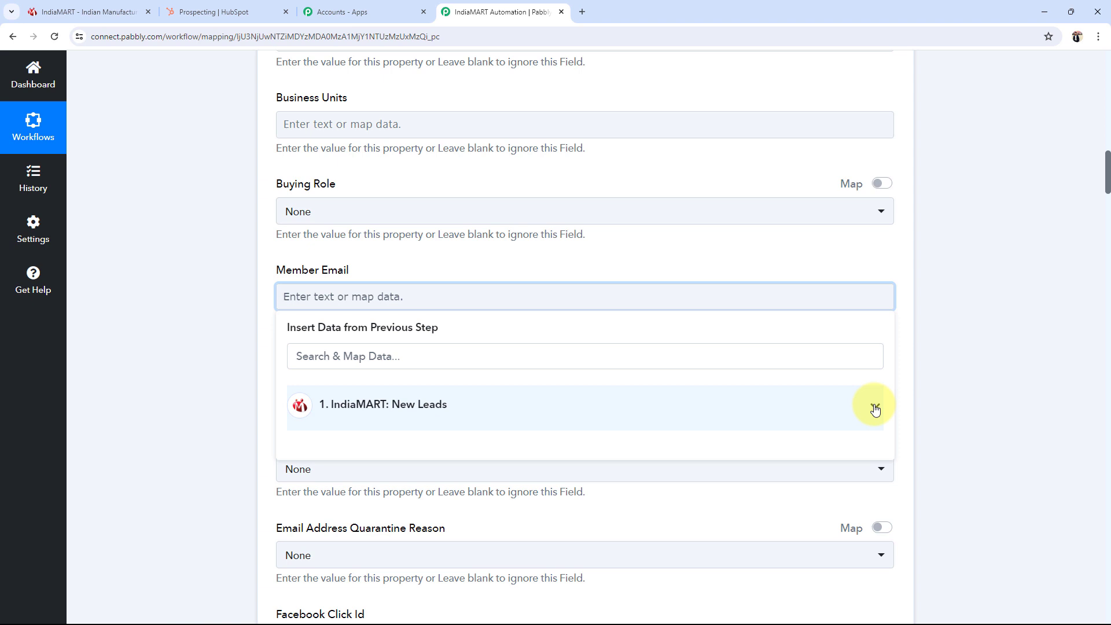
click(307, 357)
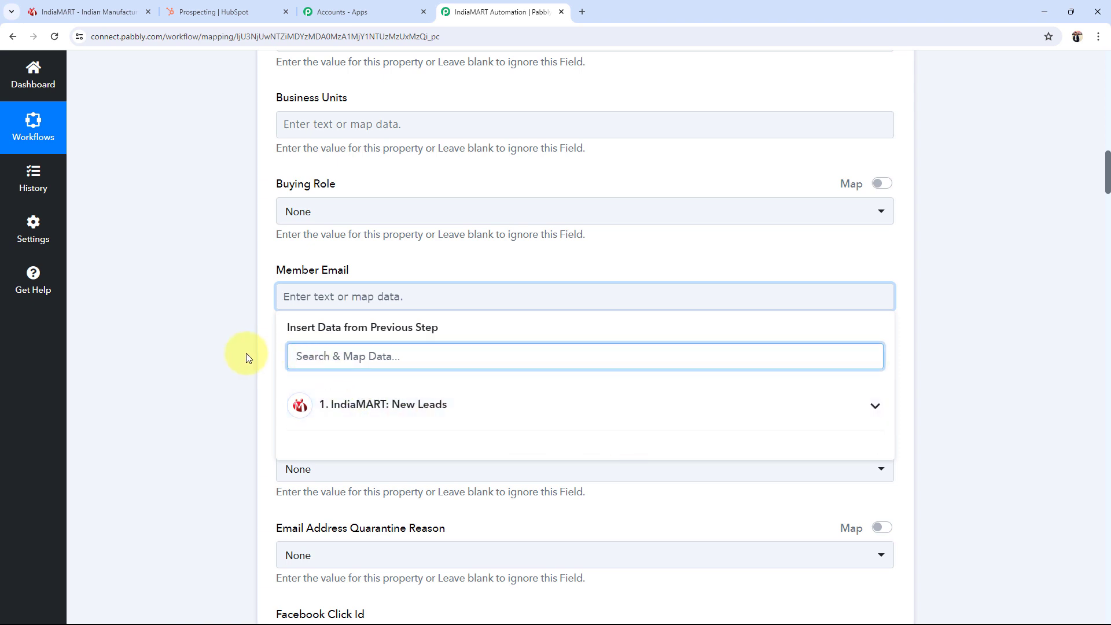
text(@)
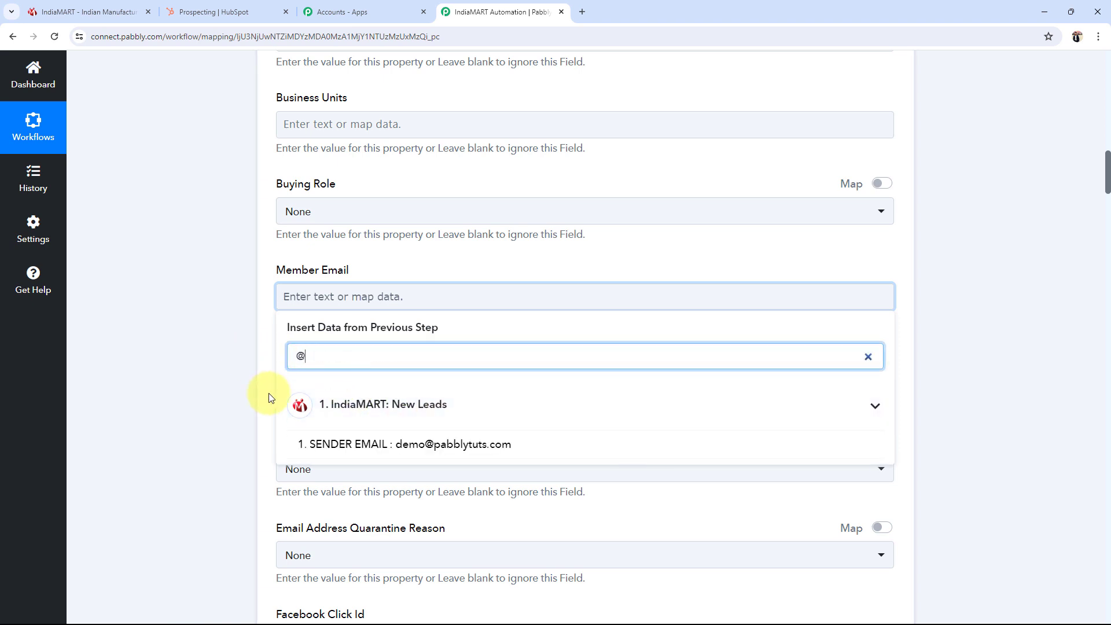
click(398, 443)
click(205, 303)
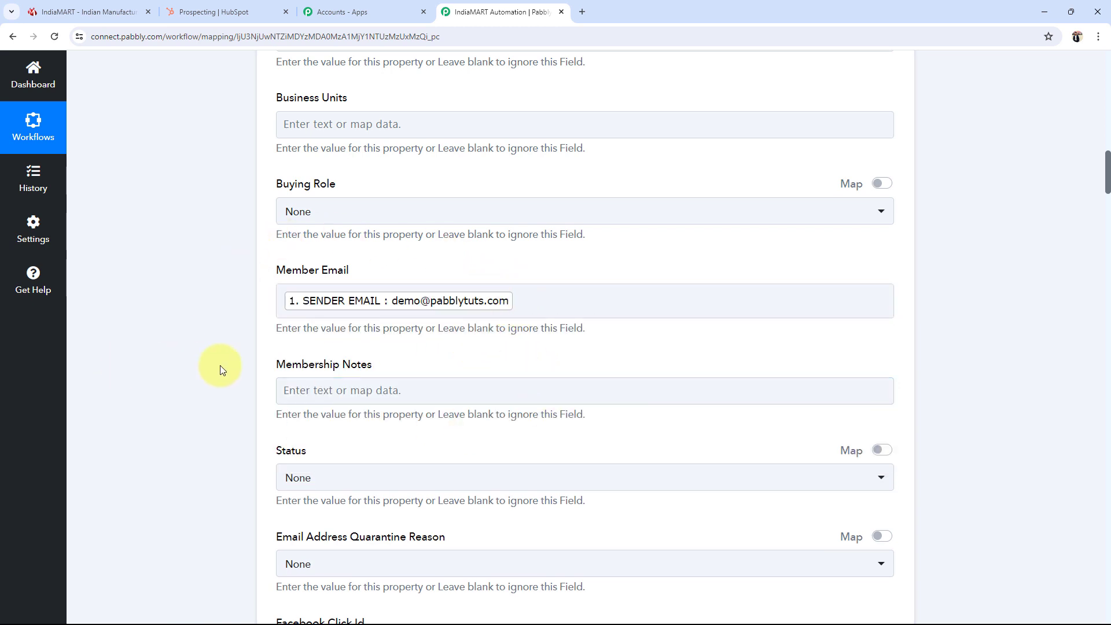
Set the contact's Status to Active and its Lead Status to New.
scroll(215, 365, down, 3)
click(298, 307)
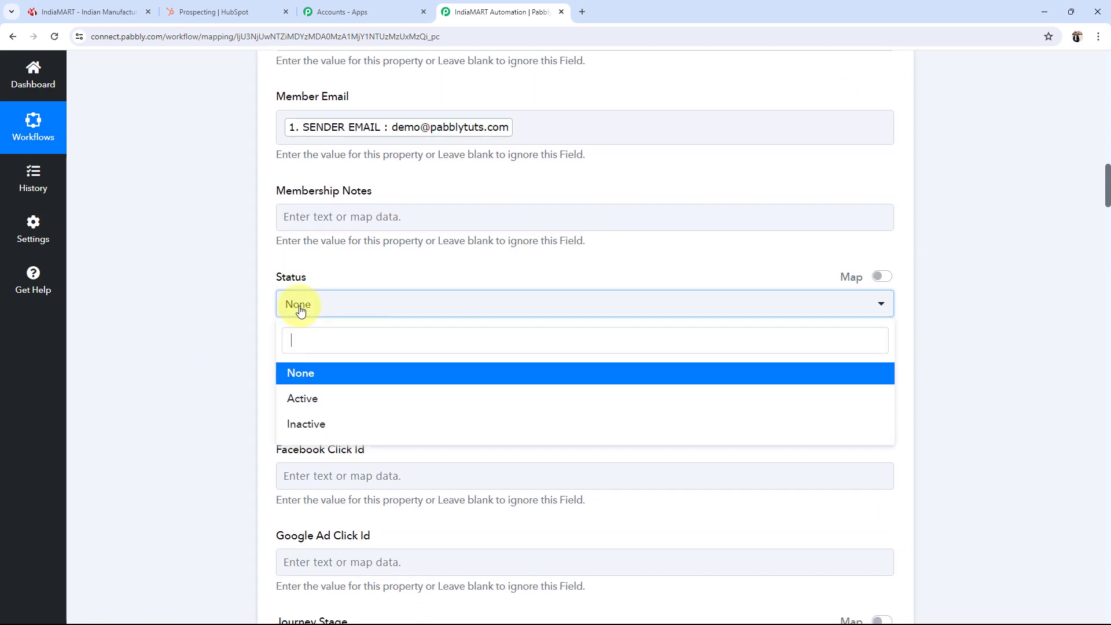
click(303, 400)
scroll(186, 376, down, 5)
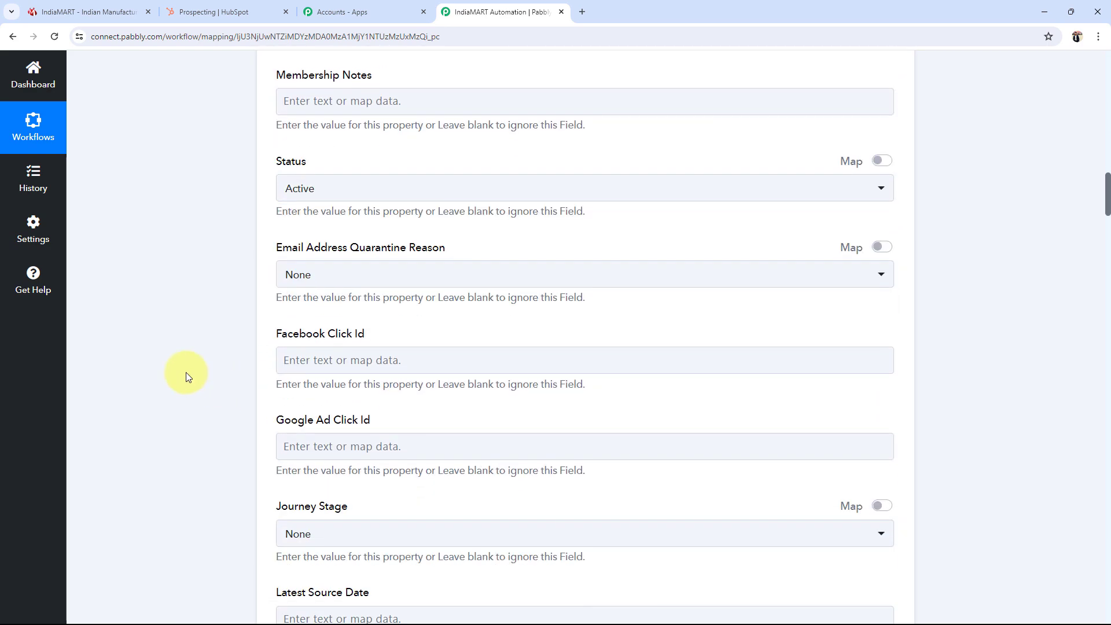
scroll(186, 375, down, 2)
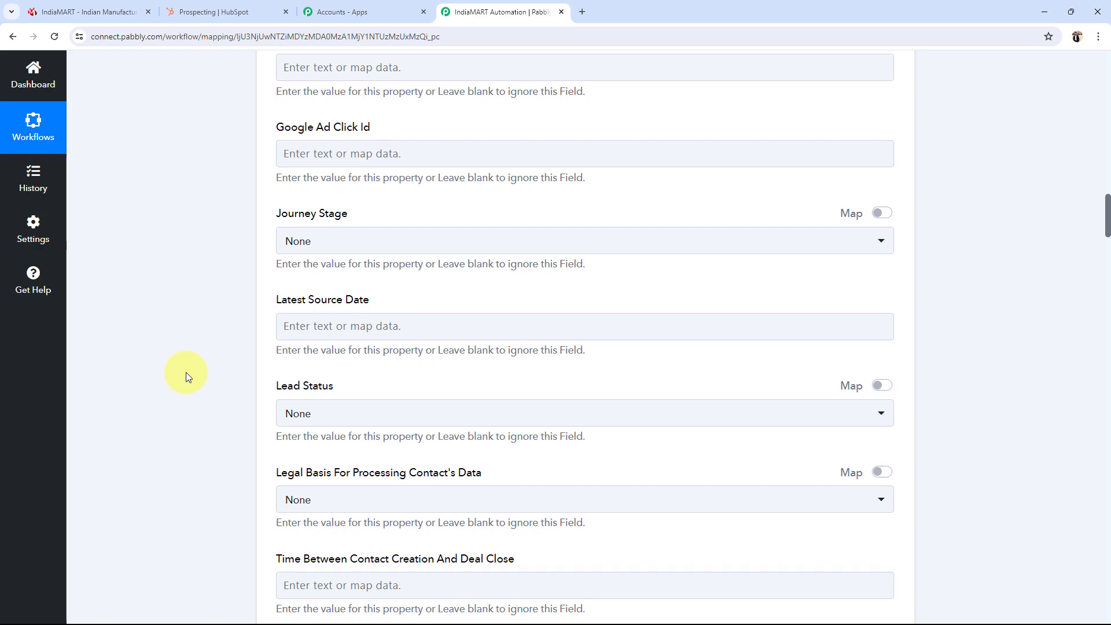
scroll(186, 375, down, 2)
click(296, 301)
click(299, 394)
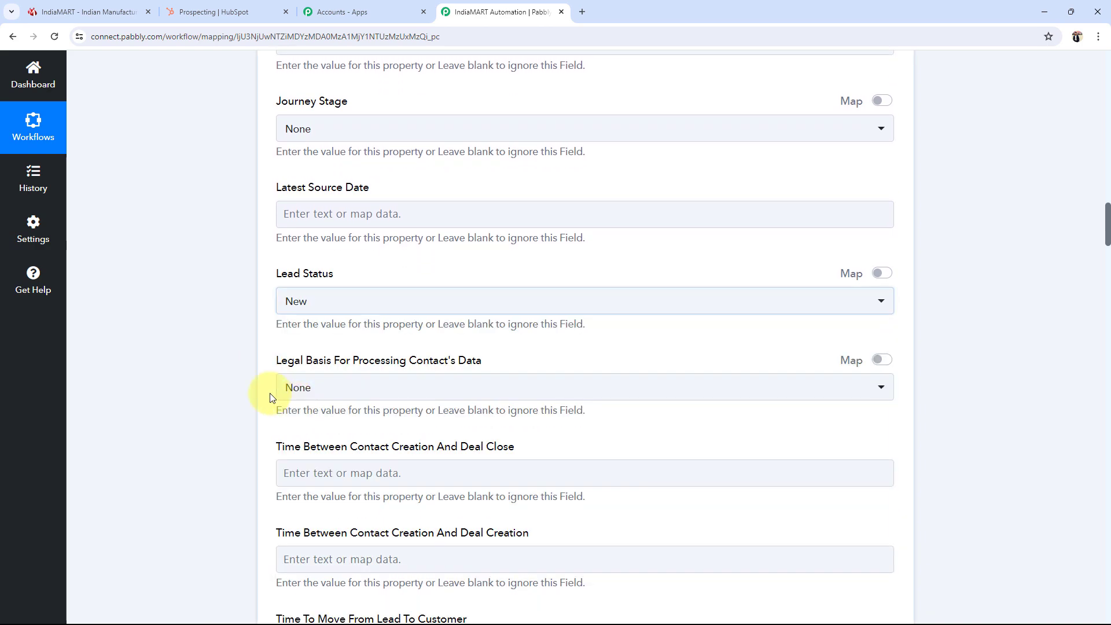
Map the WhatsApp Phone Number field to the SENDER MOBILE value from the IndiaMART New Leads step.
scroll(196, 380, down, 3)
scroll(196, 380, down, 4)
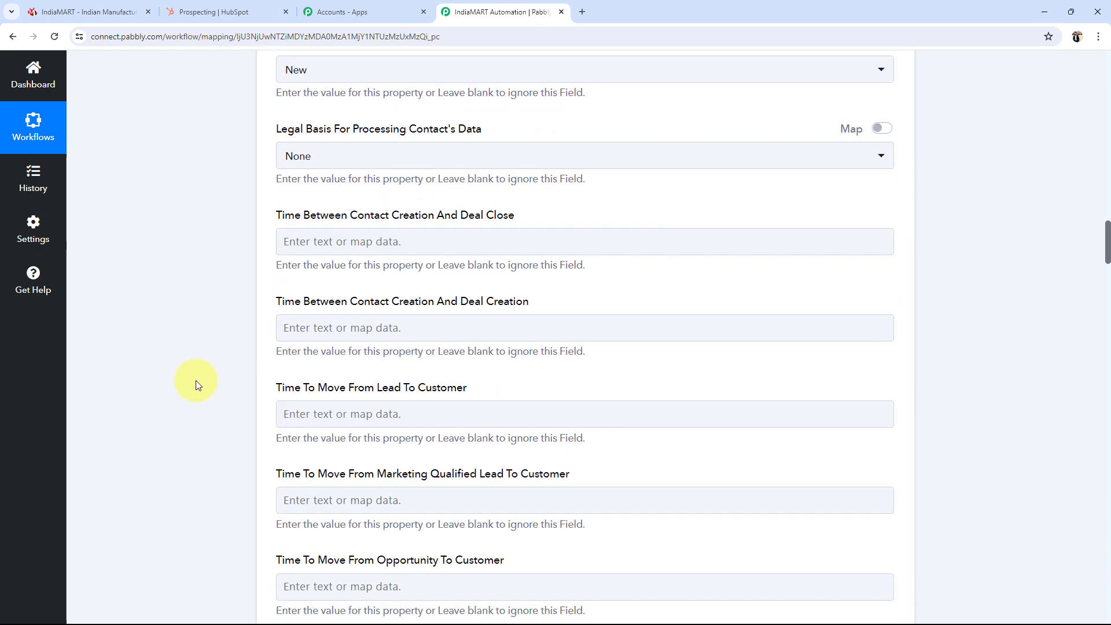
scroll(195, 380, down, 2)
scroll(195, 380, down, 7)
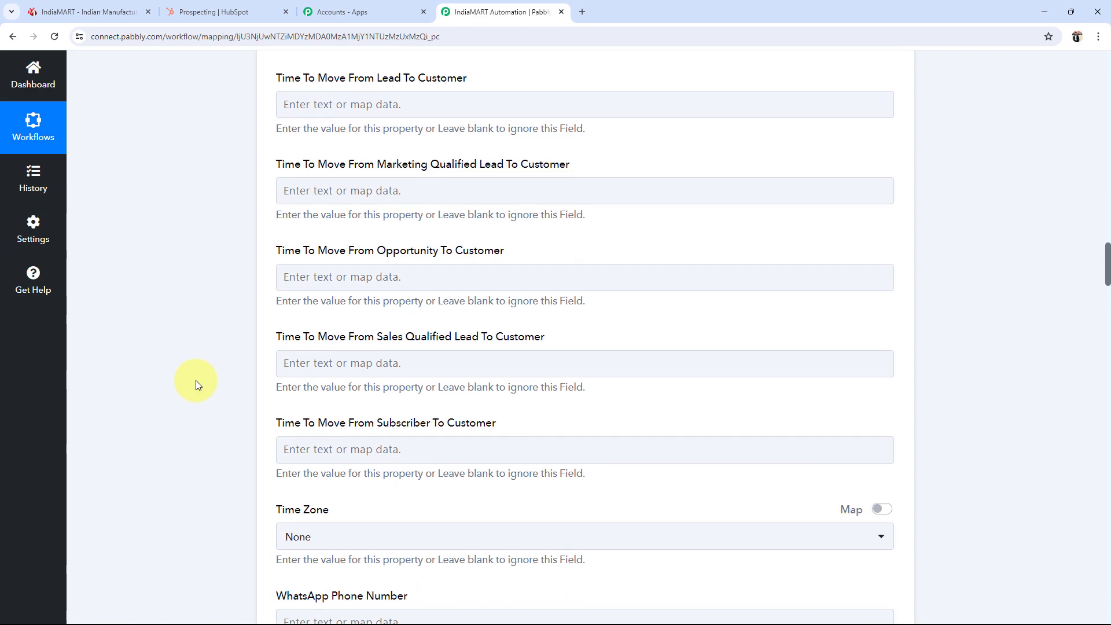
scroll(164, 345, down, 1)
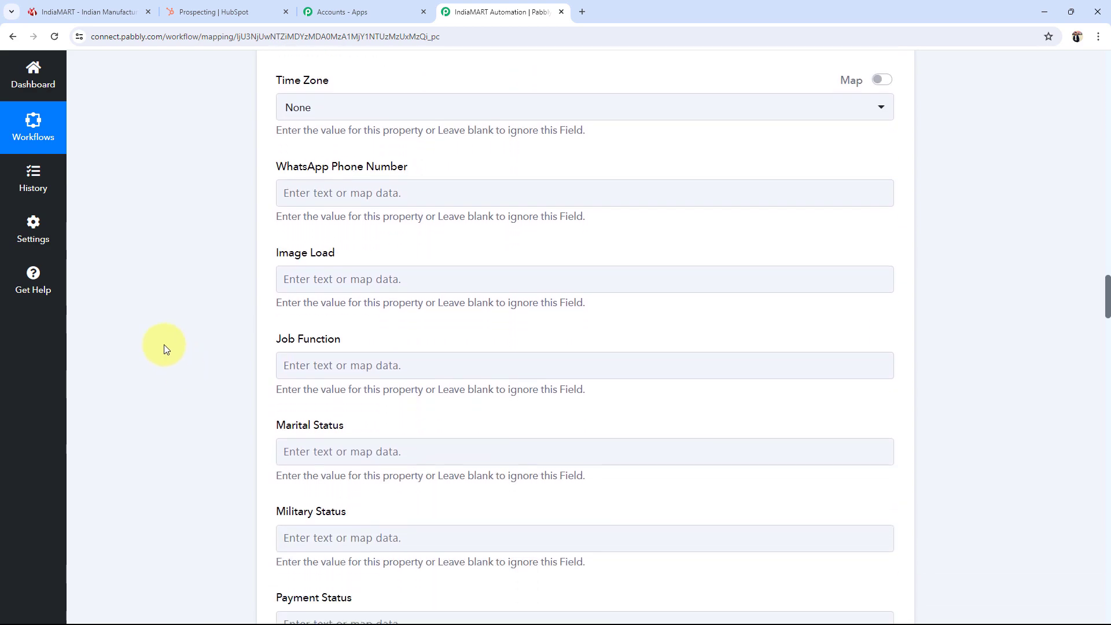
click(355, 179)
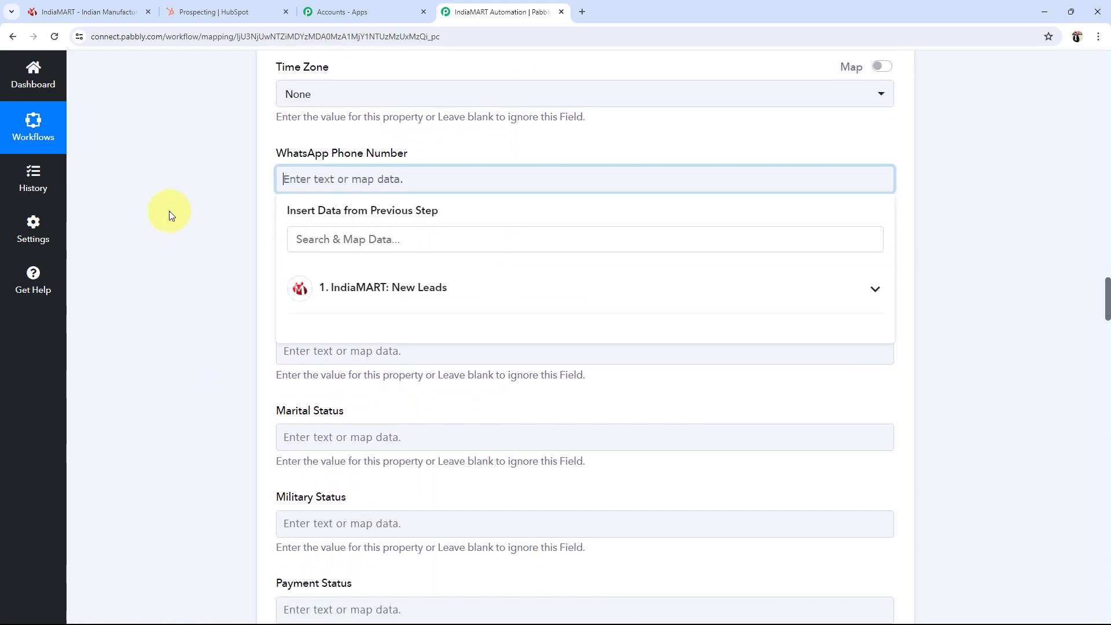
click(304, 245)
text(7)
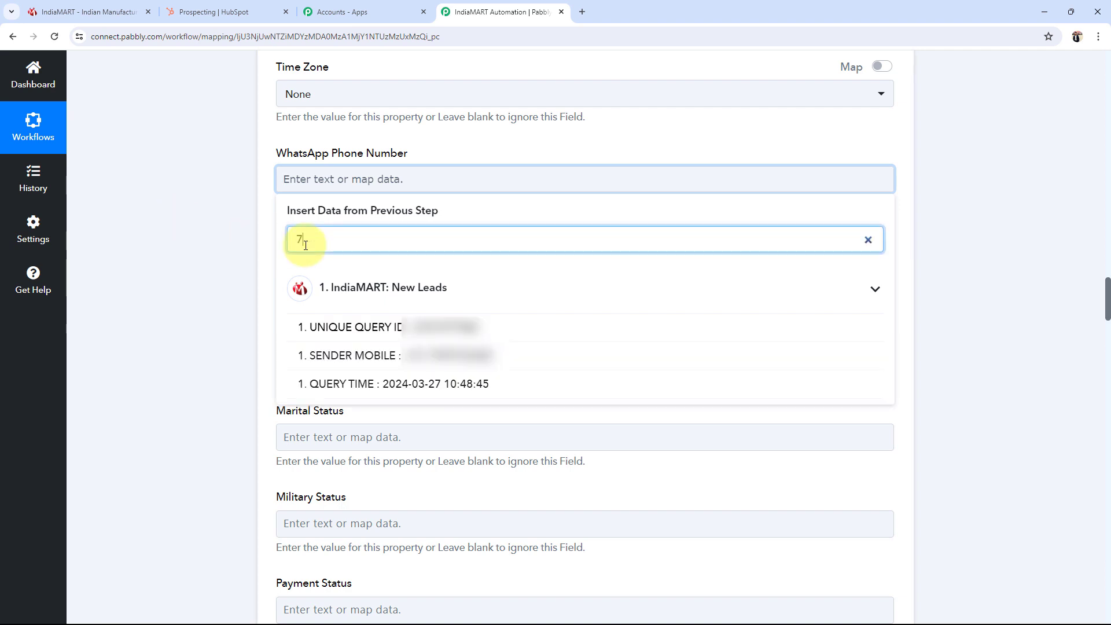
text(99)
click(333, 384)
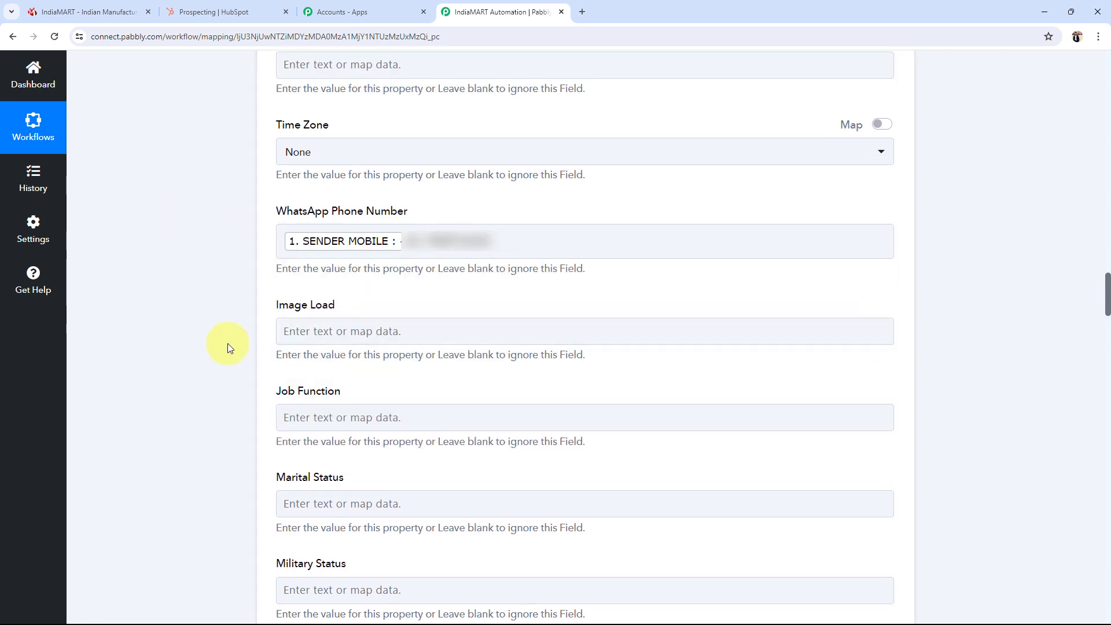
Search the IndiaMART lead data for "name" from the First Name field and check how the sender's name is supplied.
scroll(144, 426, down, 5)
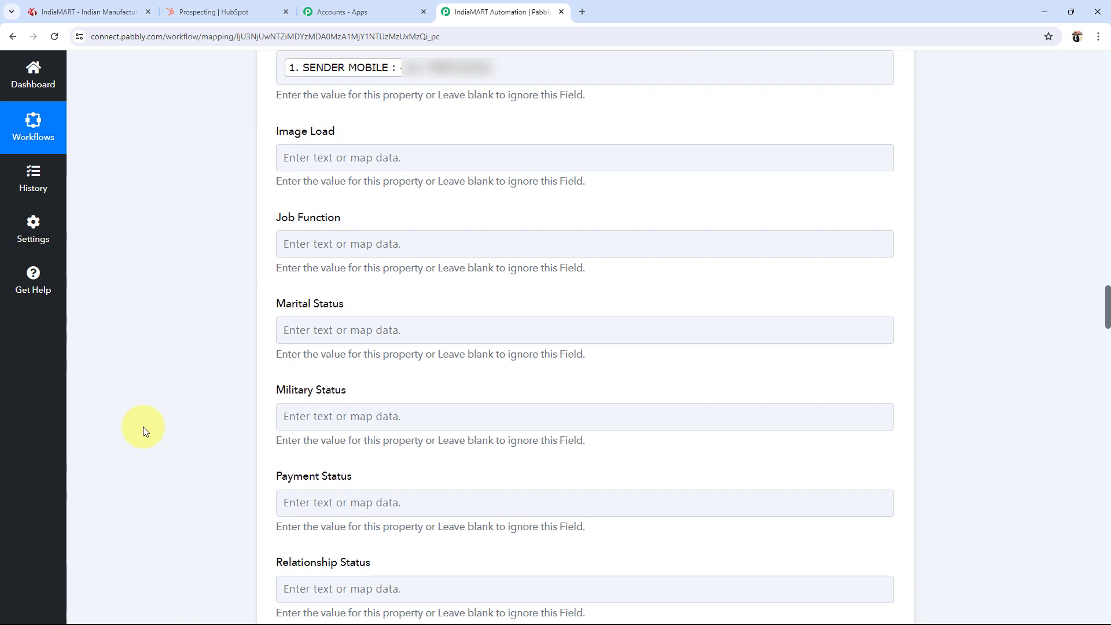
scroll(143, 426, down, 5)
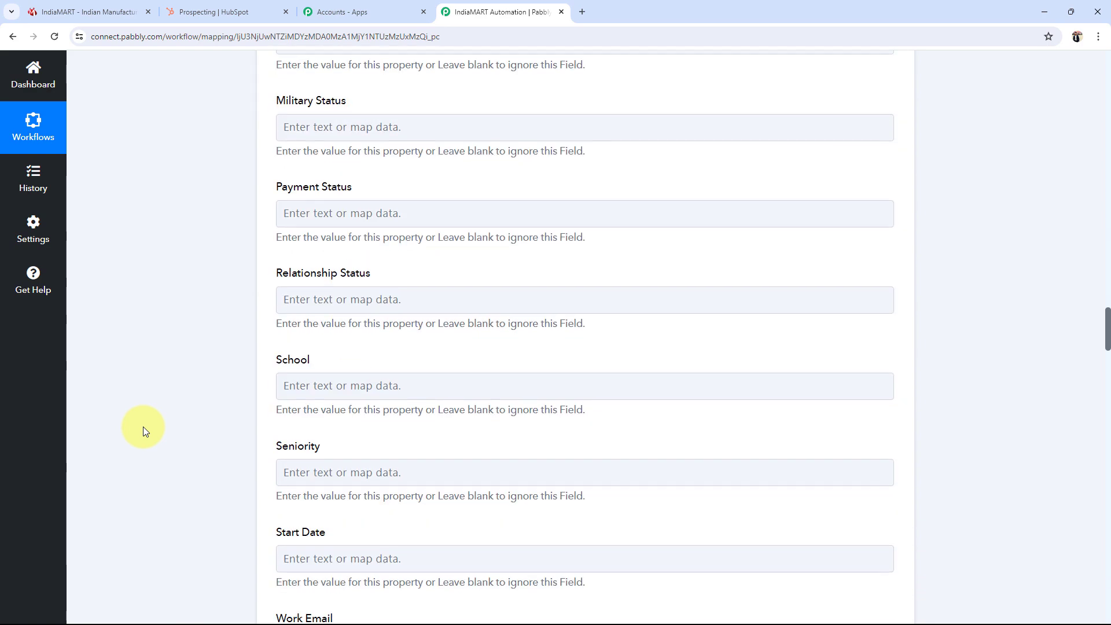
scroll(144, 425, down, 6)
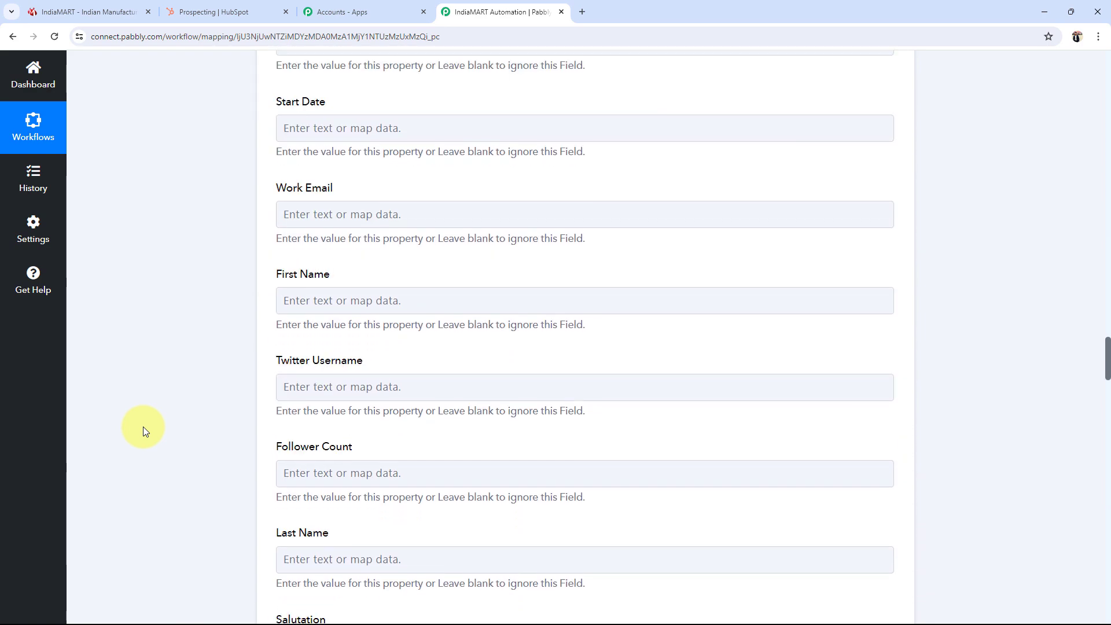
scroll(143, 426, down, 1)
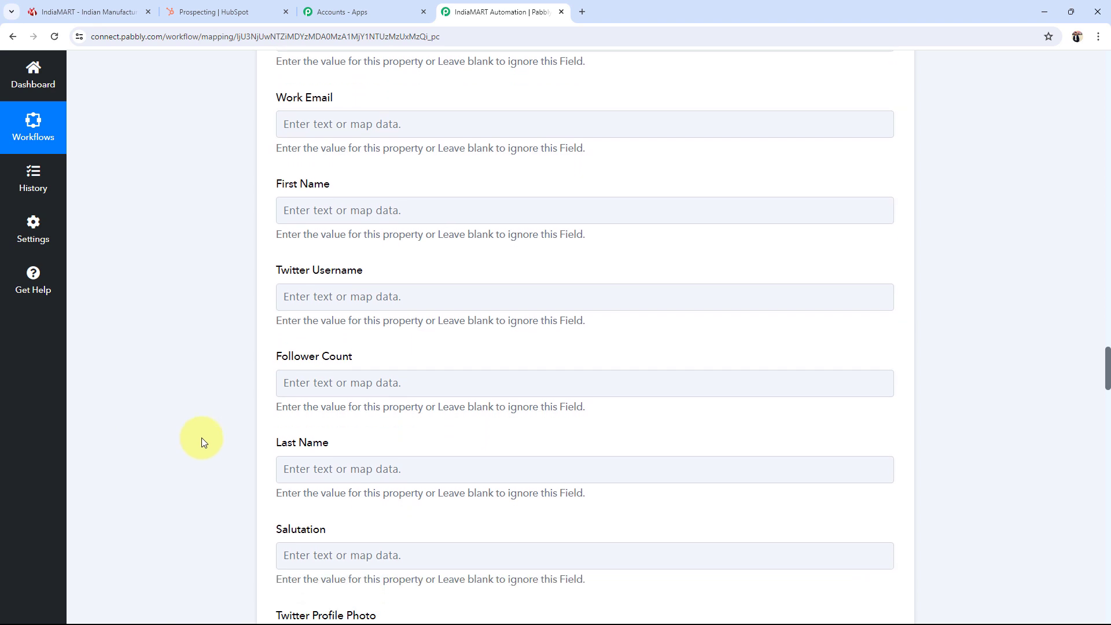
click(304, 210)
click(346, 282)
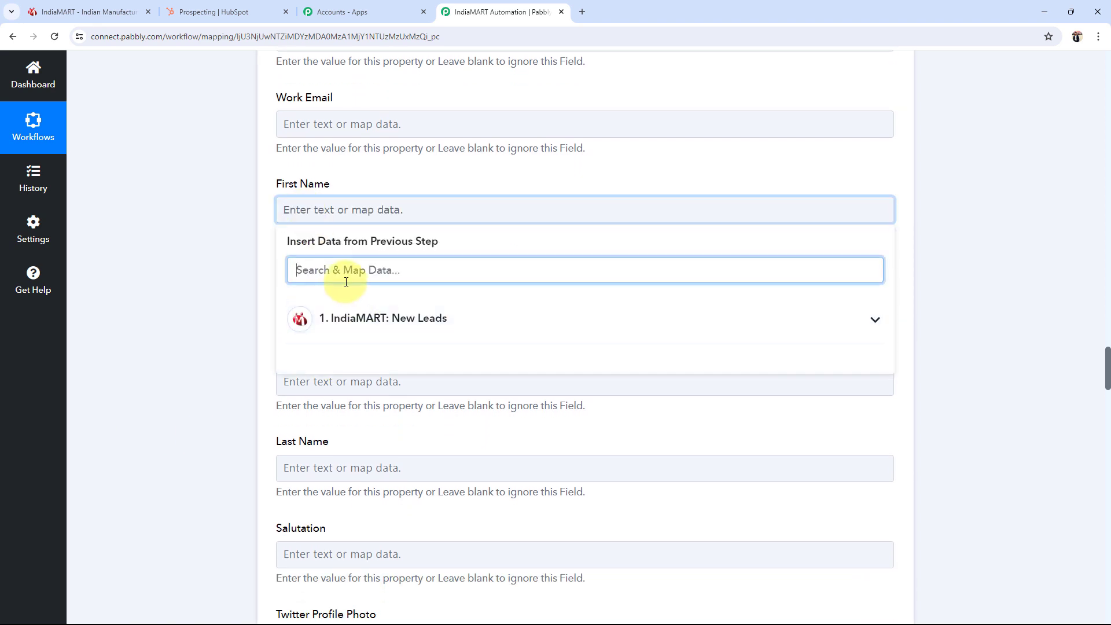
text(de)
key(BackSpace)
key(BackSpace)
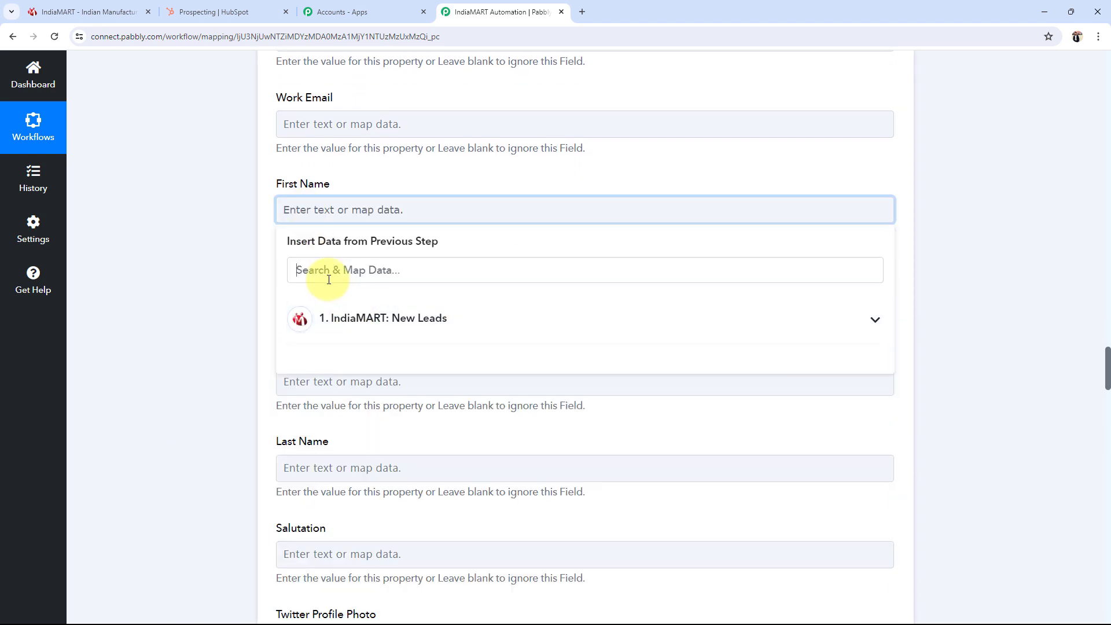
text(name)
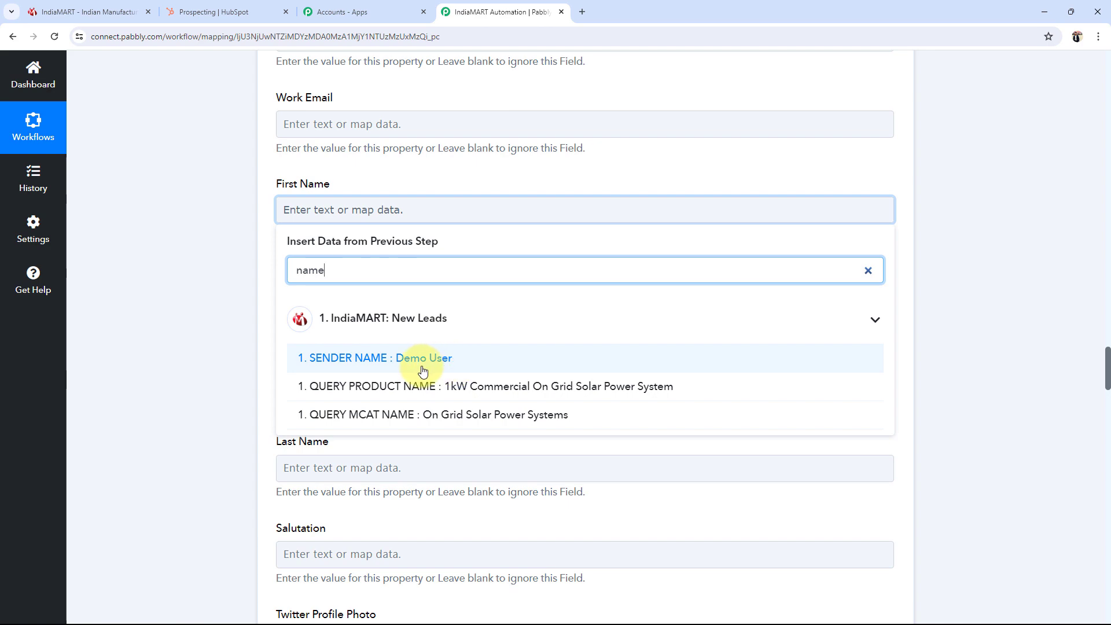
click(167, 294)
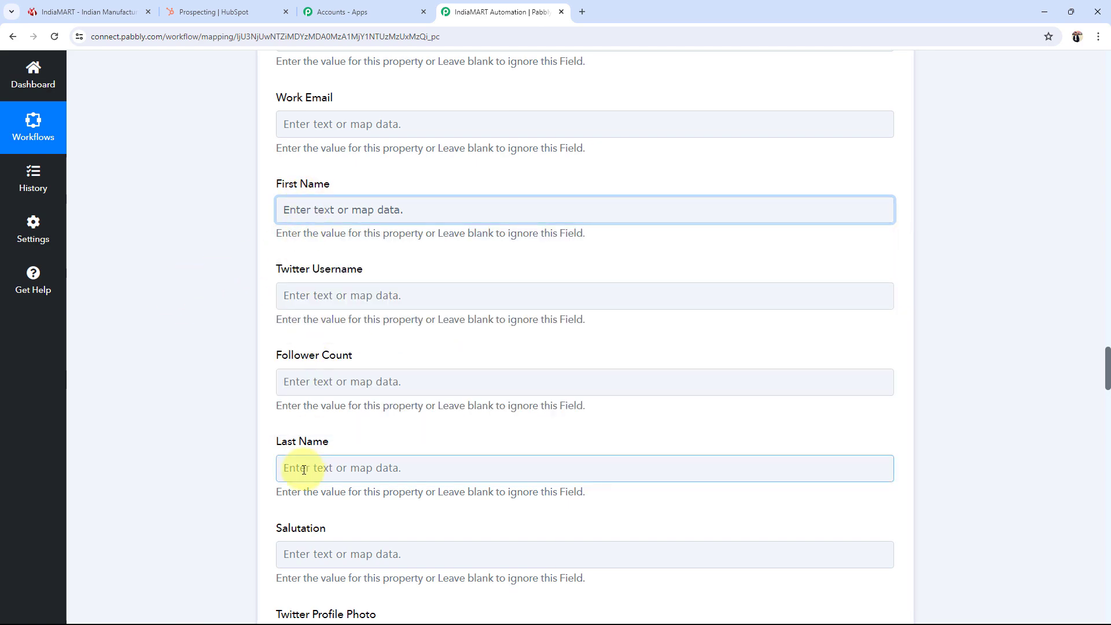
Add a new action step between the IndiaMART New Leads trigger and the HubSpot CRM action.
scroll(119, 395, down, 1)
scroll(94, 303, up, 9)
scroll(95, 303, up, 20)
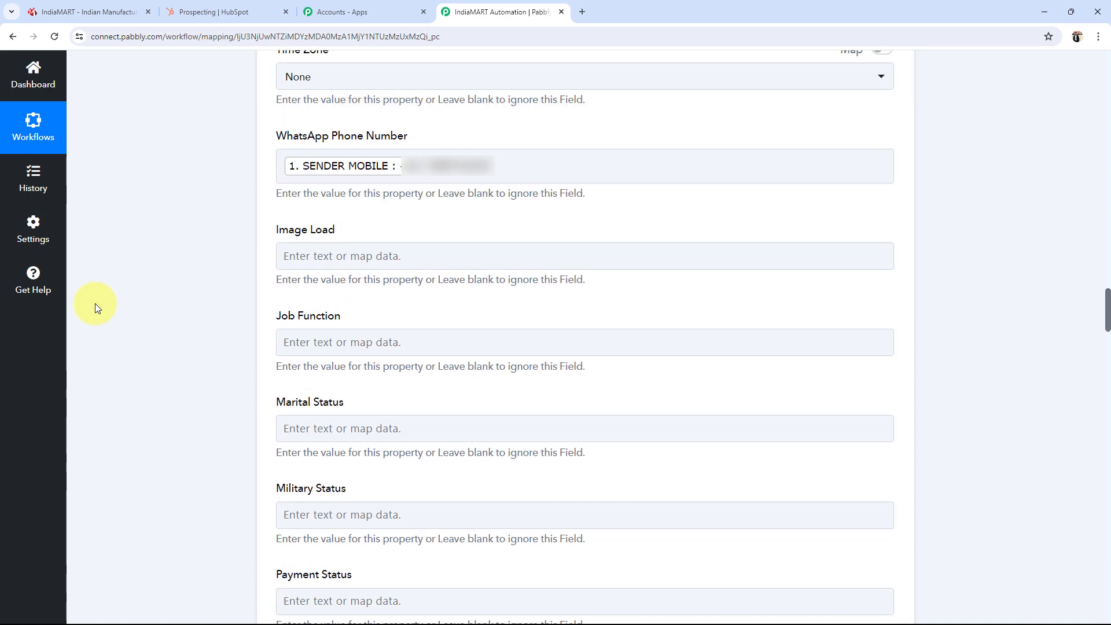
scroll(95, 297, up, 15)
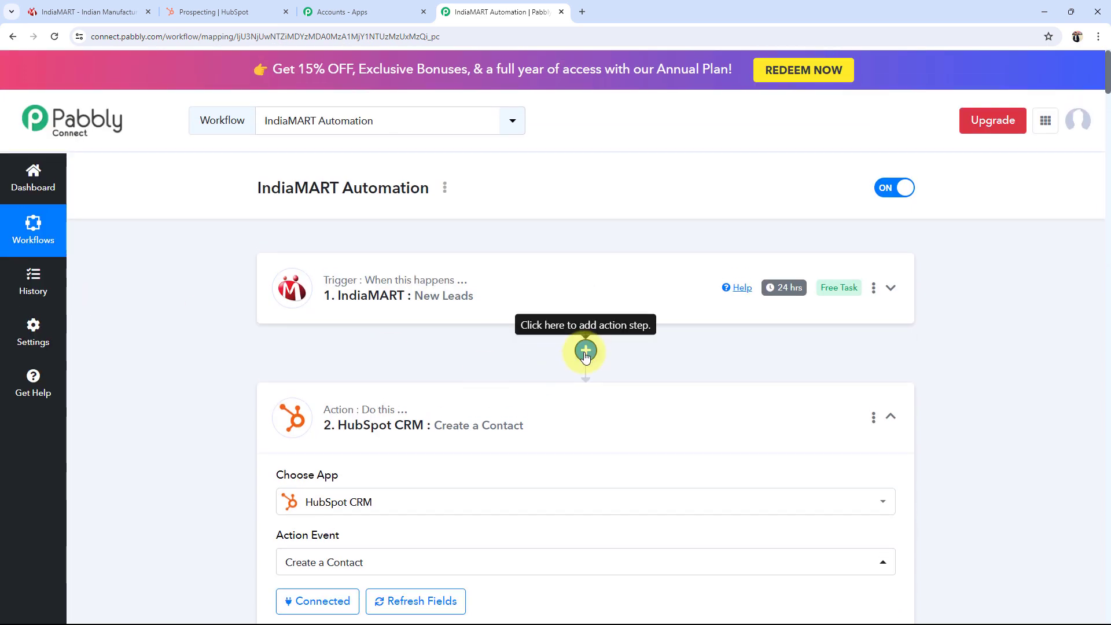
click(585, 351)
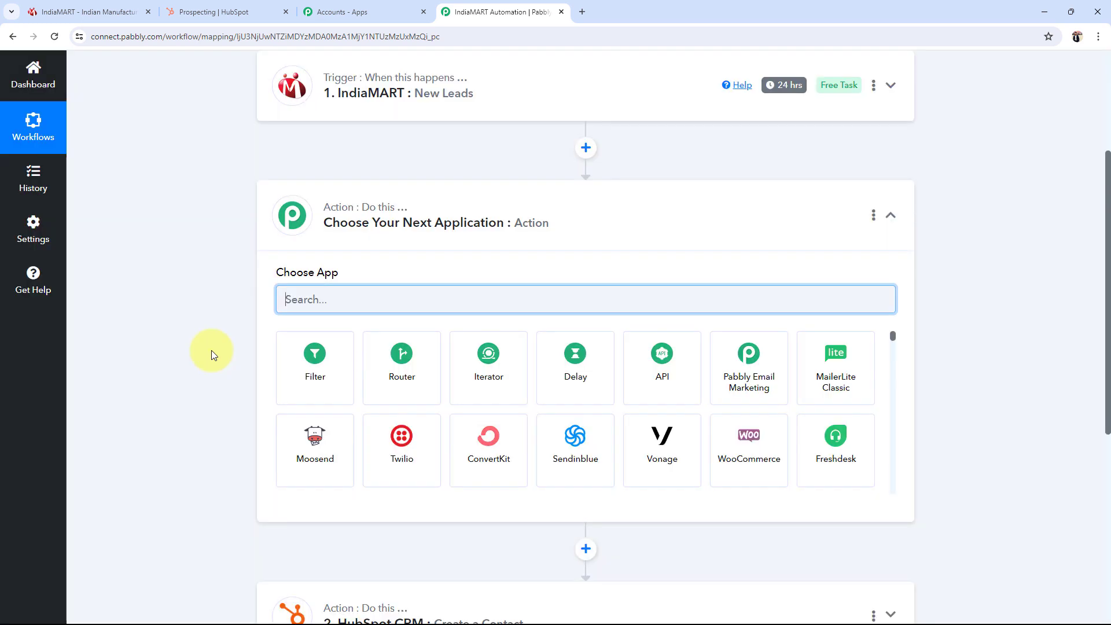
Set the new action step to Text Formatter by Pabbly with the Split Text event and connect it.
text(text)
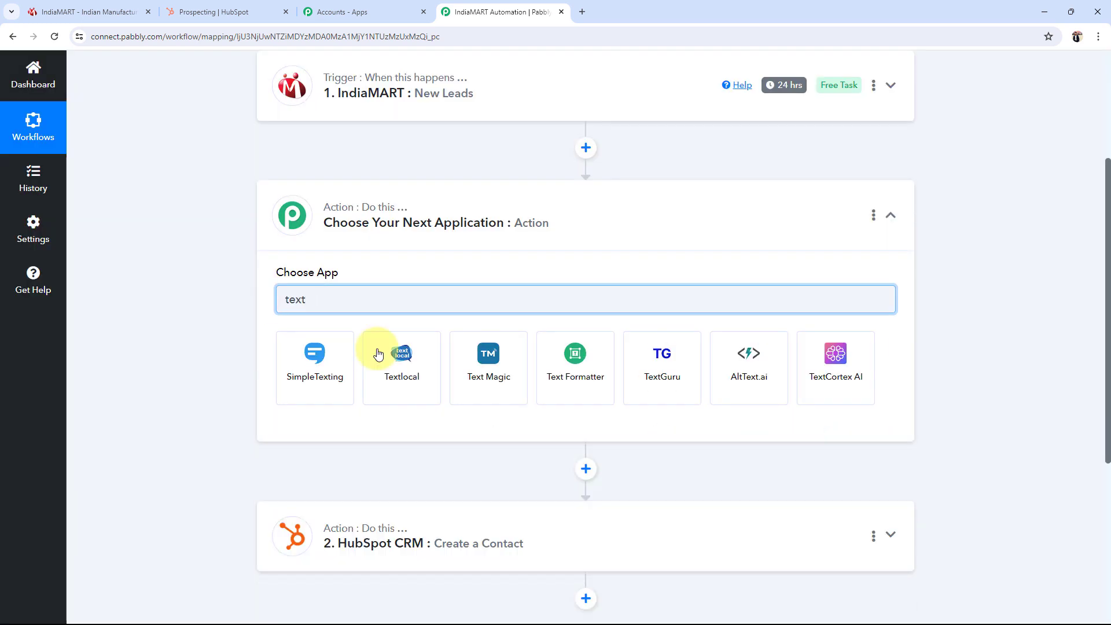
click(575, 362)
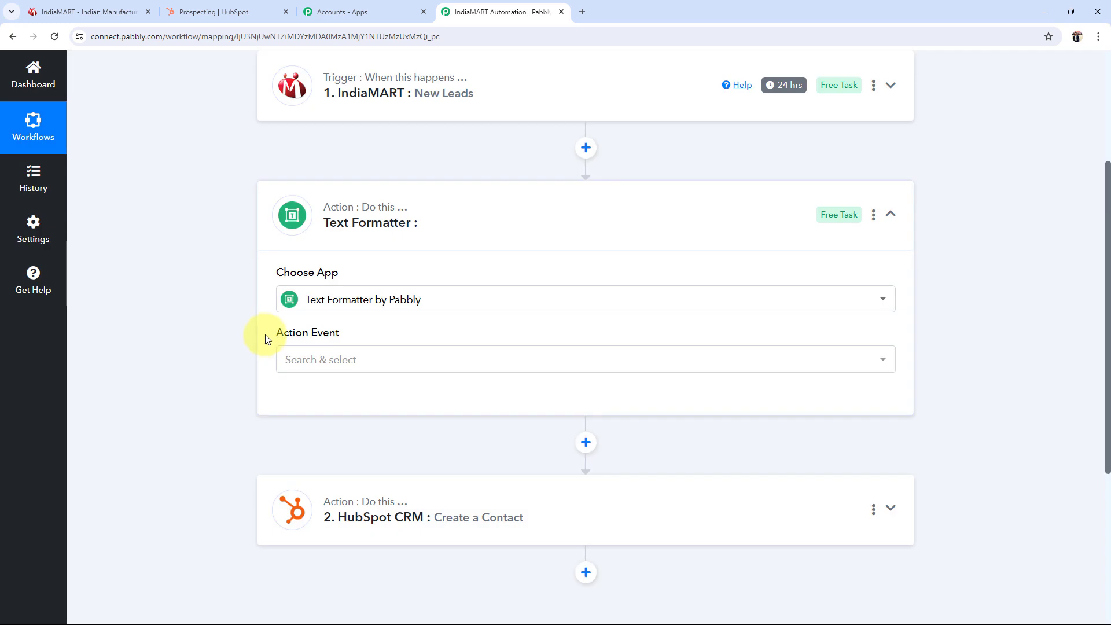
click(313, 359)
click(315, 324)
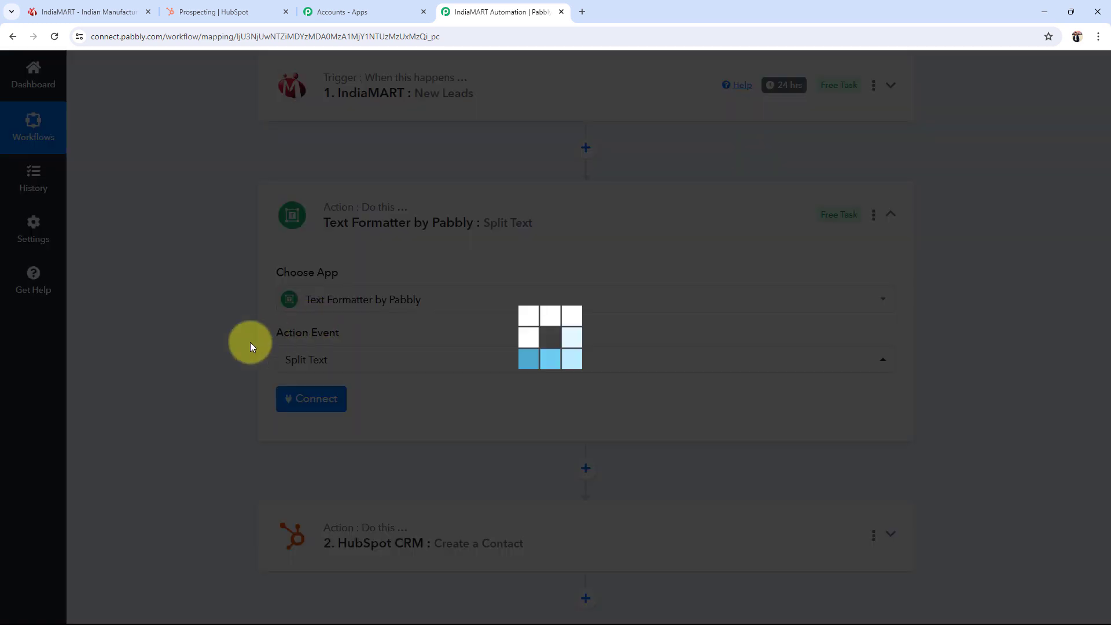
click(314, 400)
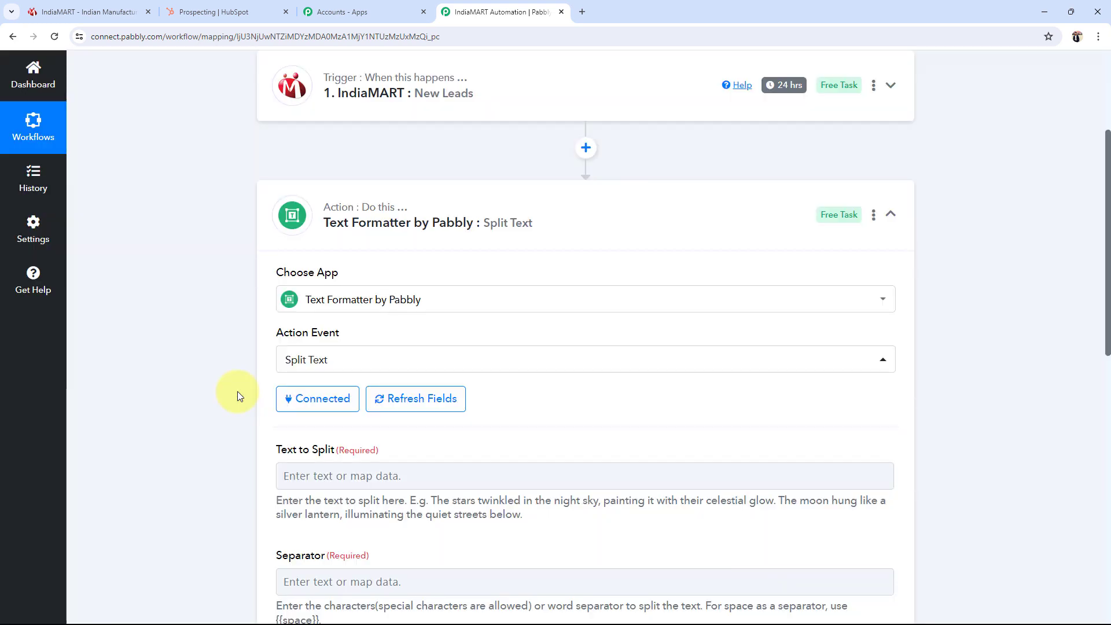
Map the Text to Split field to the SENDER NAME value from the IndiaMART New Leads step.
scroll(237, 396, down, 4)
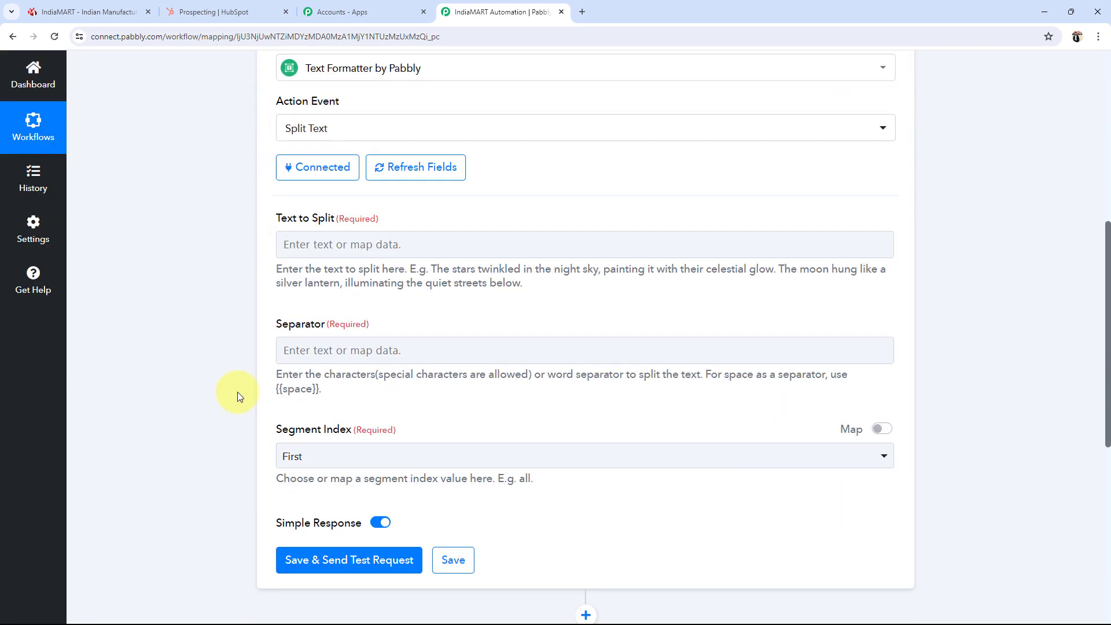
click(293, 243)
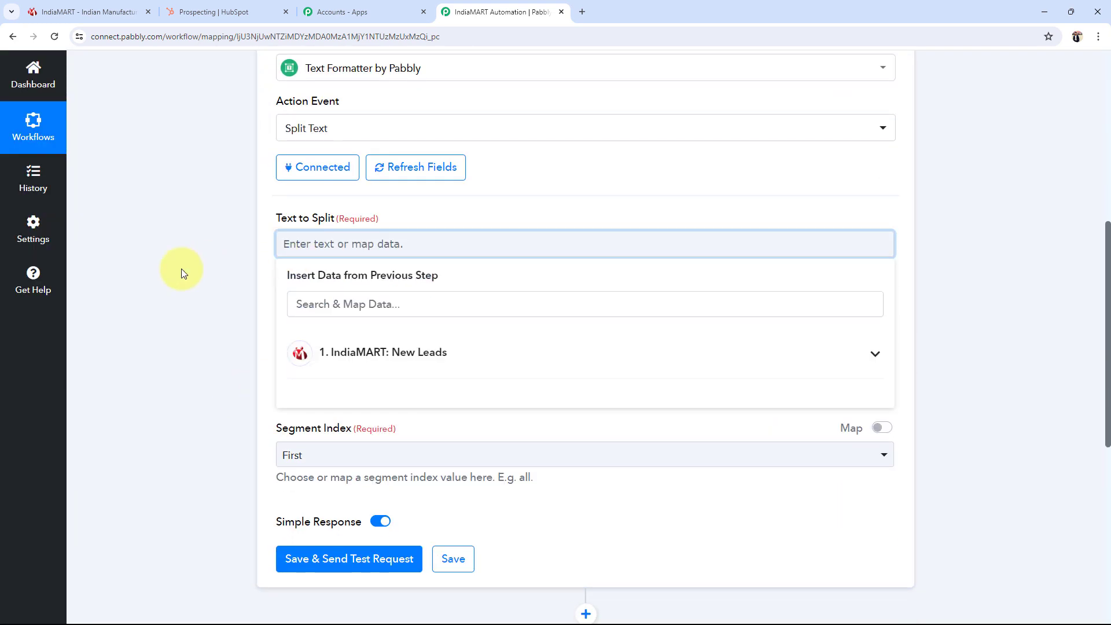
click(307, 300)
text(demo)
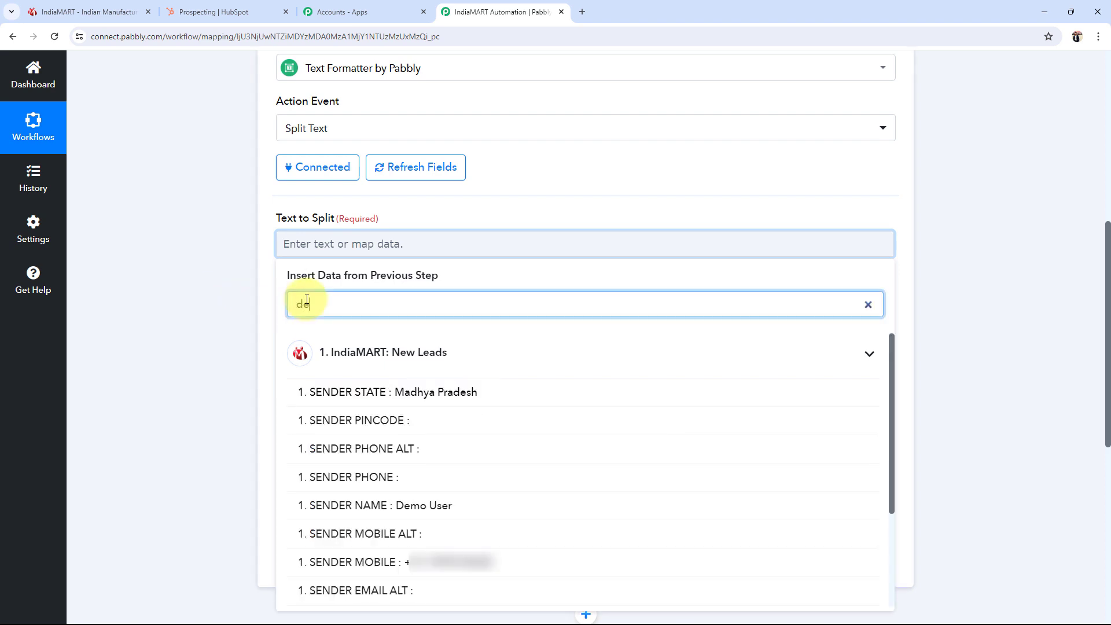
click(372, 389)
click(239, 331)
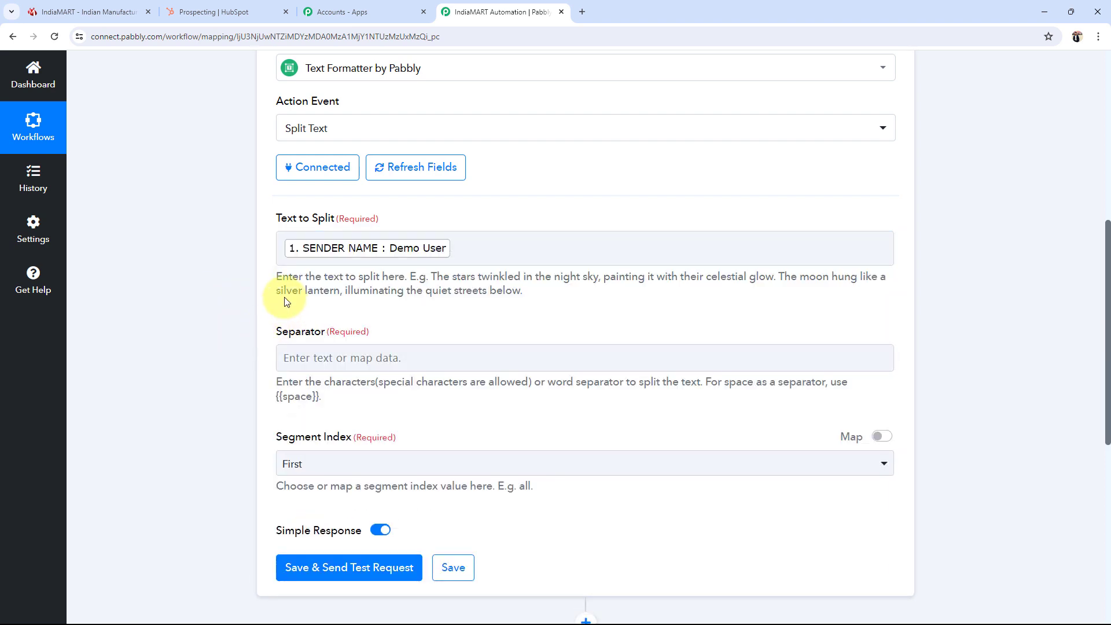
Set the Separator to {{space}} and the Segment Index to All, and save the Split Text step with a test request.
scroll(226, 360, down, 1)
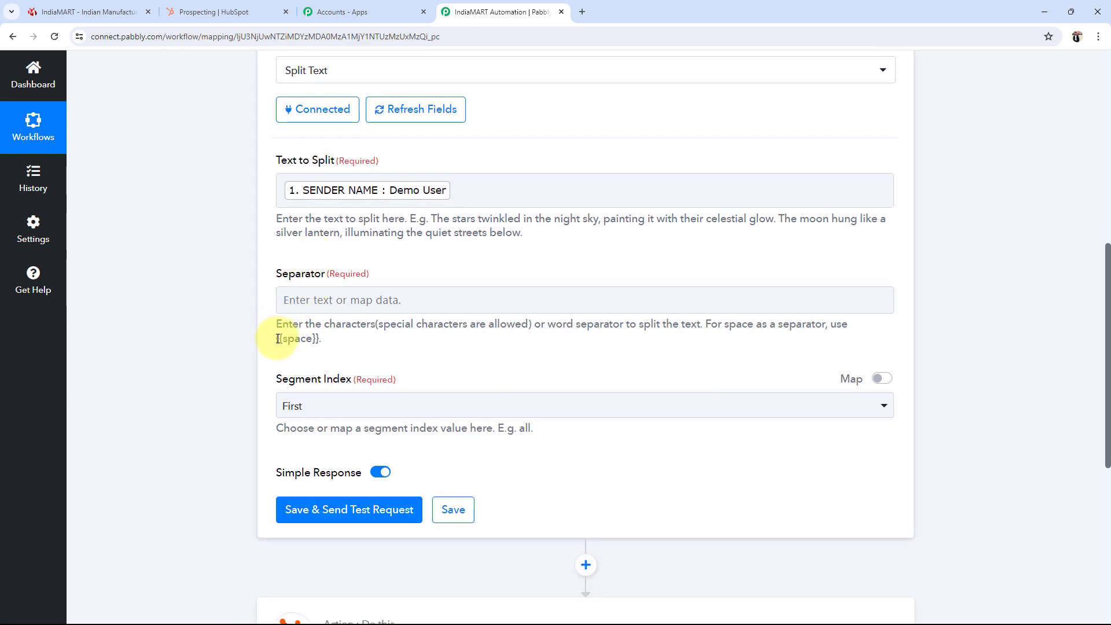
drag(278, 339, 312, 340)
click(281, 308)
text({{space}})
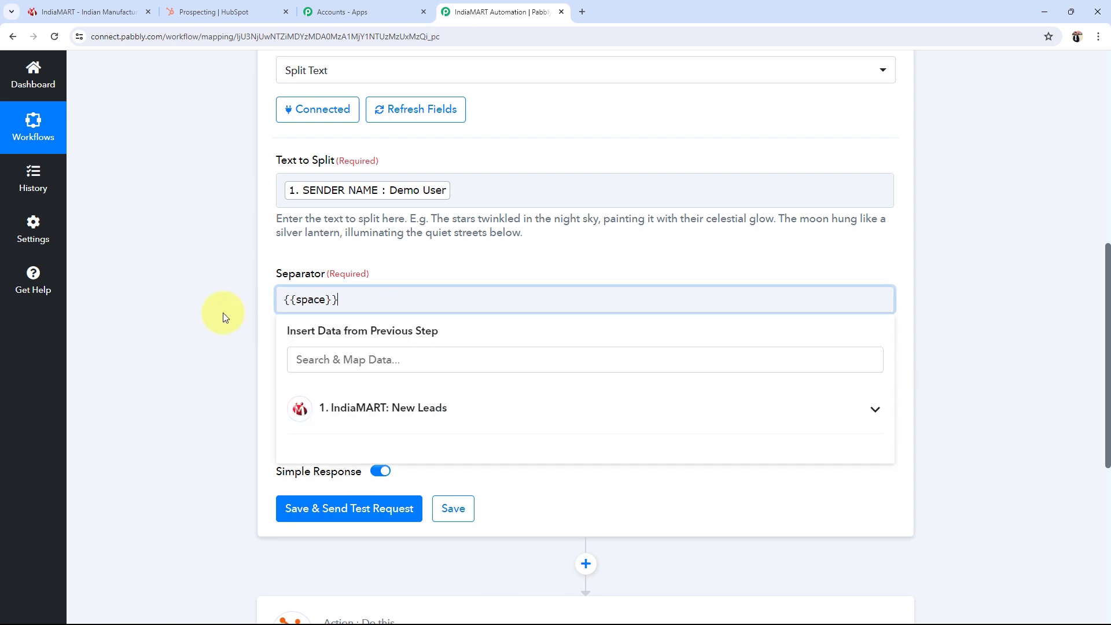
click(292, 404)
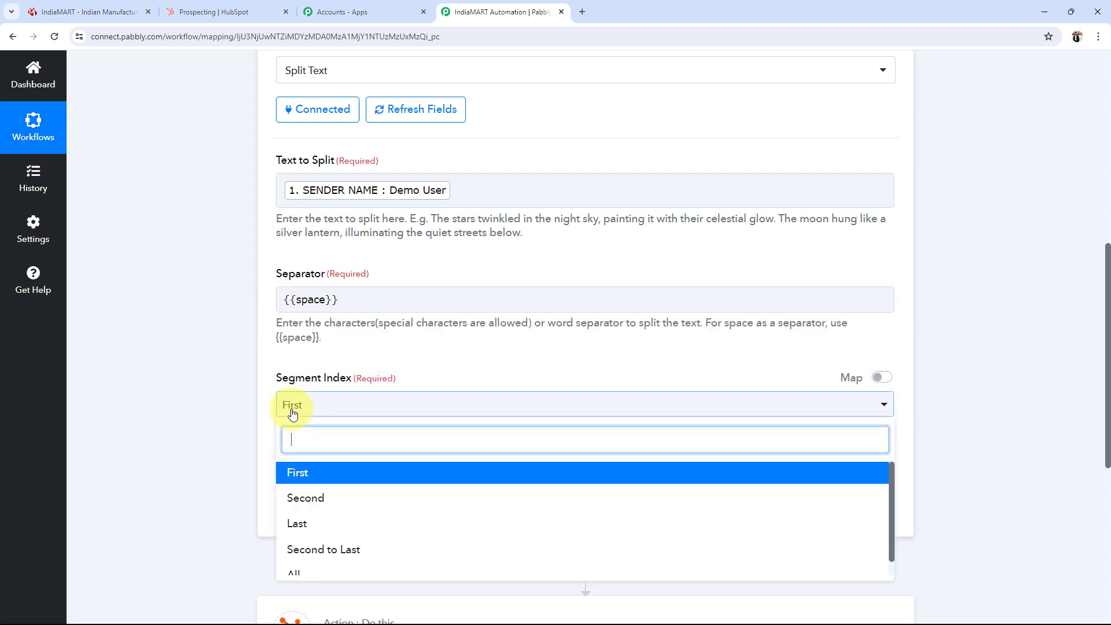
click(309, 573)
click(297, 500)
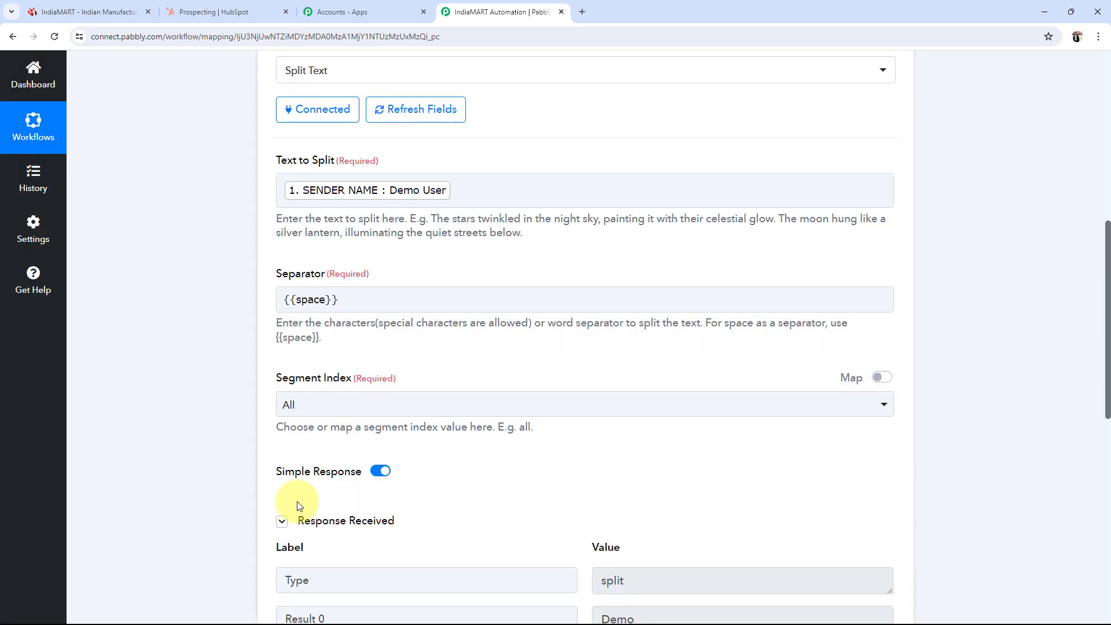
scroll(296, 501, down, 4)
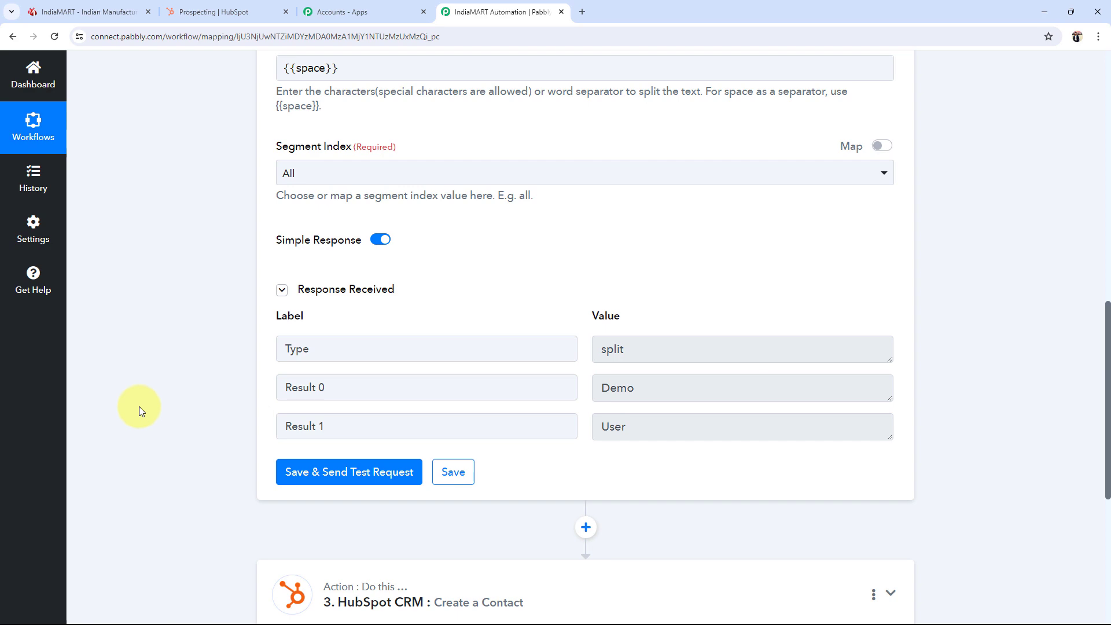
Reopen the HubSpot CRM Create a Contact action and refresh its fields.
scroll(289, 474, down, 2)
click(310, 494)
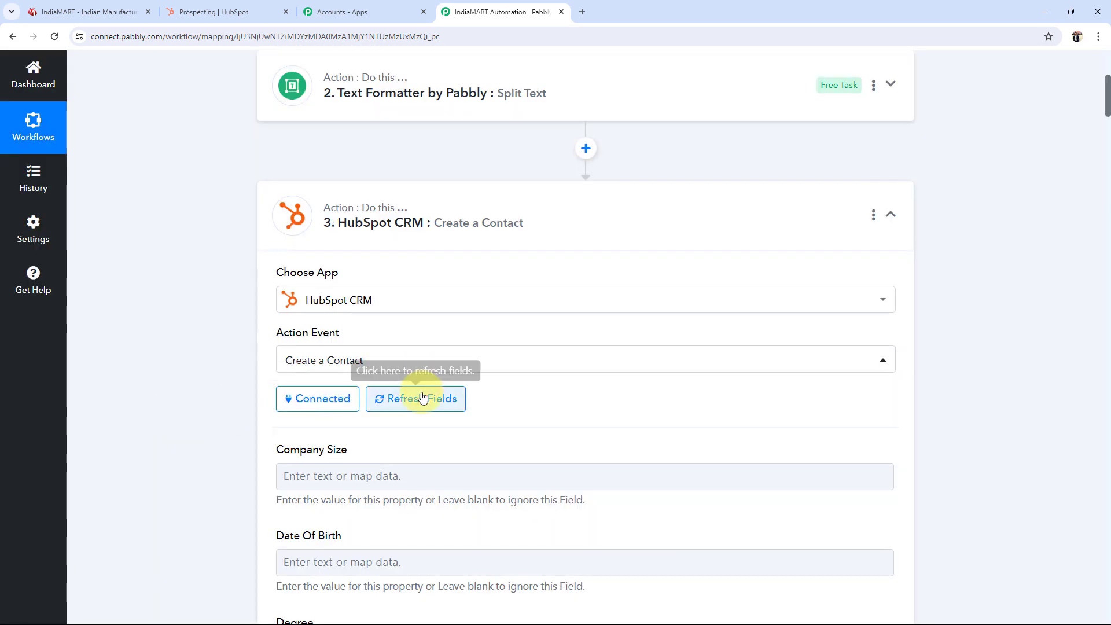
click(420, 397)
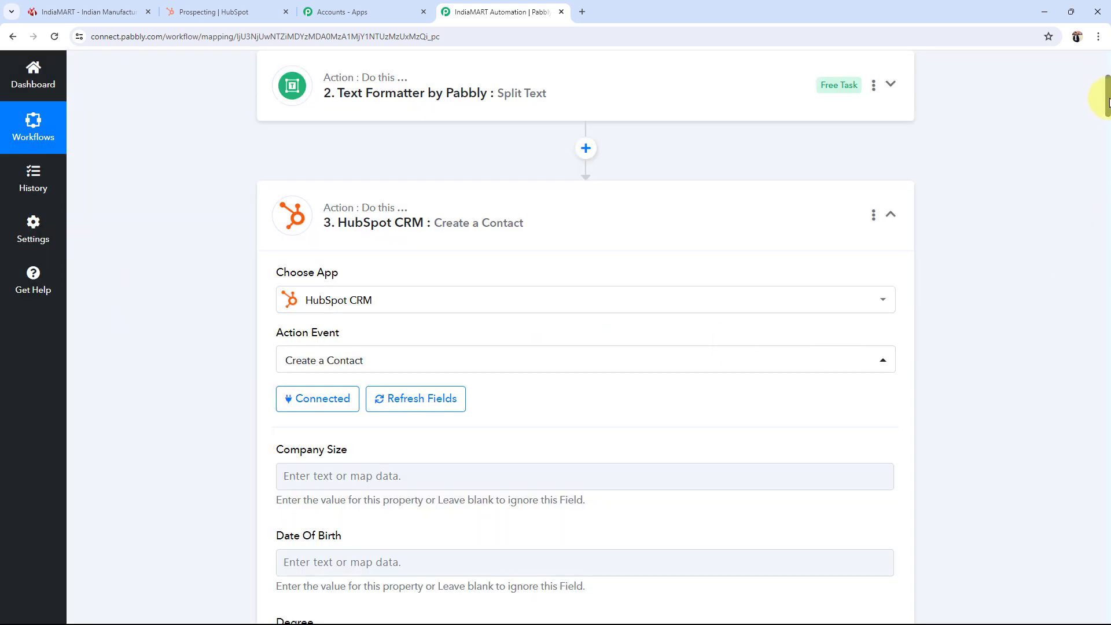
Map the contact's First Name field to Result 0 from the Text Formatter Split Text step.
drag(1107, 101, 1105, 360)
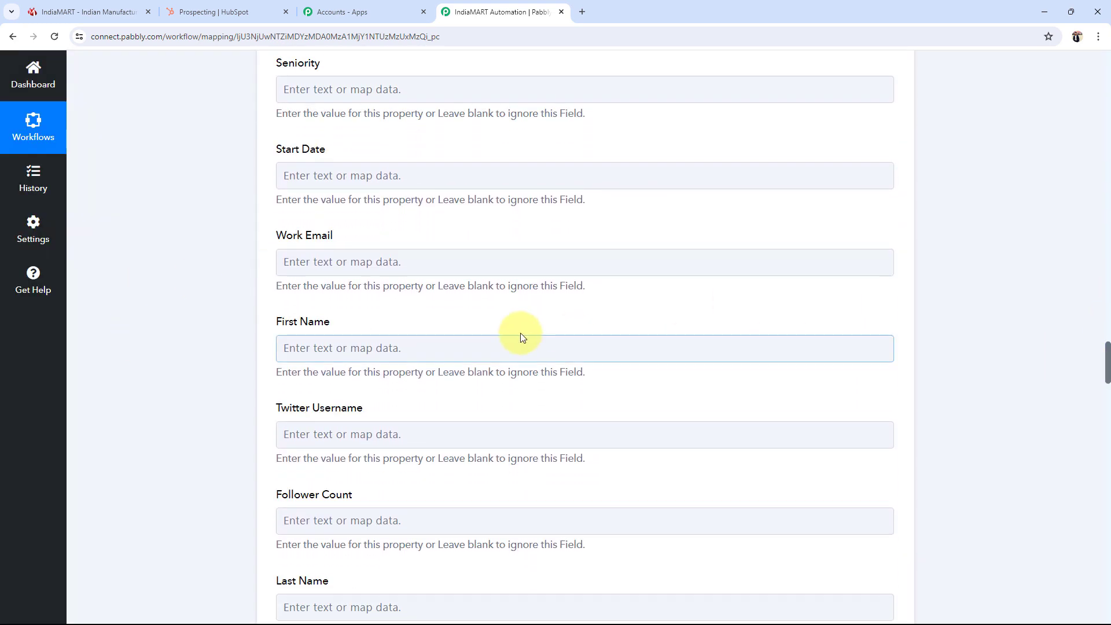
scroll(520, 332, down, 3)
click(299, 178)
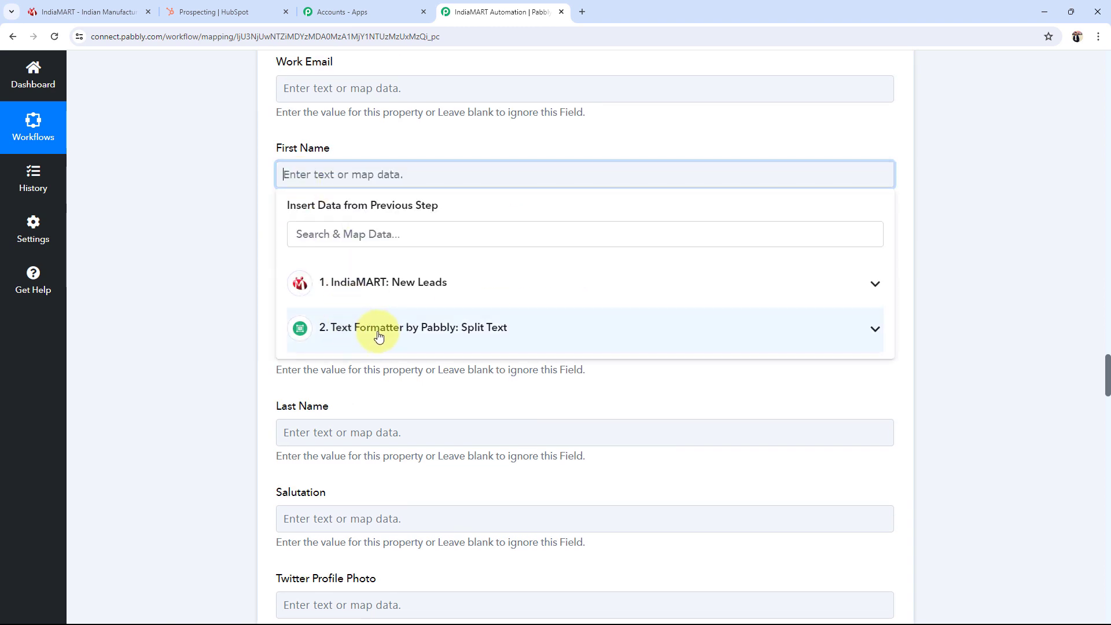
click(811, 329)
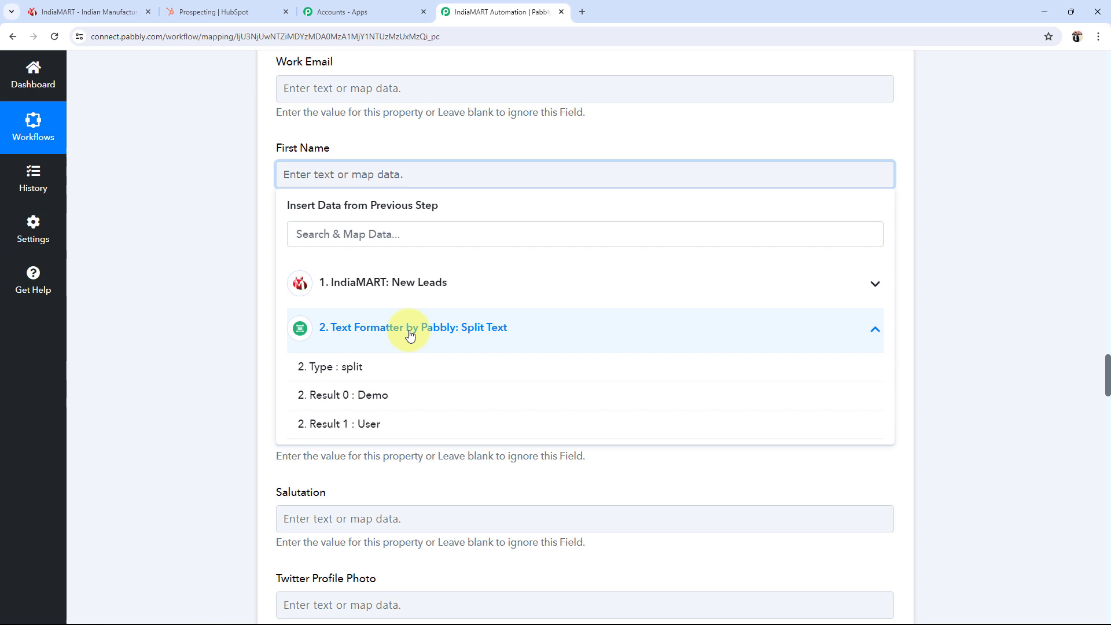
click(334, 397)
Map the contact's Last Name field to Result 1 from the Text Formatter Split Text step.
scroll(185, 323, down, 2)
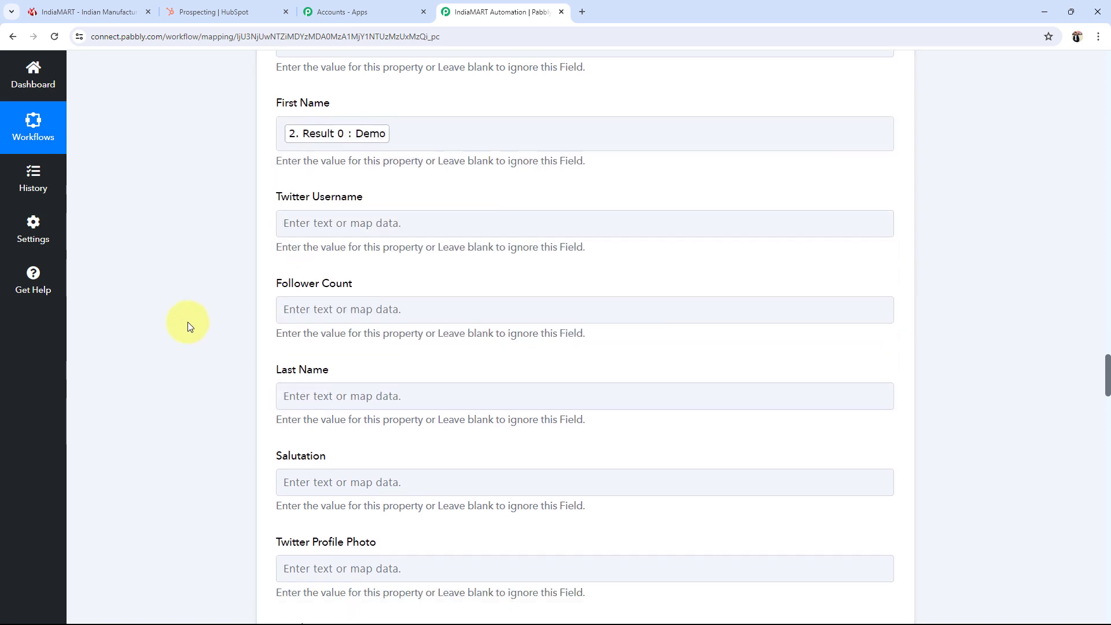
click(307, 335)
click(341, 475)
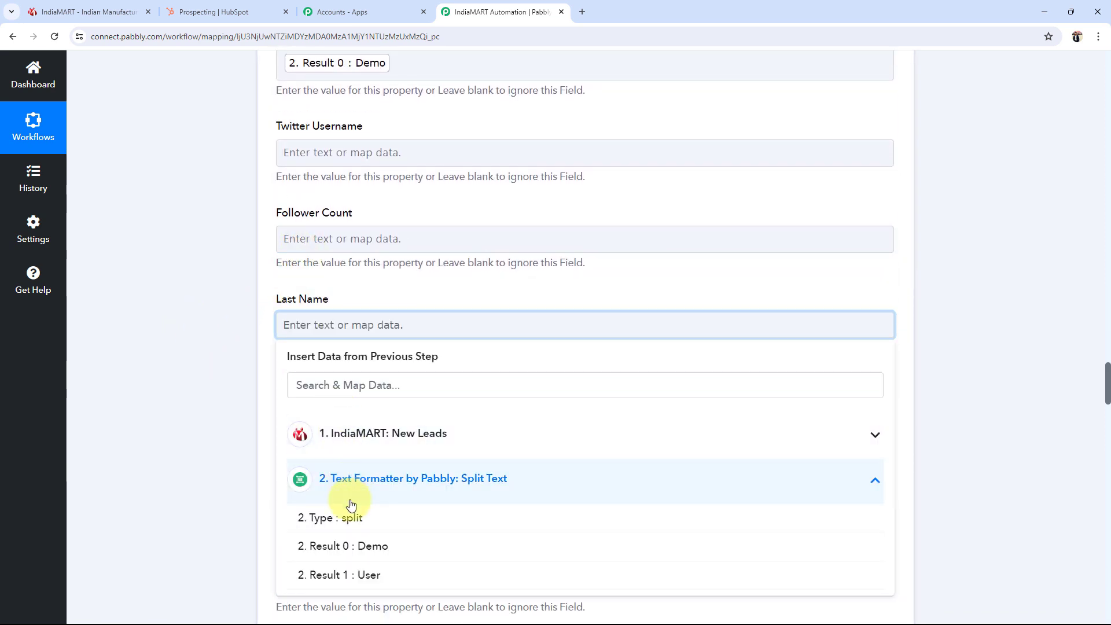
click(313, 569)
click(164, 334)
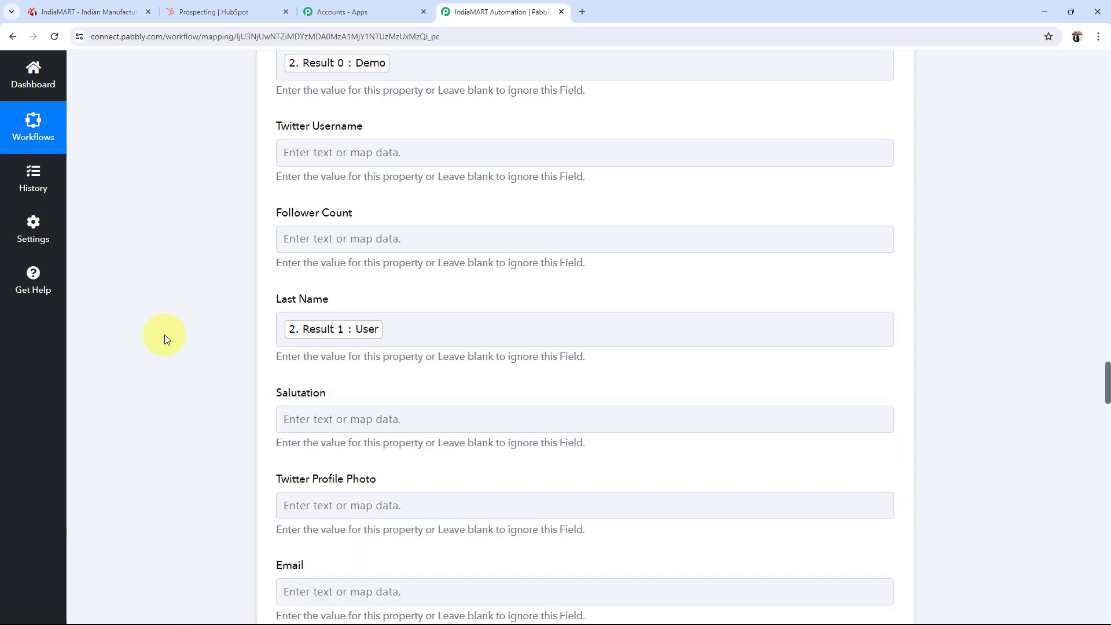
Map the contact's Email field to the SENDER EMAIL value from the IndiaMART New Leads step.
scroll(165, 334, down, 6)
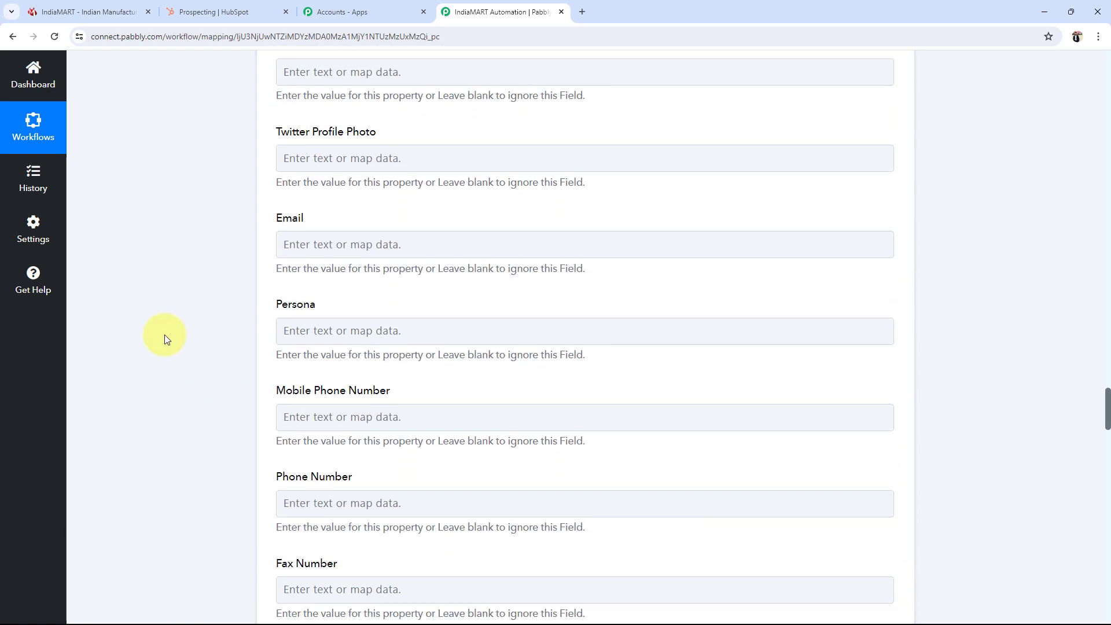
scroll(164, 334, down, 1)
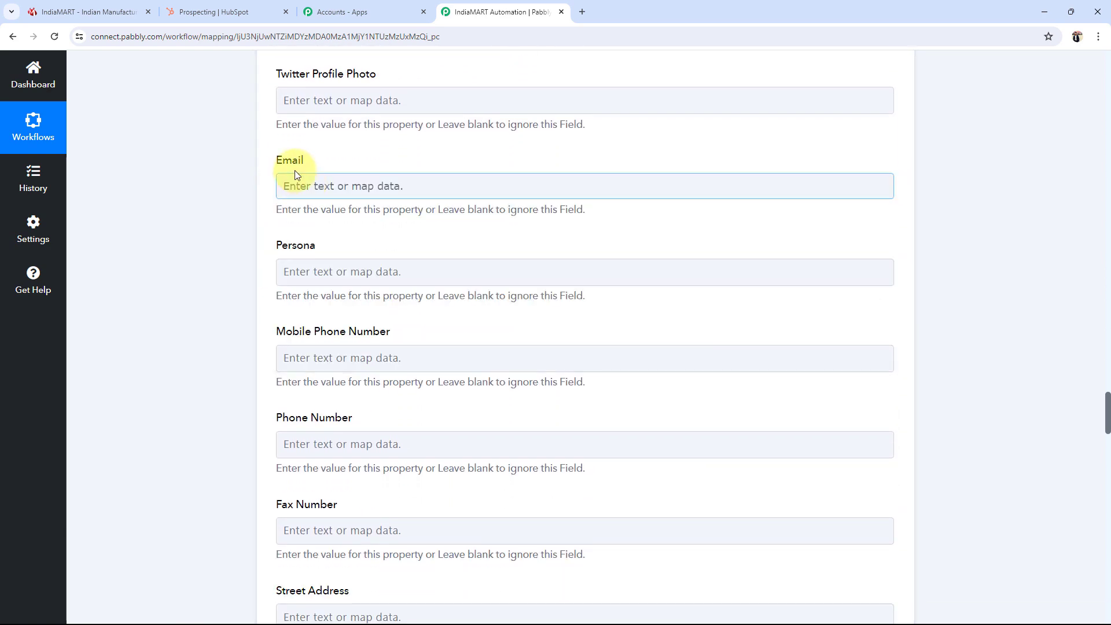
scroll(251, 218, up, 2)
scroll(251, 217, down, 2)
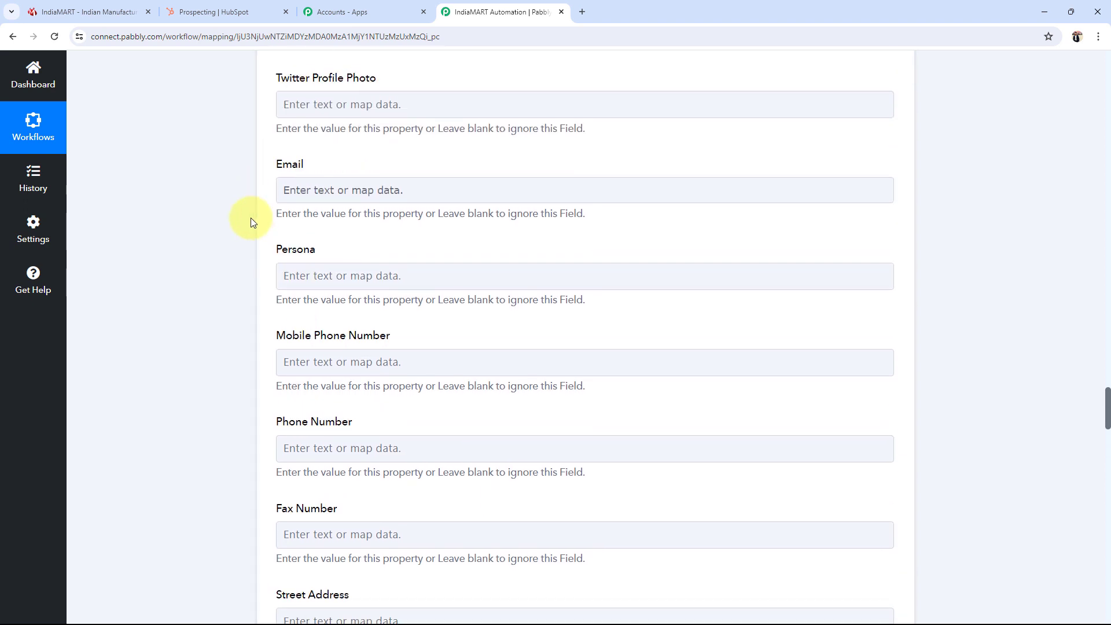
click(304, 185)
click(311, 248)
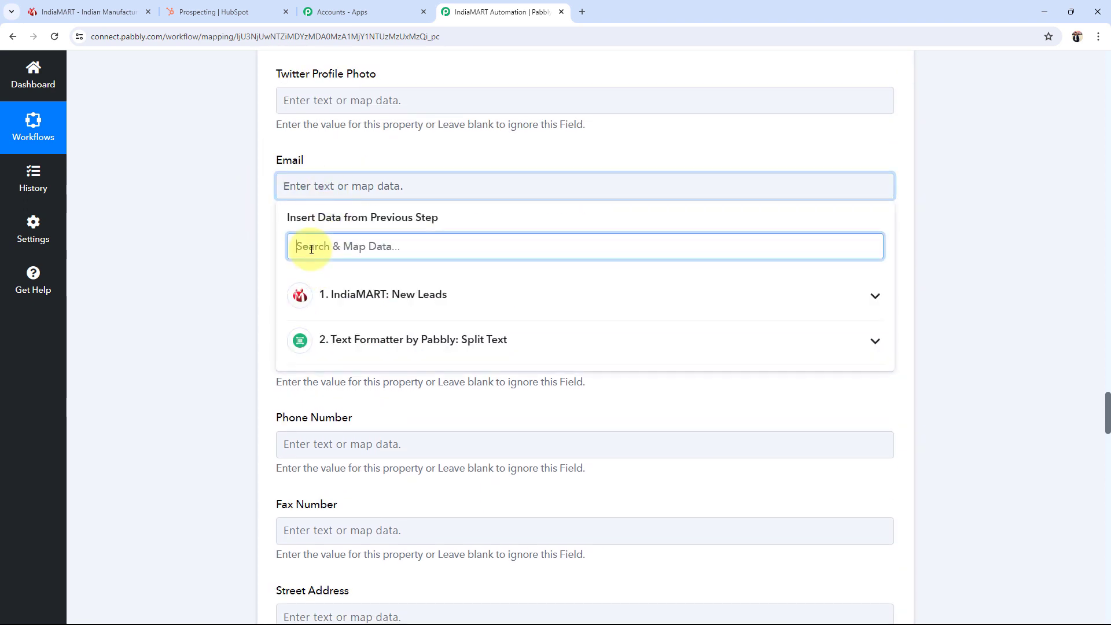
text(em)
click(347, 331)
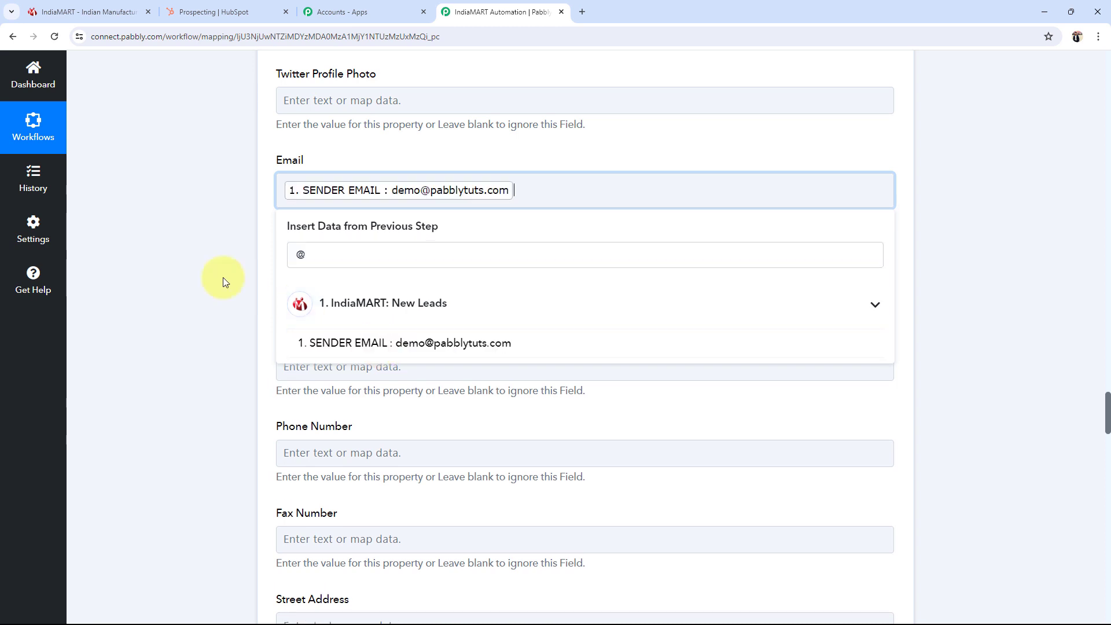
click(224, 276)
Map the Mobile Phone Number field to the SENDER MOBILE value from the IndiaMART New Leads step.
scroll(223, 277, down, 2)
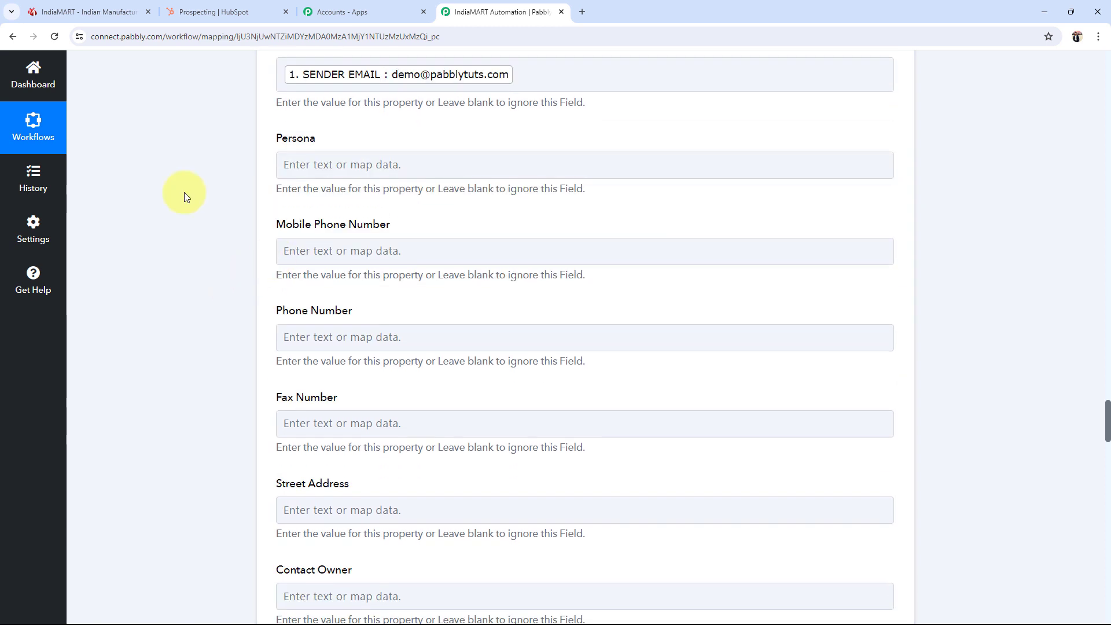
click(304, 249)
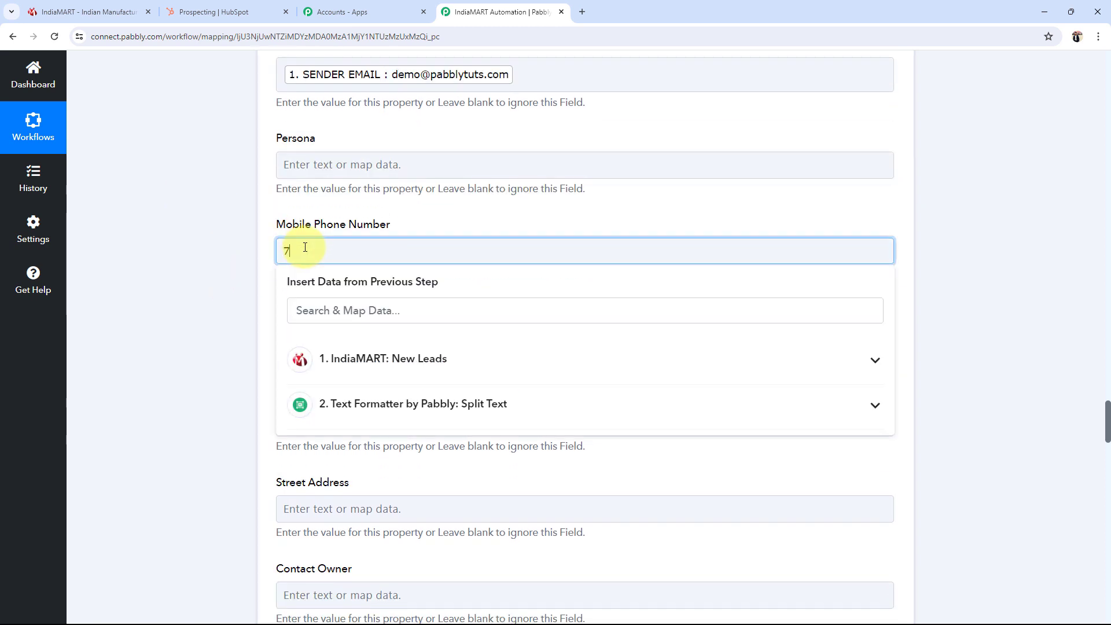
key(BackSpace)
click(321, 310)
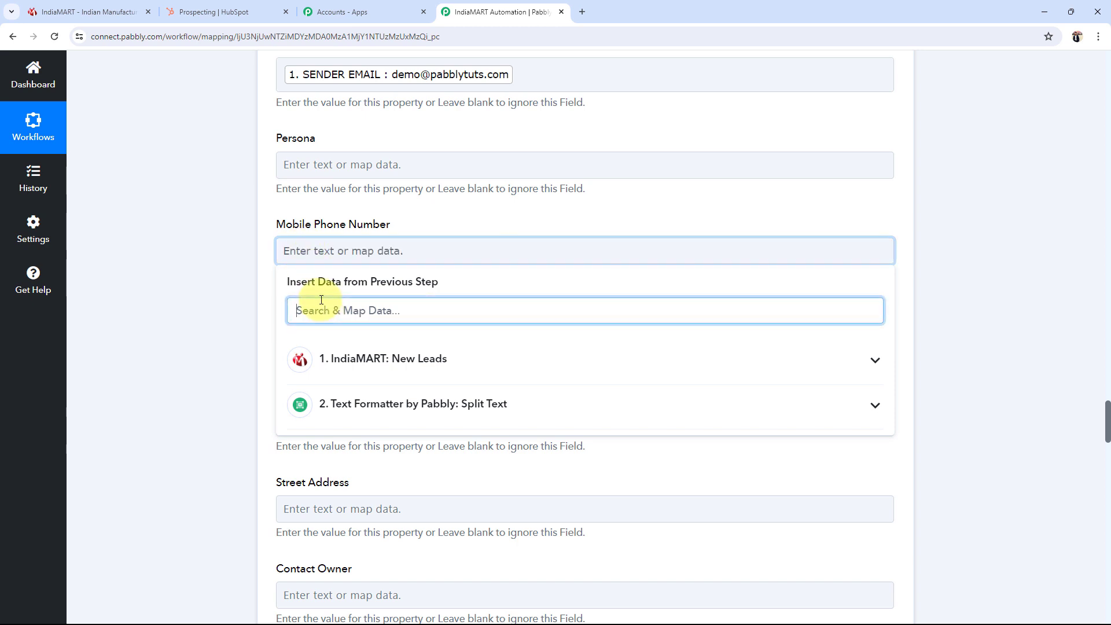
text(799)
click(365, 398)
click(216, 328)
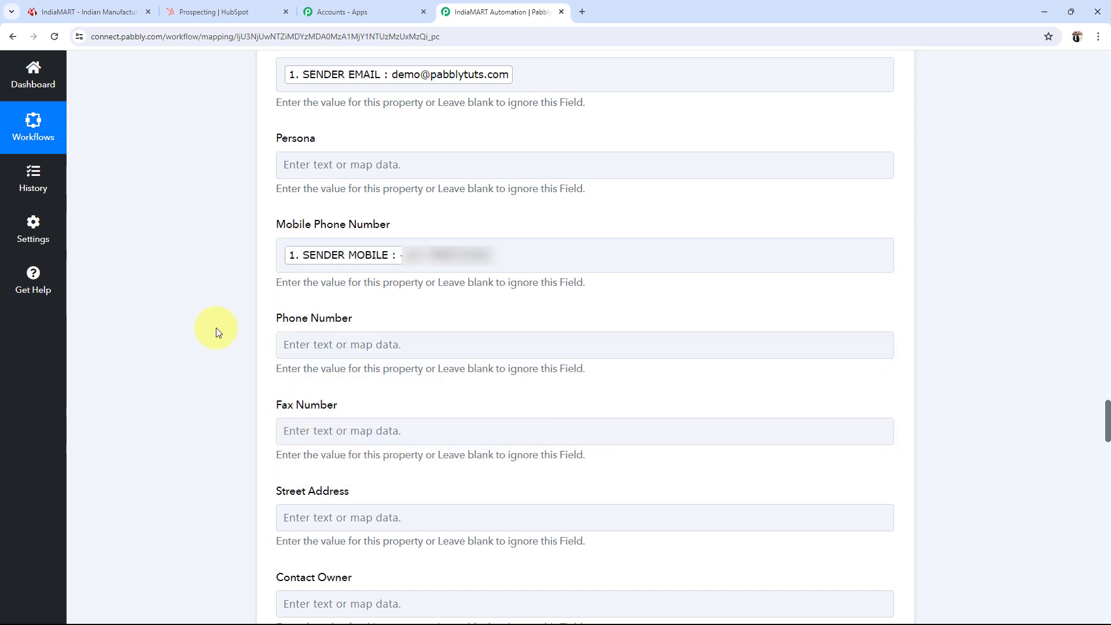
Map the contact's City field to the SENDER CITY value from the IndiaMART New Leads step.
scroll(216, 327, down, 4)
scroll(217, 327, down, 7)
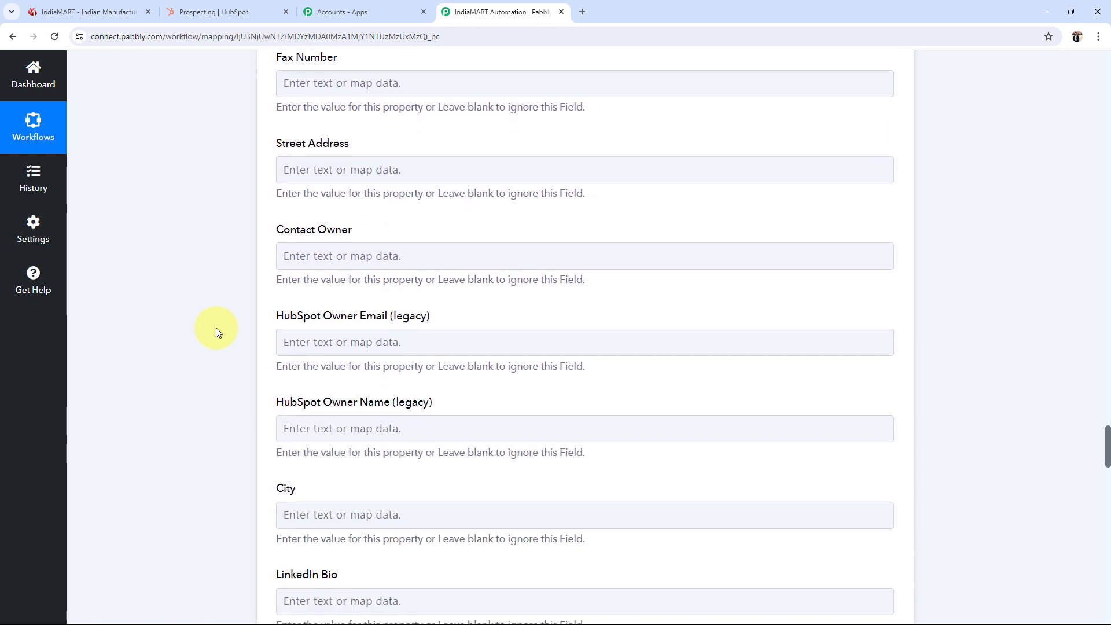
click(302, 227)
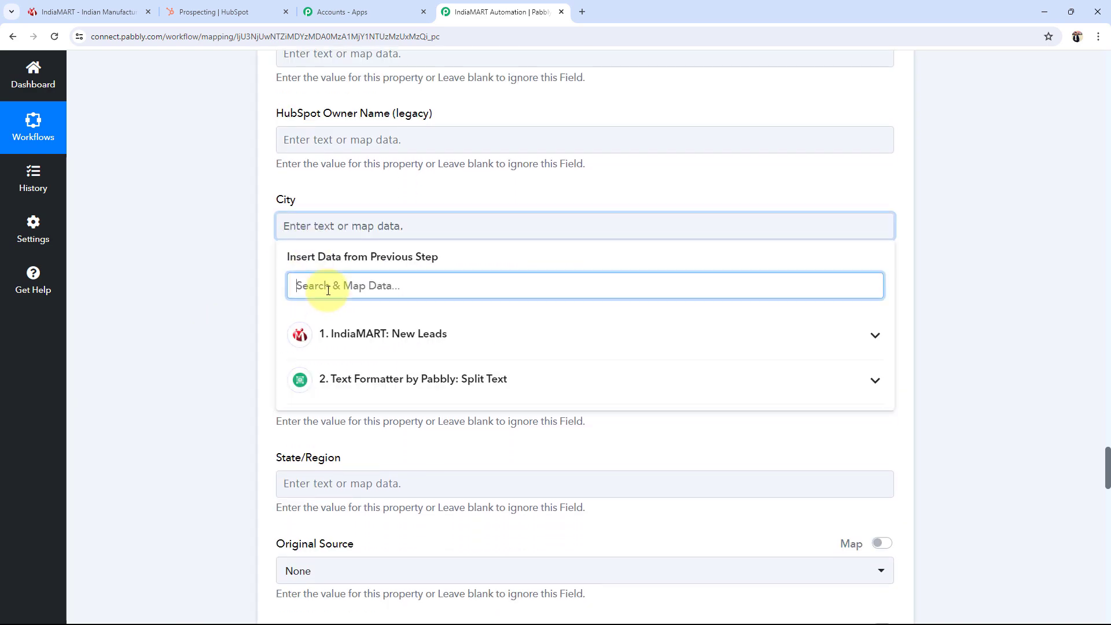
text(city)
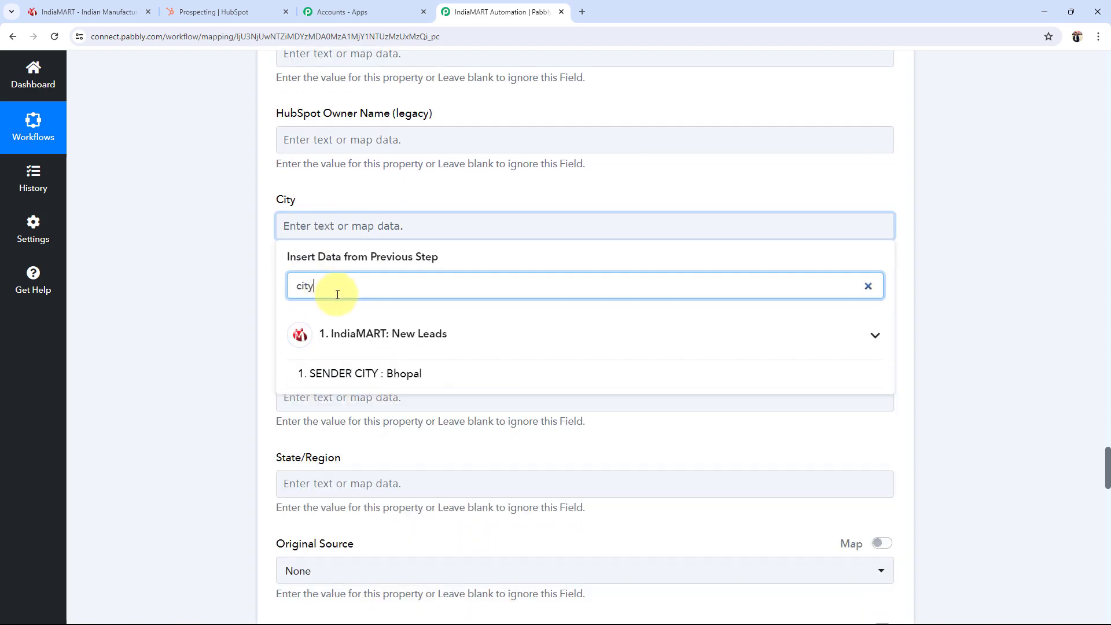
click(376, 373)
click(212, 307)
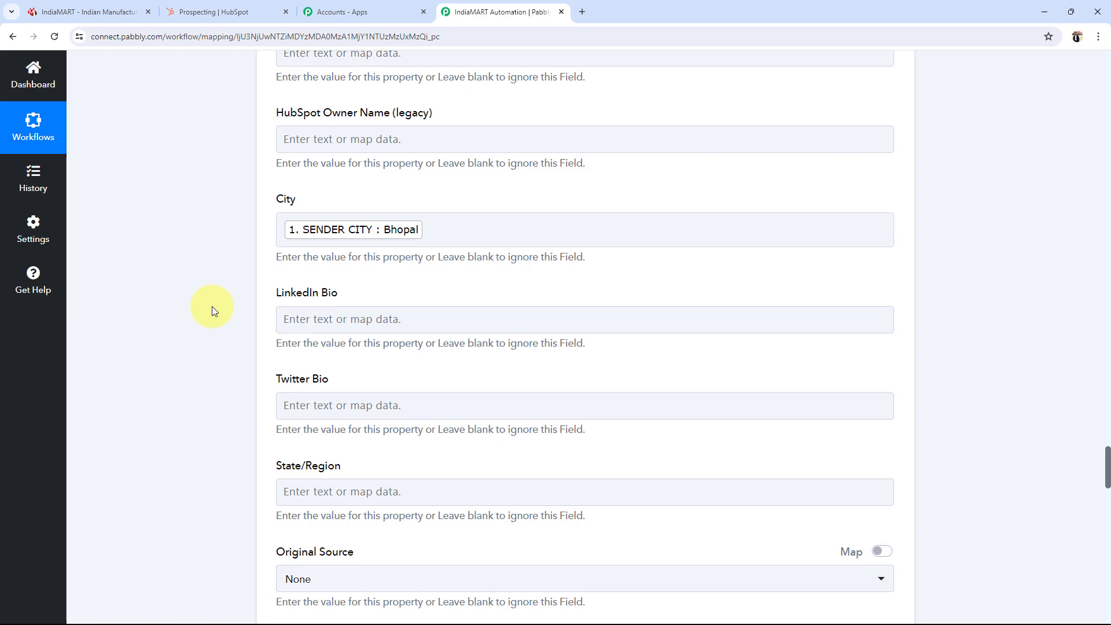
Look through the remaining HubSpot contact fields, from LinkedIn Bio to Industry, for further lead details that need mapping.
scroll(212, 307, down, 3)
scroll(212, 306, down, 2)
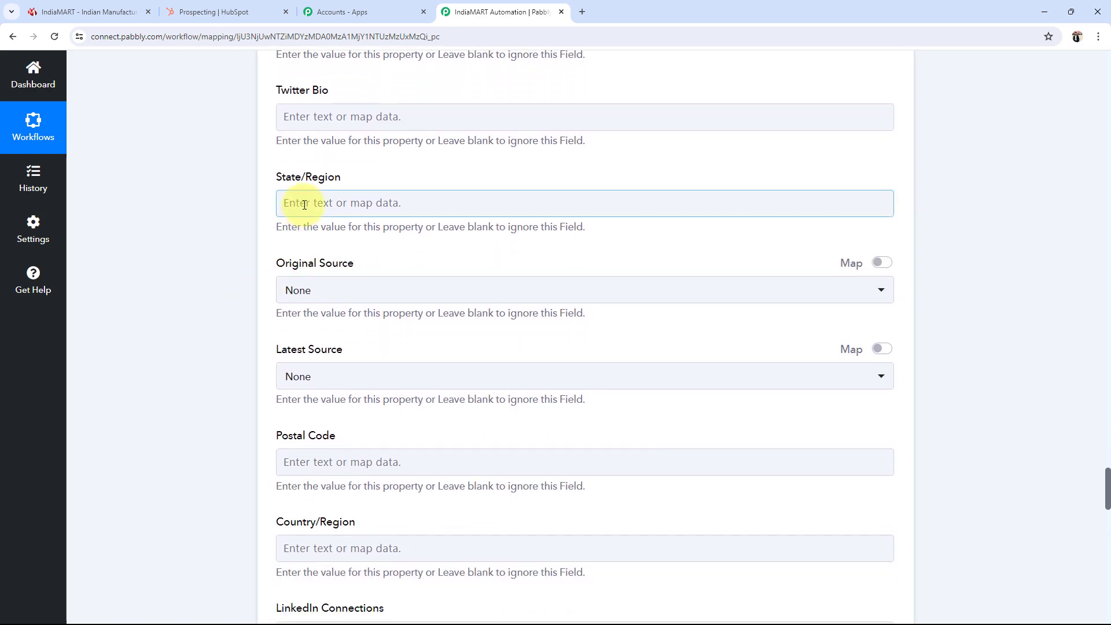
scroll(181, 353, down, 5)
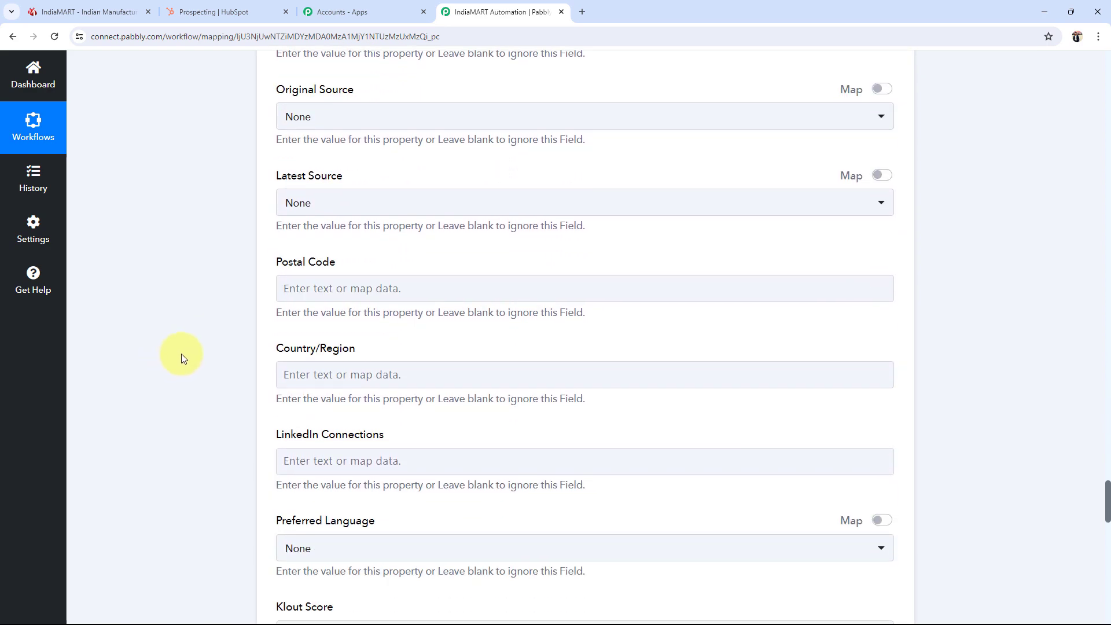
scroll(193, 339, down, 7)
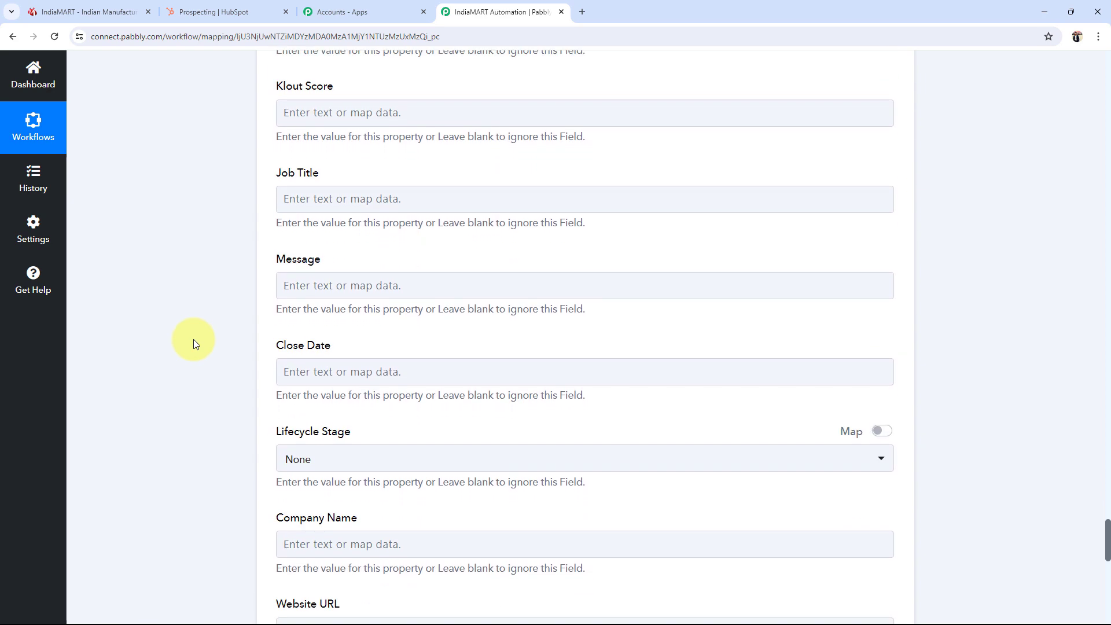
scroll(193, 339, down, 4)
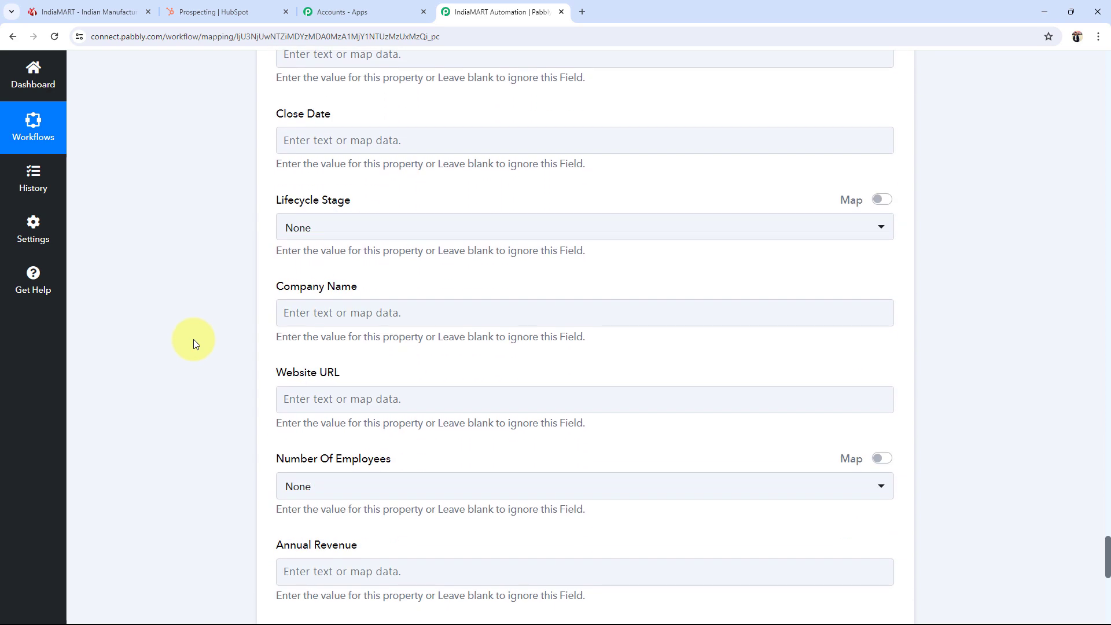
scroll(193, 339, down, 2)
scroll(193, 339, down, 4)
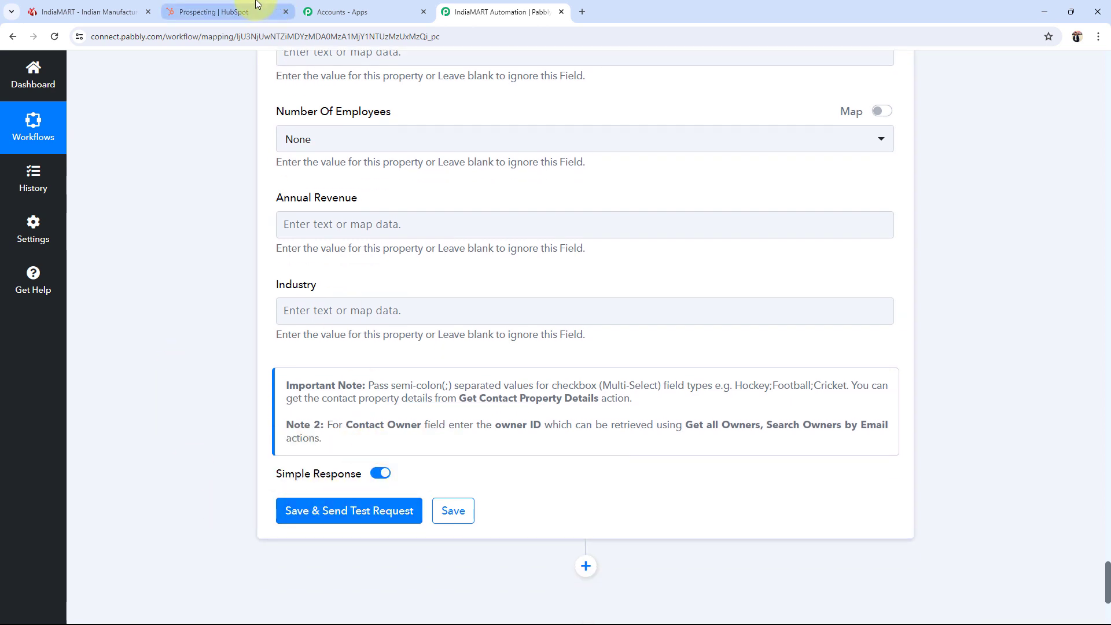
click(227, 5)
click(463, 12)
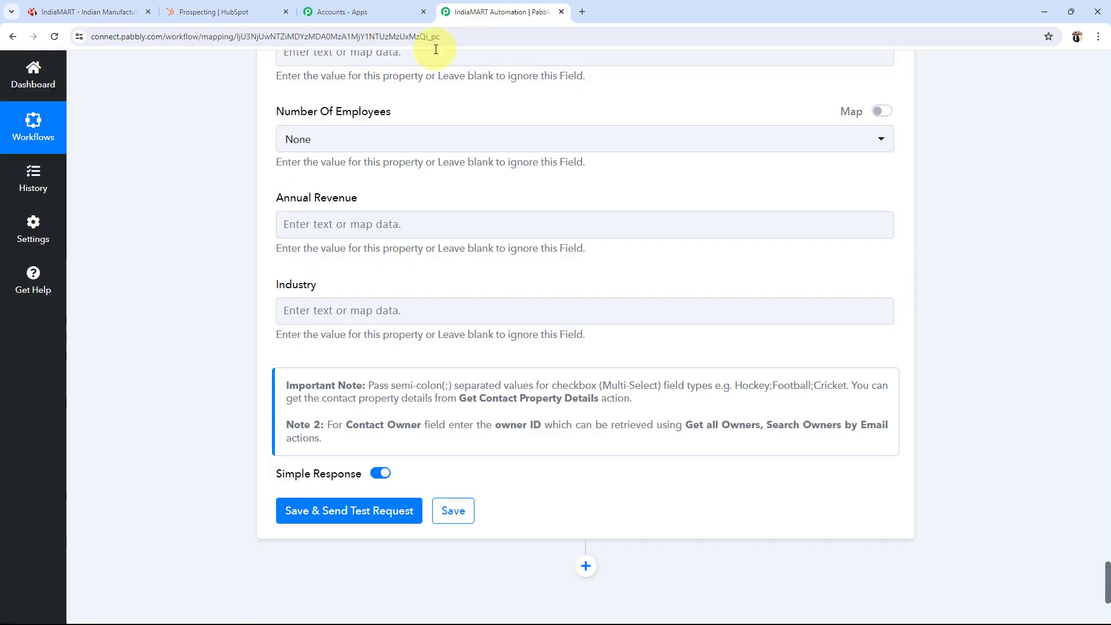
Review the SENDER EMAIL mapping in the Member Email field of the Create a Contact action.
drag(1102, 576, 1105, 170)
click(402, 463)
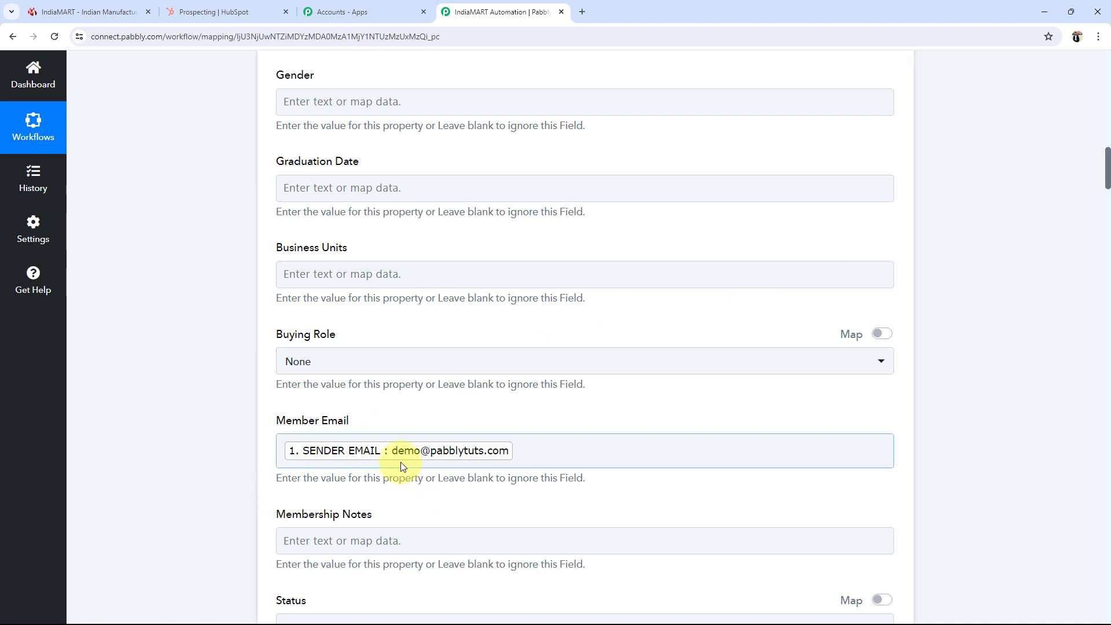
click(203, 451)
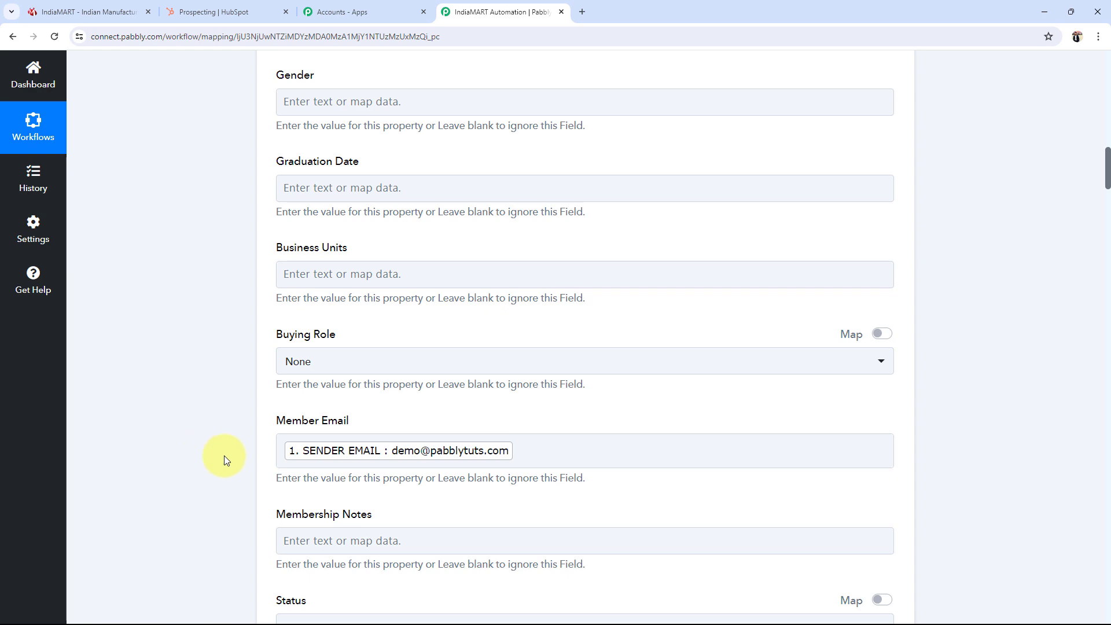
click(550, 444)
click(243, 86)
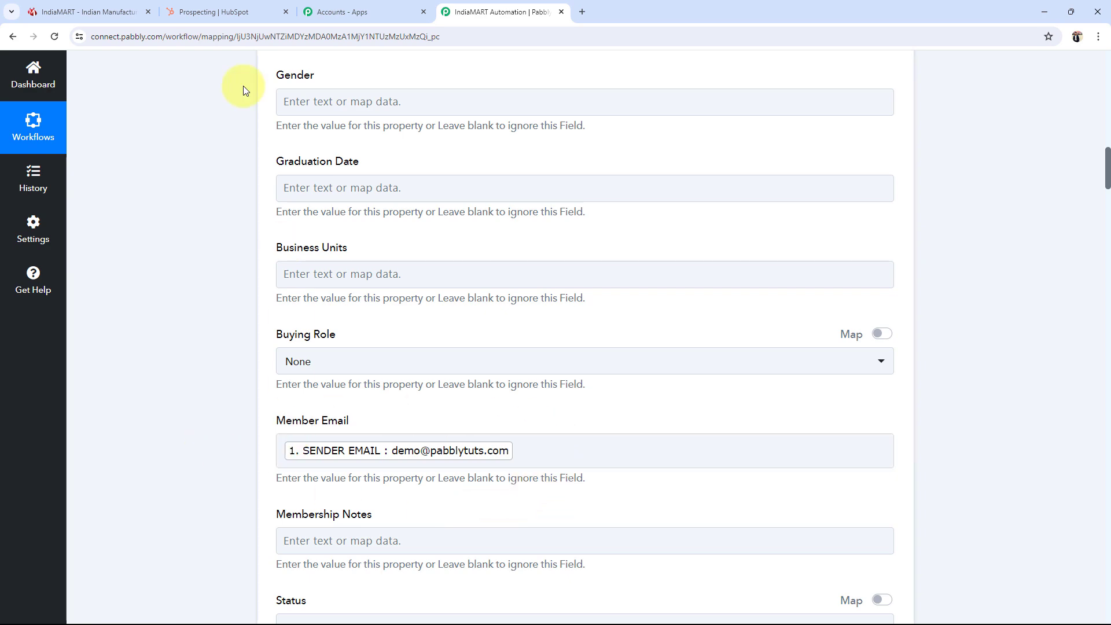
click(220, 11)
click(497, 12)
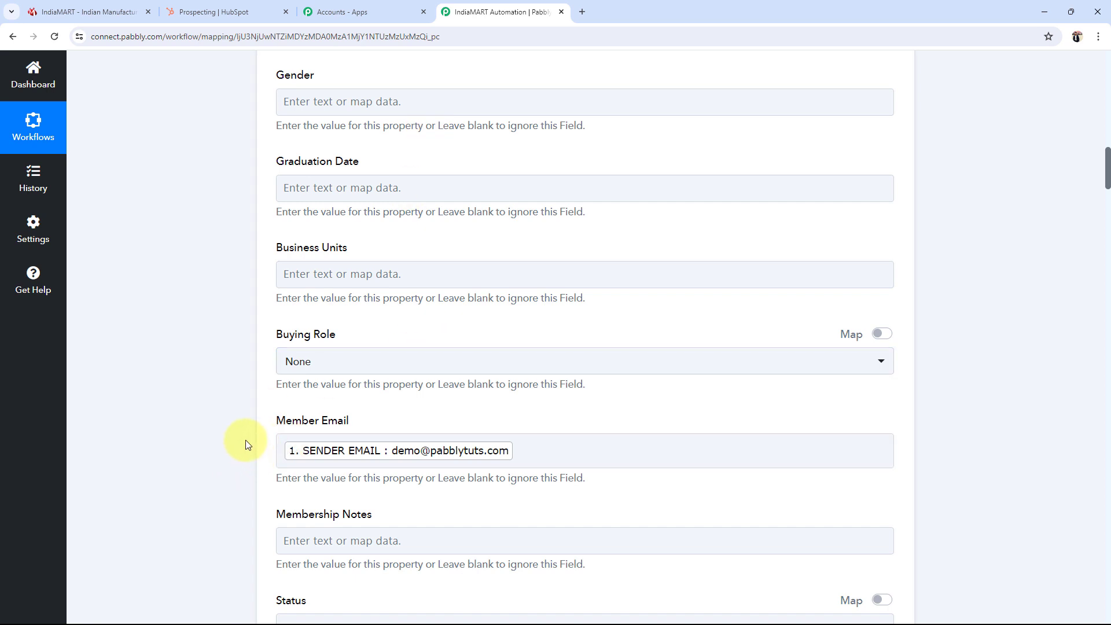
click(601, 452)
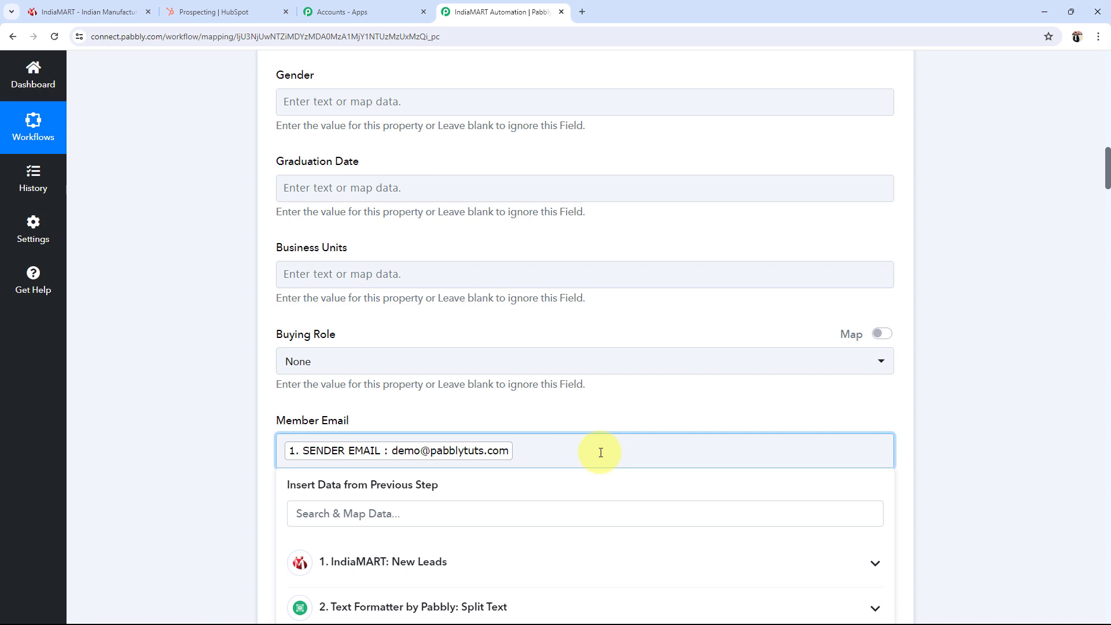
click(152, 416)
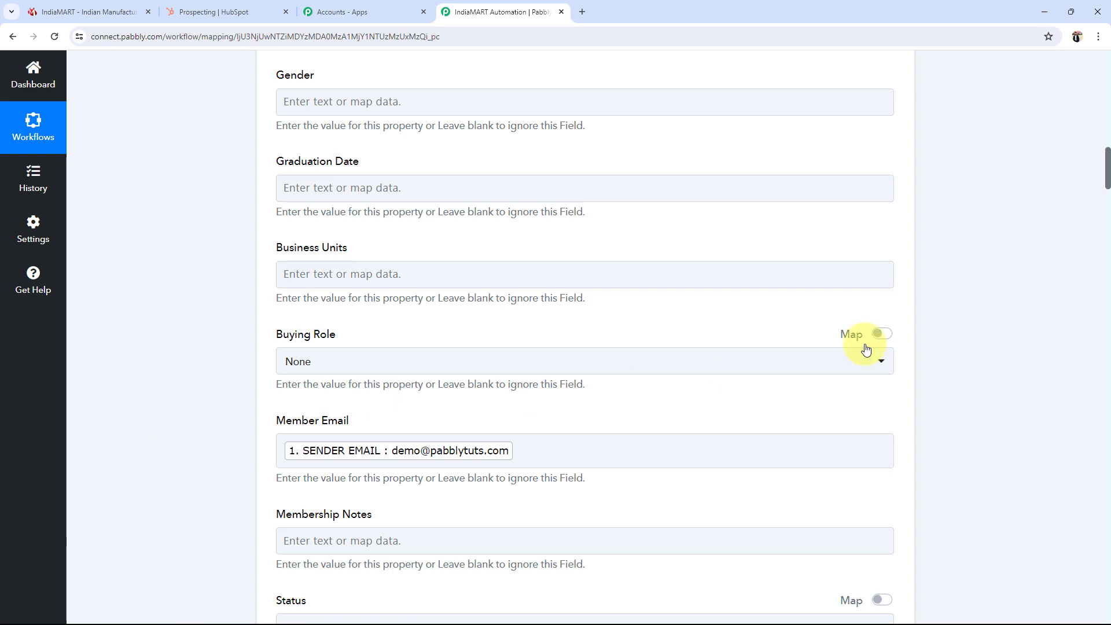
Save the HubSpot CRM Create a Contact action and send a test request.
drag(1108, 213, 1106, 613)
scroll(307, 446, up, 4)
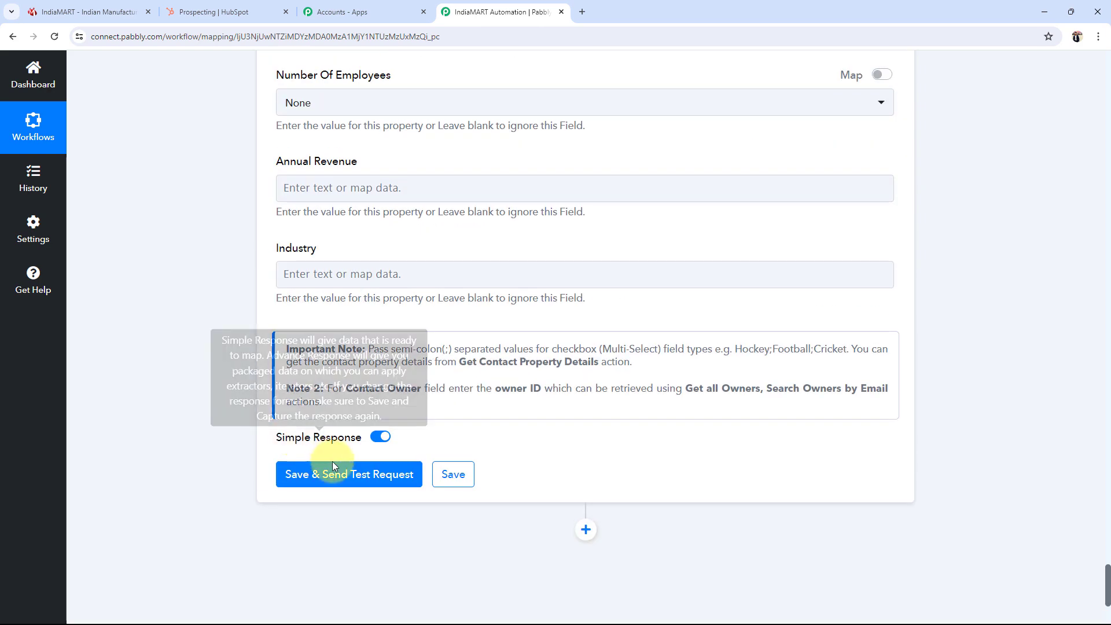
click(332, 469)
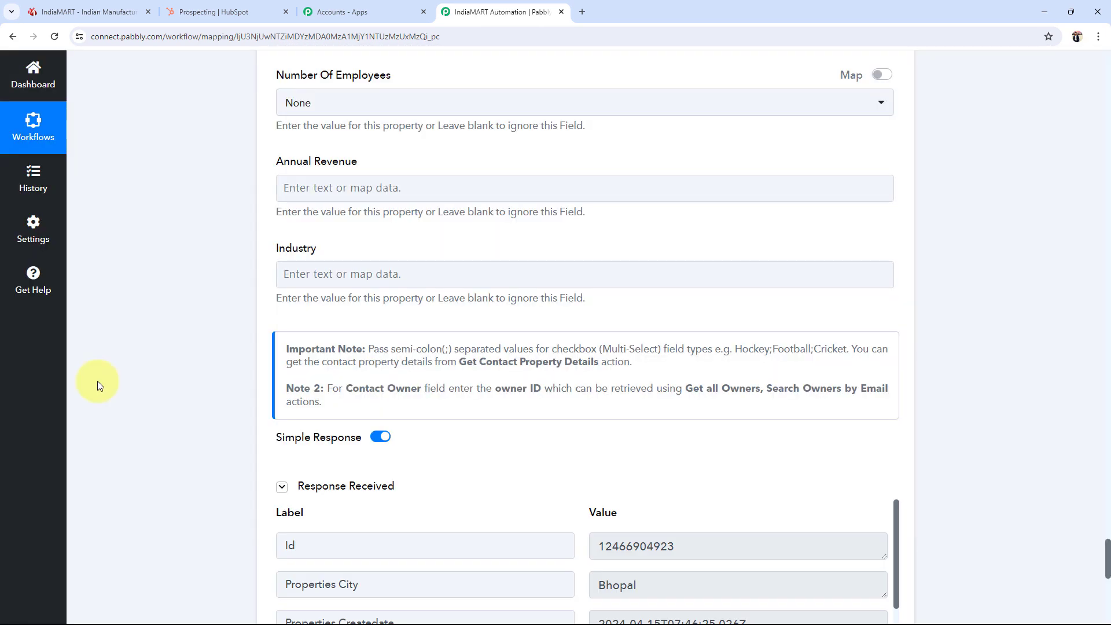
Examine the contact properties in the test response, including the city and creation date.
scroll(97, 381, down, 4)
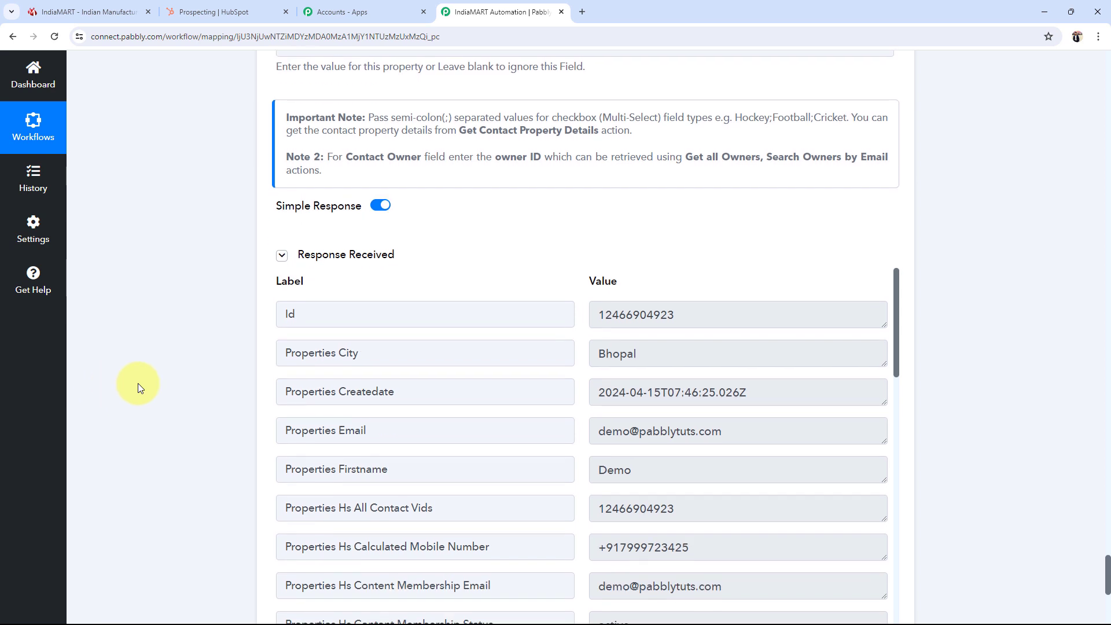
scroll(498, 478, up, 2)
click(661, 478)
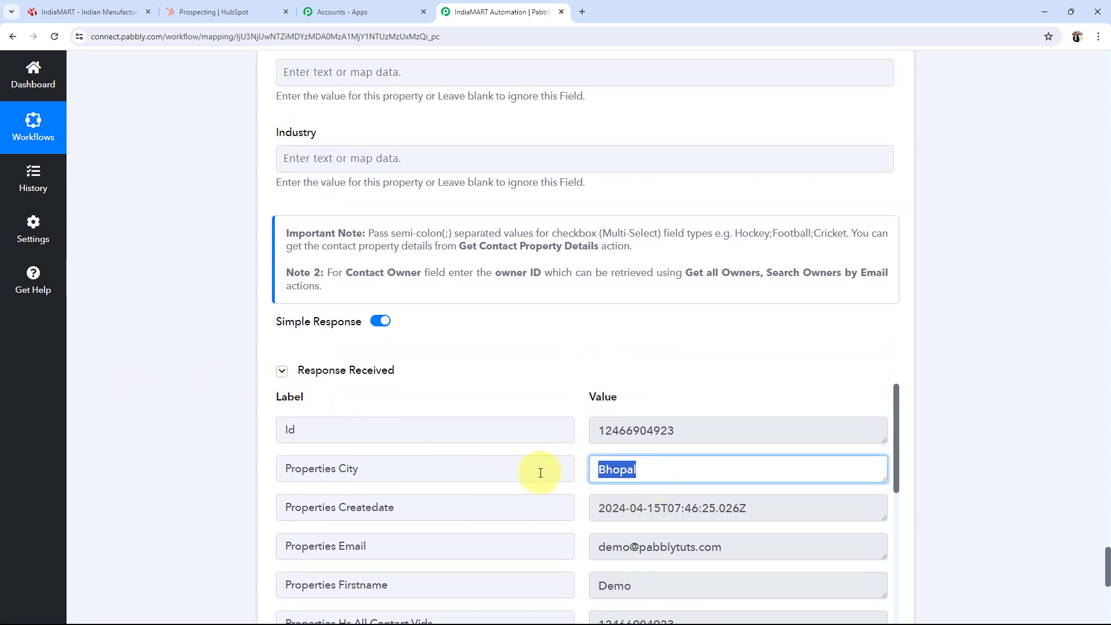
click(640, 509)
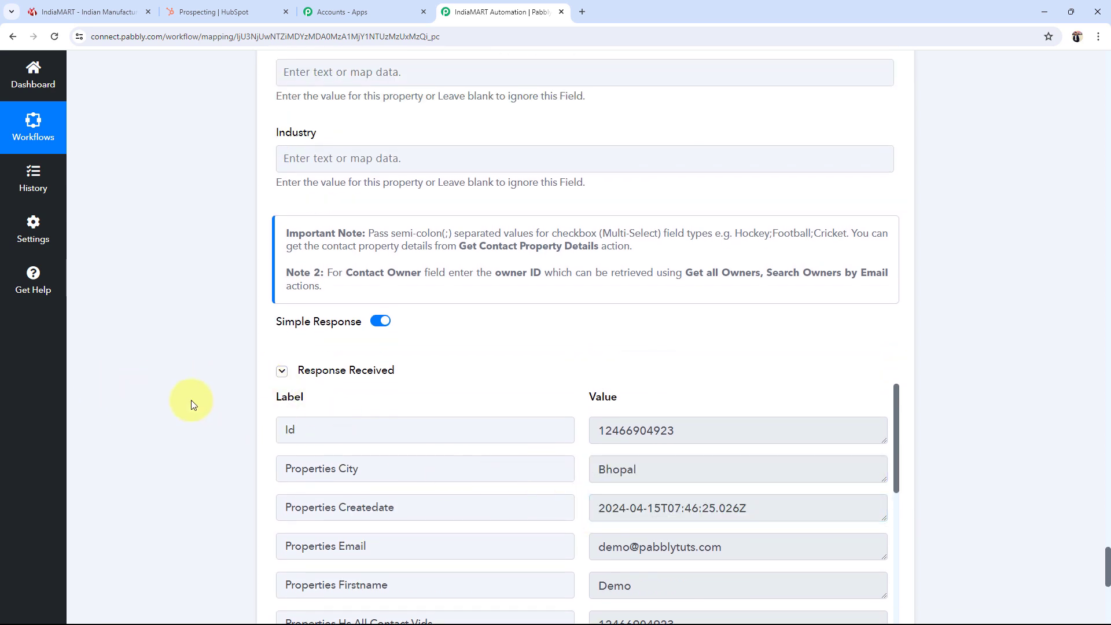
Switch to HubSpot, show the Contacts list and open the test contact's record to check its details.
click(237, 12)
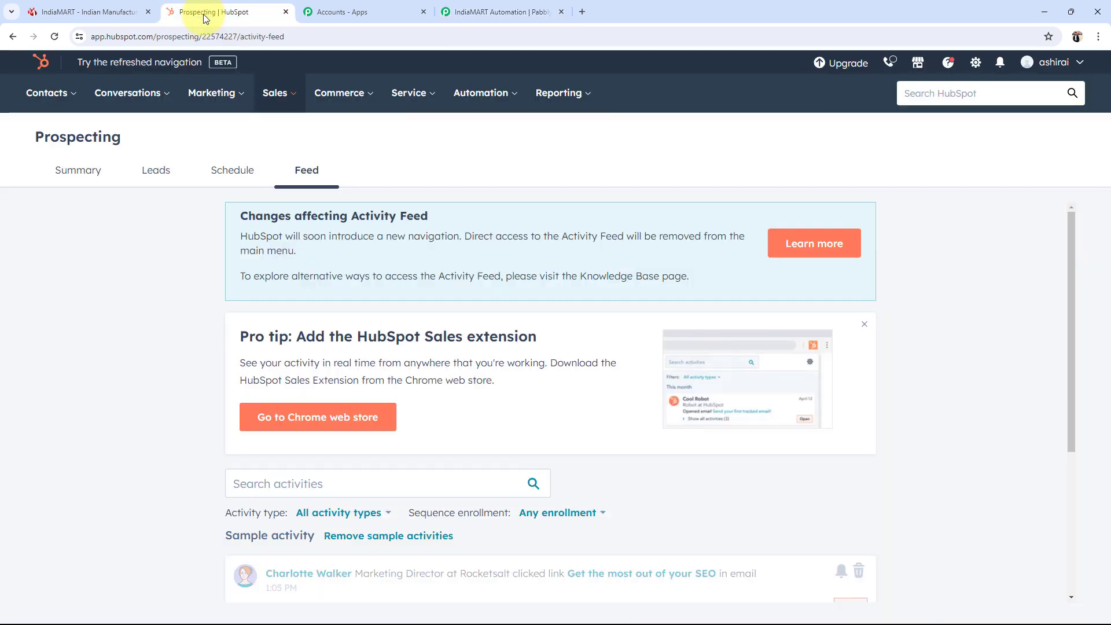
click(38, 93)
click(41, 136)
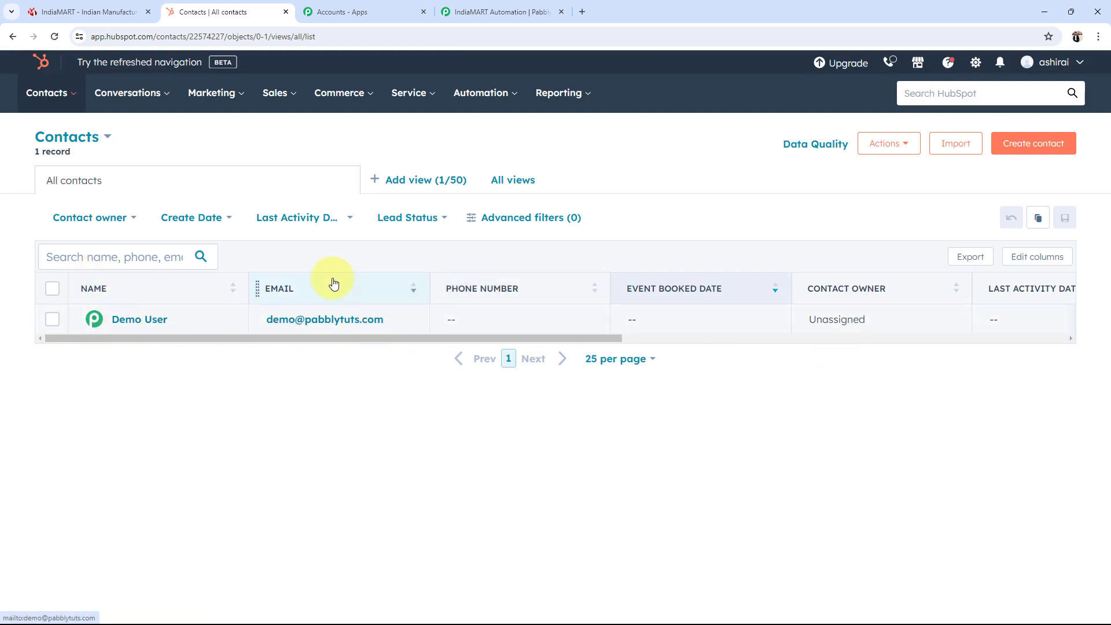
click(130, 323)
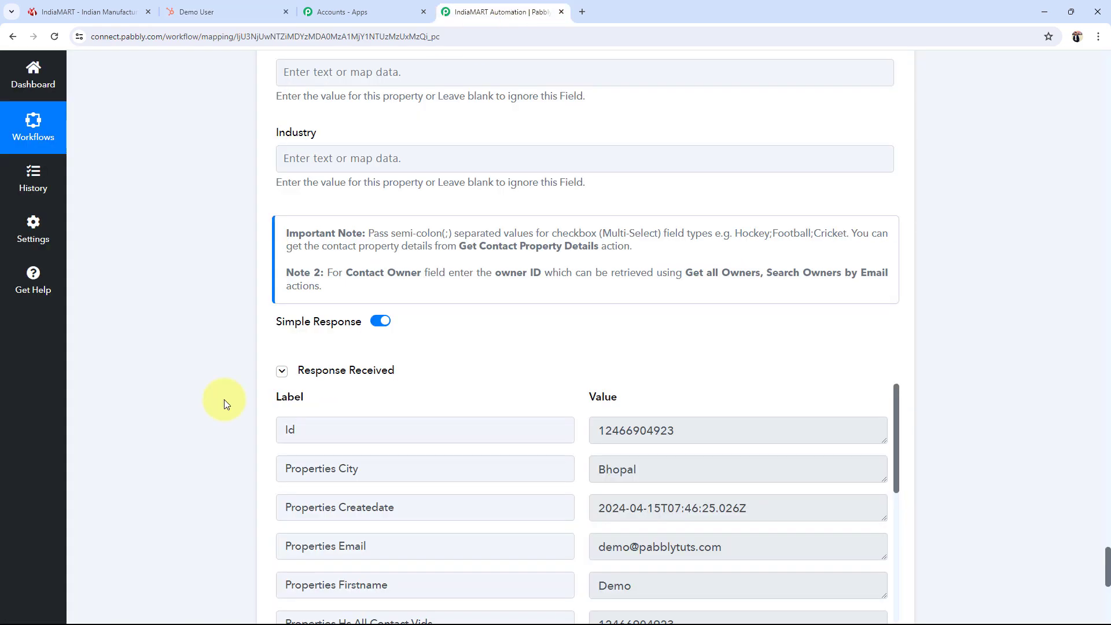
Collapse the HubSpot CRM Create a Contact action in the Pabbly Connect workflow and go back to the workflow overview.
drag(1108, 564, 1092, 69)
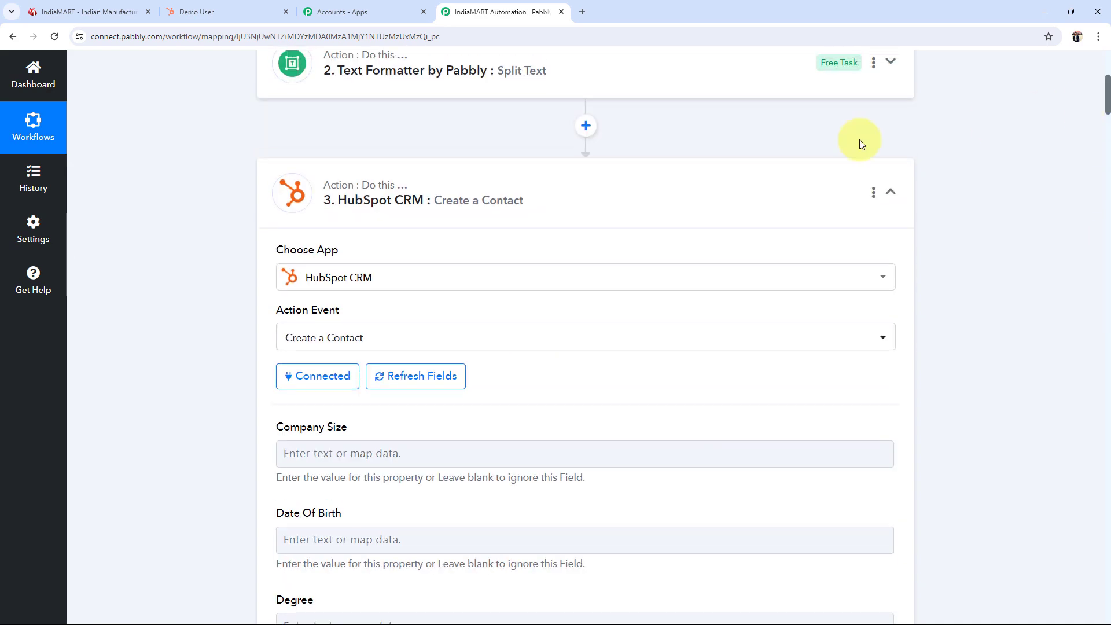
click(575, 218)
scroll(180, 352, up, 5)
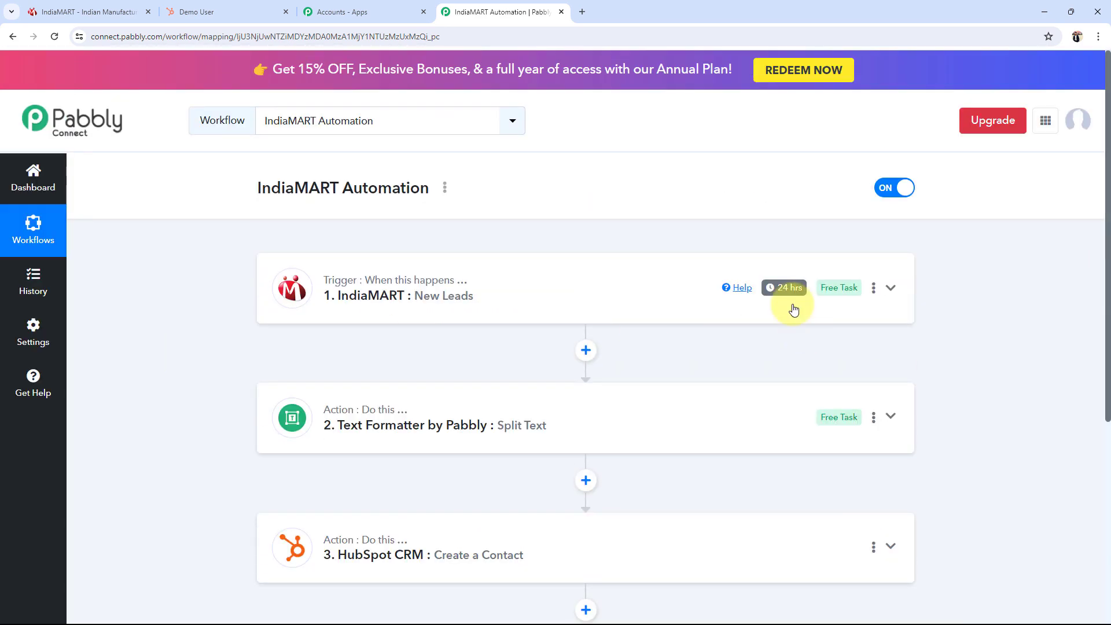